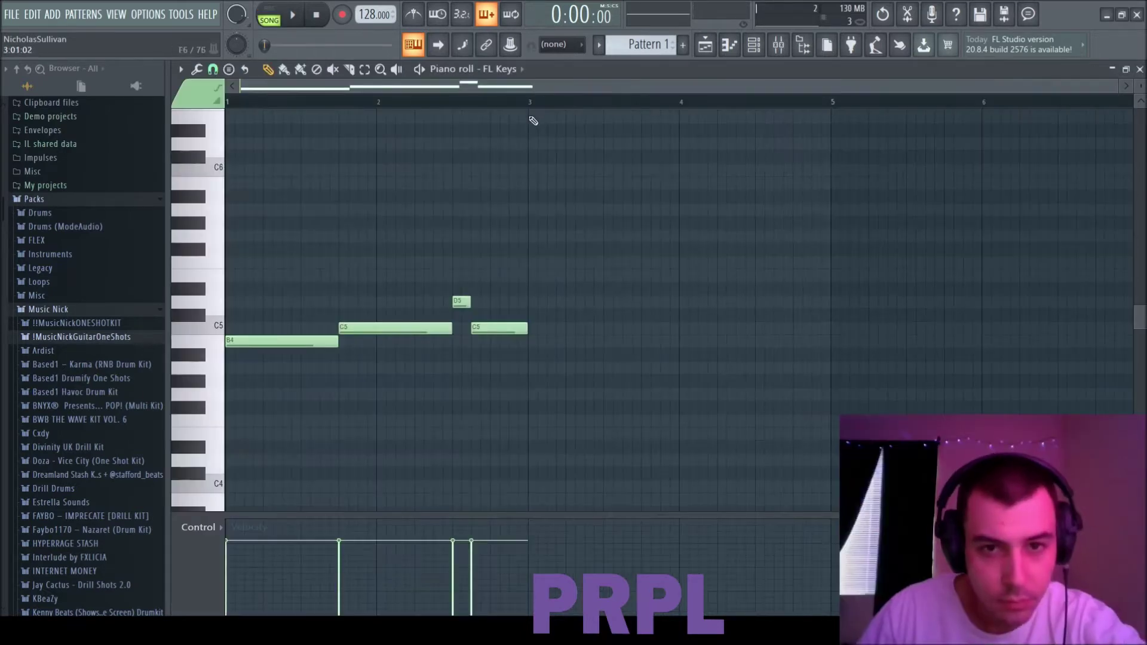
Duplicate the two-bar melody into bars 3 and 4, and end bar 4 on a low note held to the bar's end.
key(space)
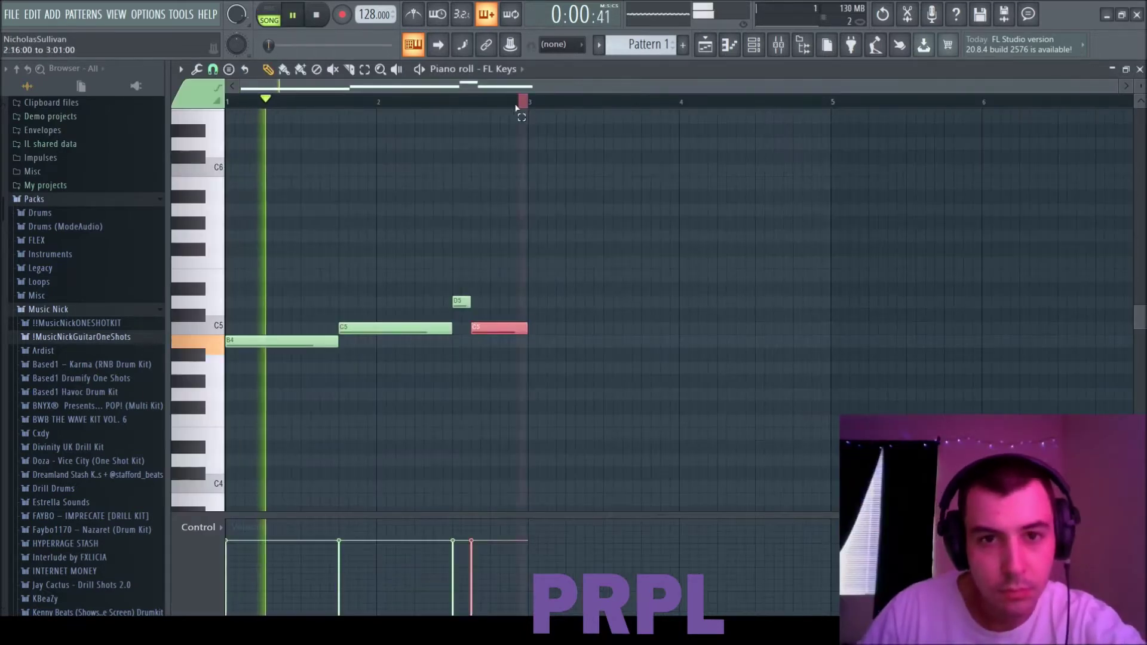
key(ctrl+b)
scroll(518, 204, down, 1)
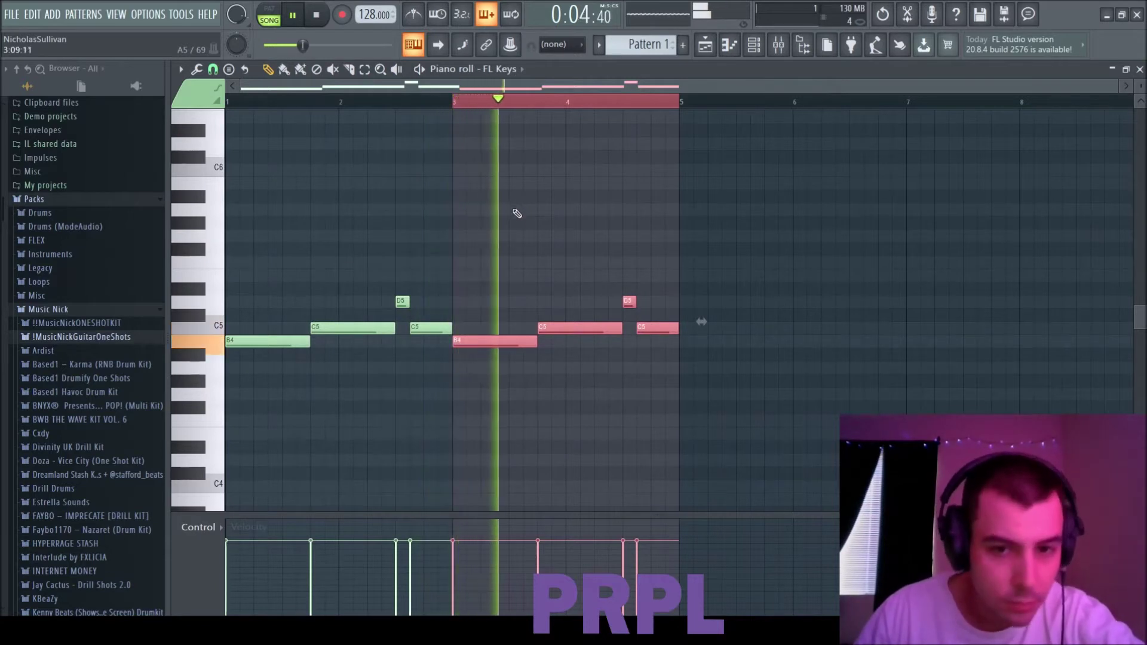
right_click(614, 227)
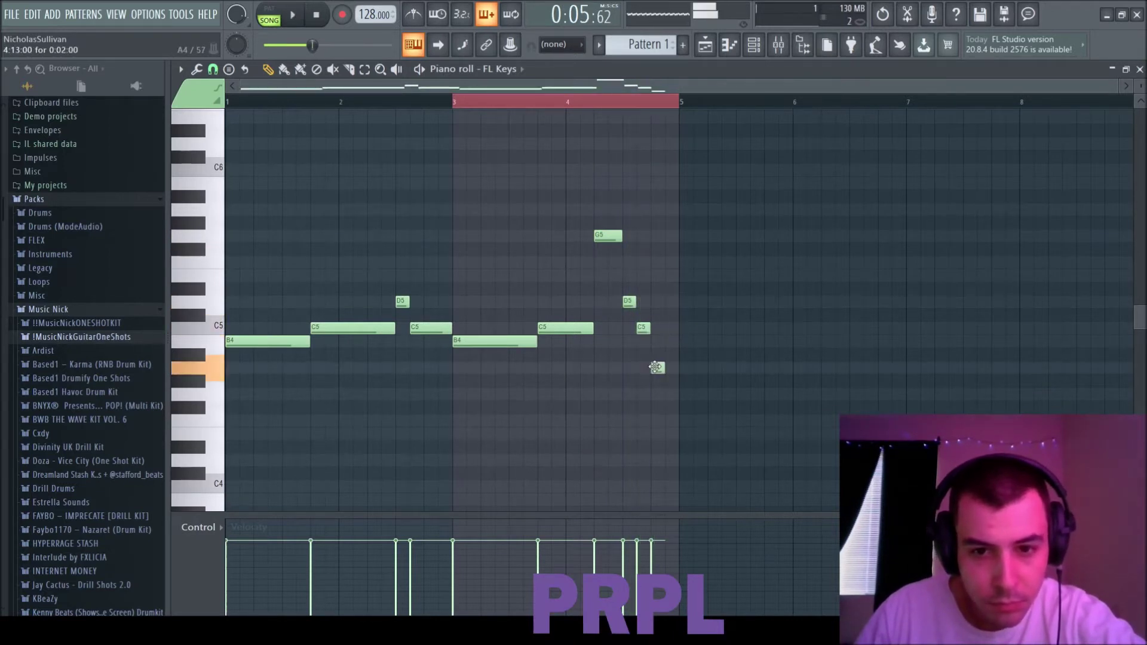
drag(658, 371, 667, 368)
key(space)
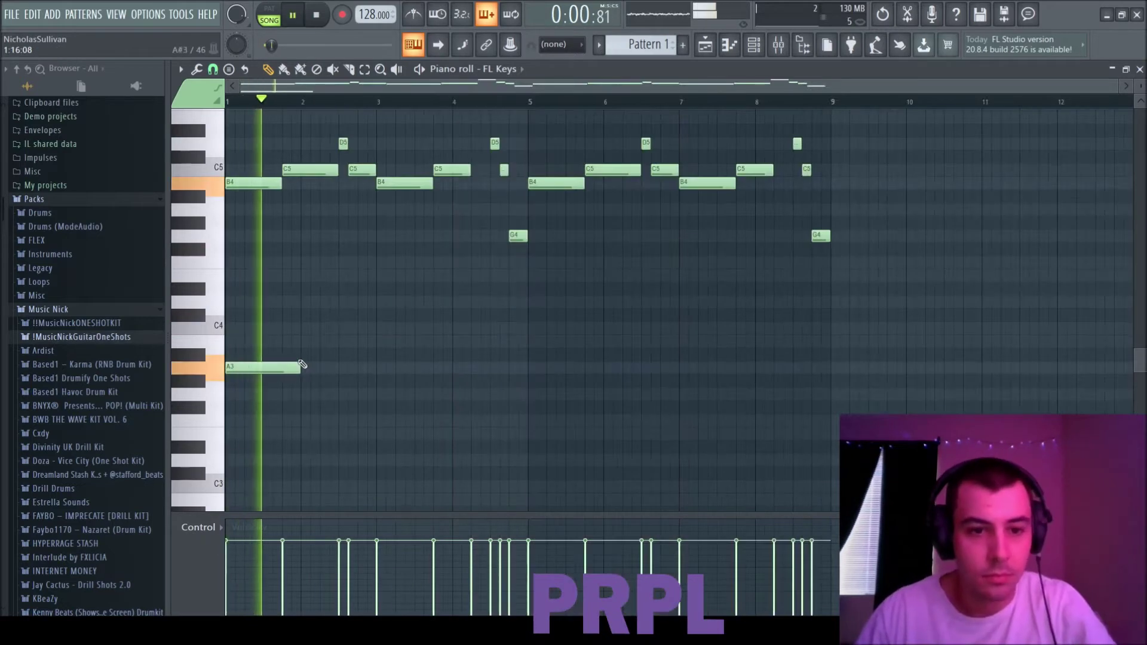
Build the bass line under the melody with one-bar notes G3 in bar 2, E3 in bar 3 and F3 in bar 4.
click(307, 395)
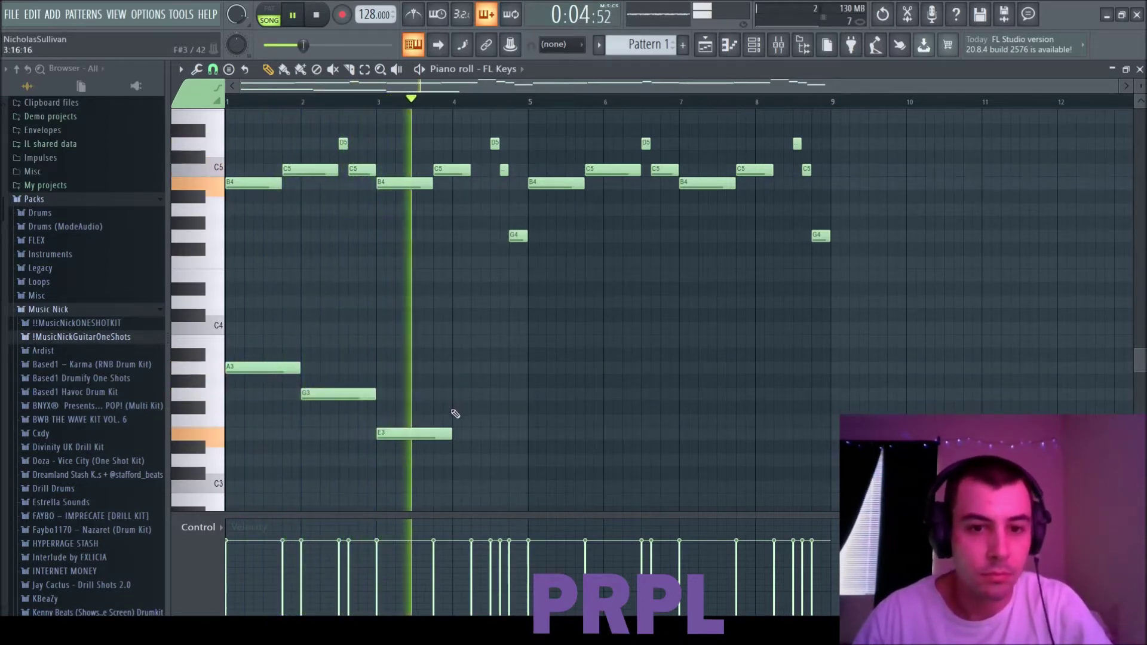
click(459, 394)
key(space)
right_click(497, 396)
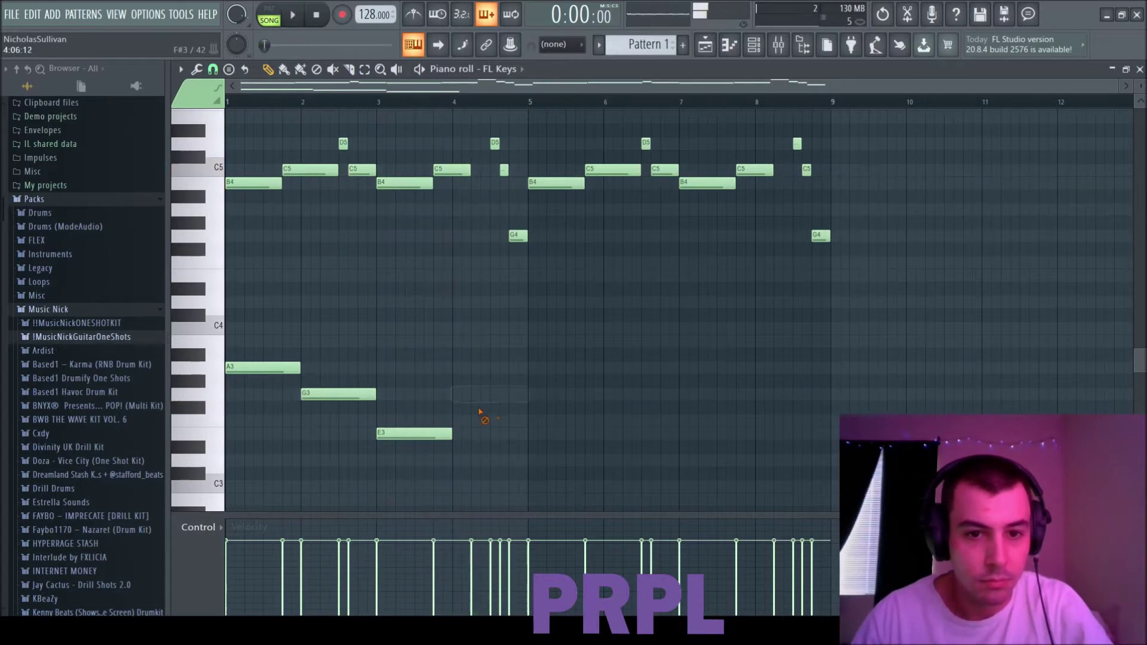
key(space)
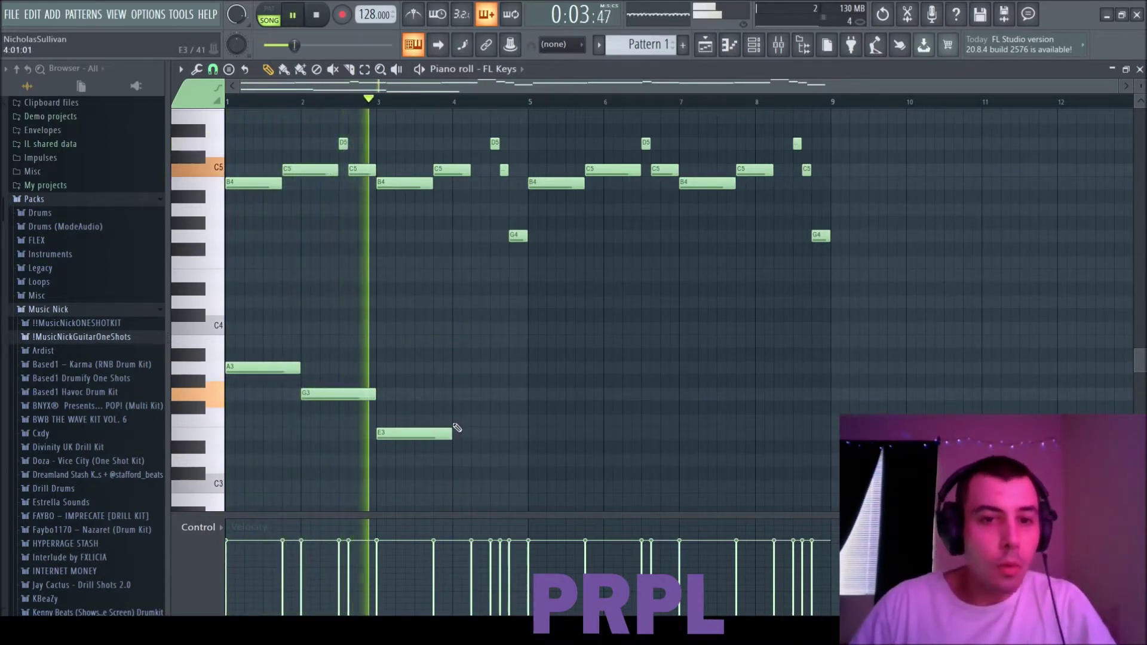
click(455, 420)
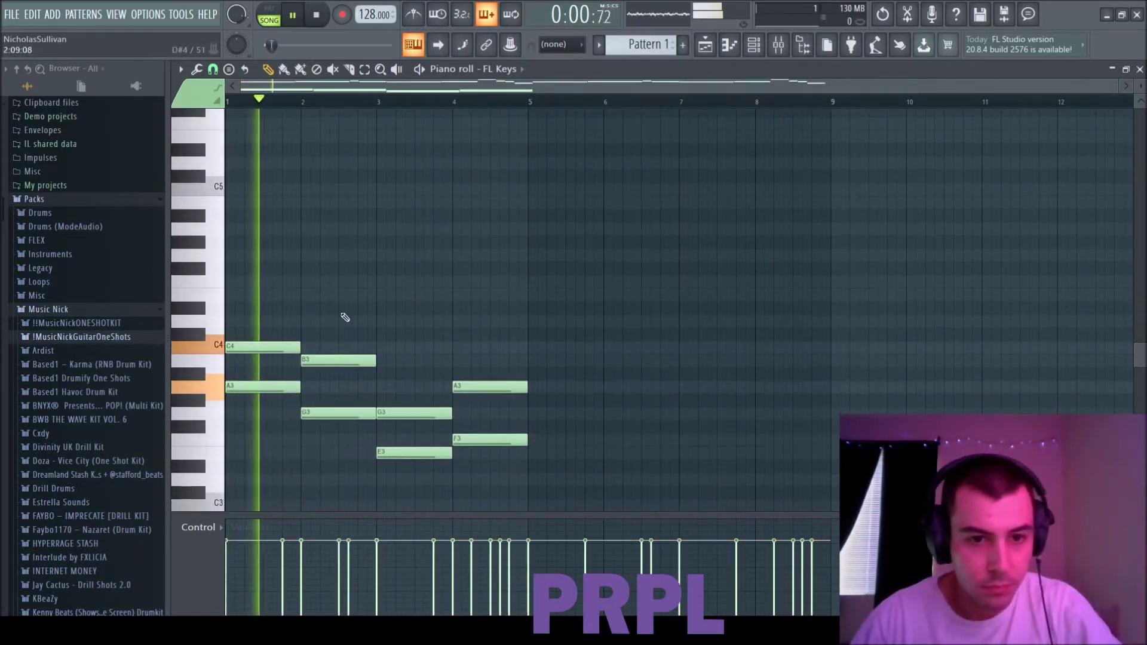
Raise the upper chord notes C4, B3, G3 and A3 in bars 1 to 4 by one octave.
ctrl+click(263, 346)
ctrl+click(338, 360)
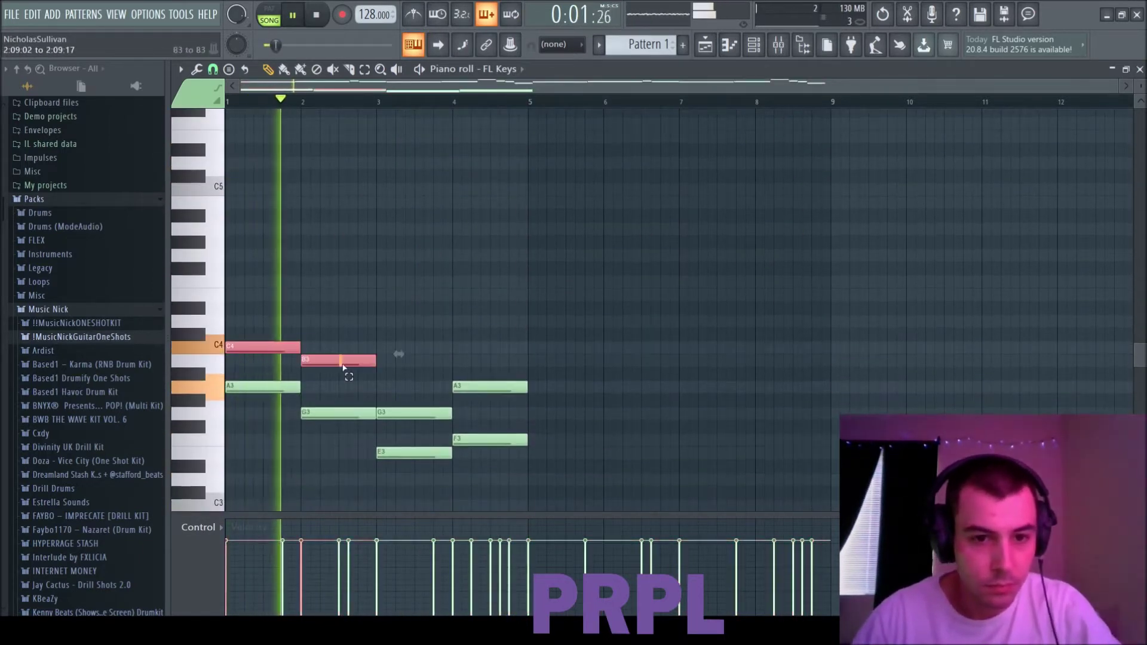
ctrl+click(414, 412)
ctrl+click(487, 387)
key(ctrl+Up)
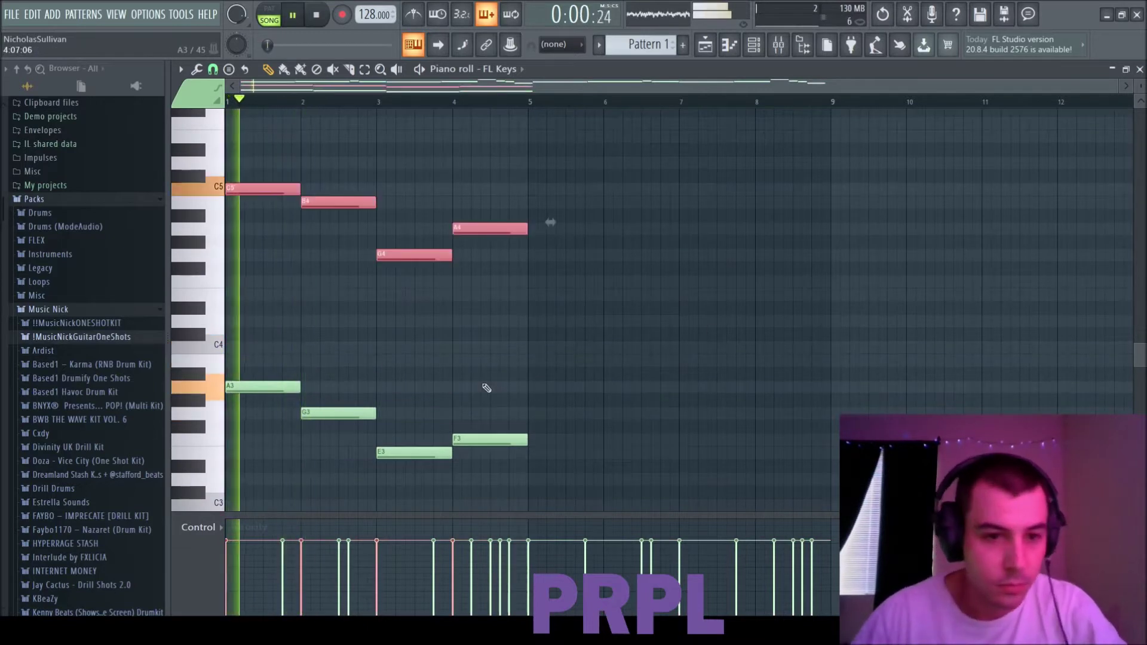
scroll(517, 408, up, 3)
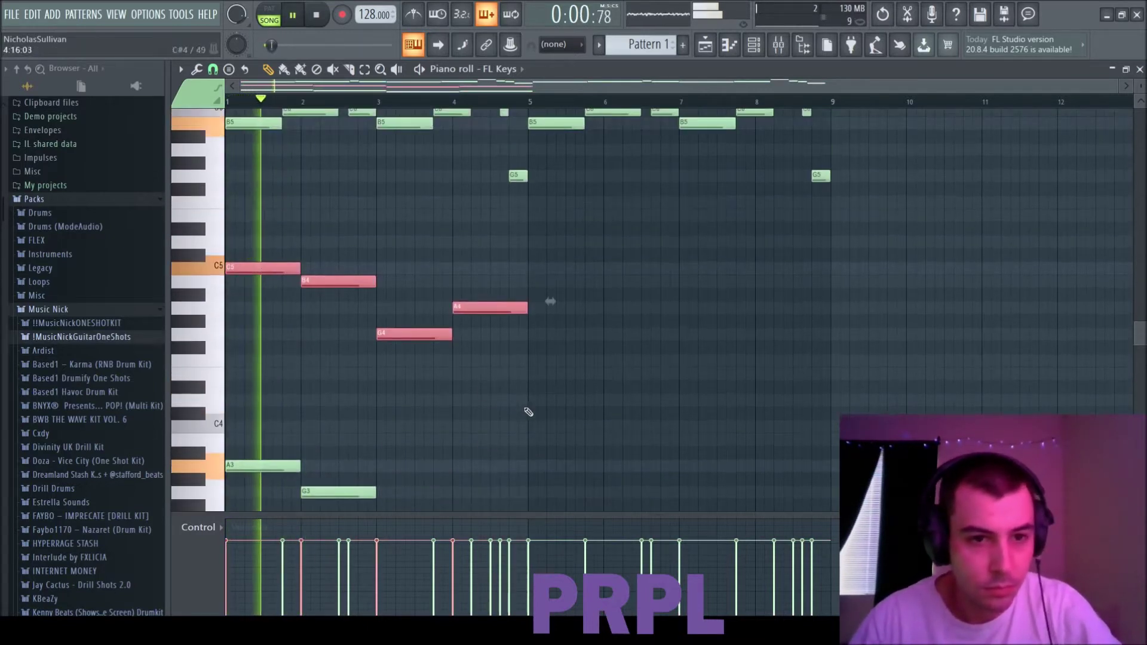
right_click(534, 398)
Duplicate the bass and upper chord notes of bars 1 to 4 into bars 5 to 8, leaving the melody out.
scroll(585, 380, up, 2)
scroll(570, 379, down, 2)
scroll(518, 384, down, 2)
drag(550, 472, 226, 181)
key(ctrl+b)
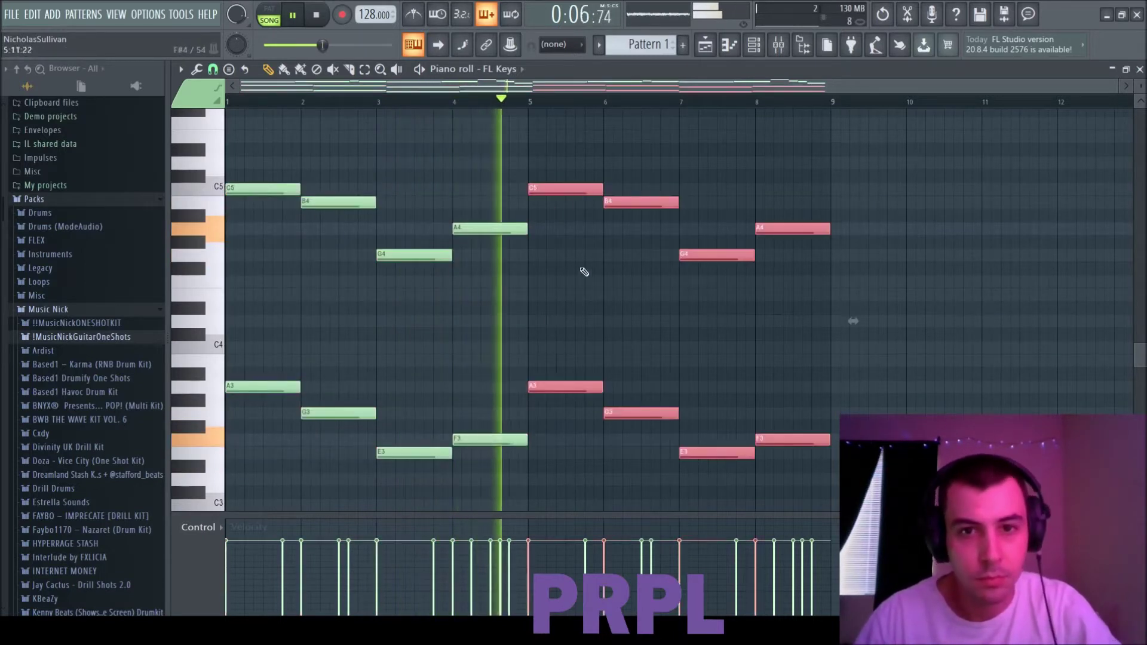
scroll(547, 295, up, 4)
right_click(470, 293)
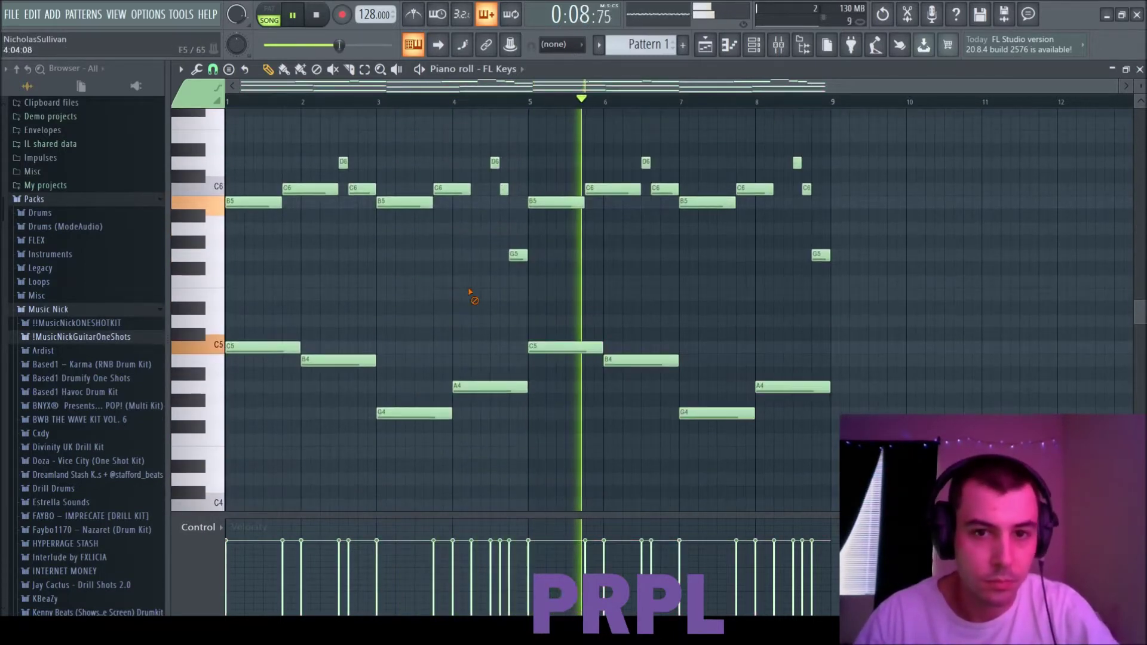
Shorten the A4 and F3 notes in bar 8 to half a bar and fill the second half with B4 and G3.
scroll(470, 292, down, 2)
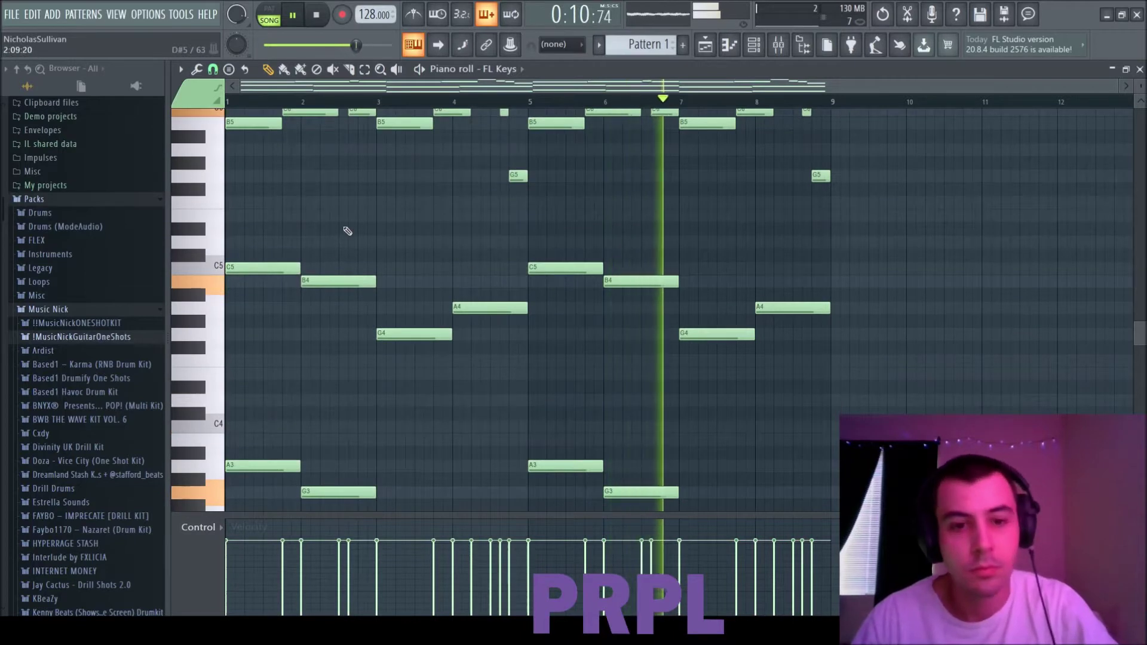
scroll(880, 374, down, 3)
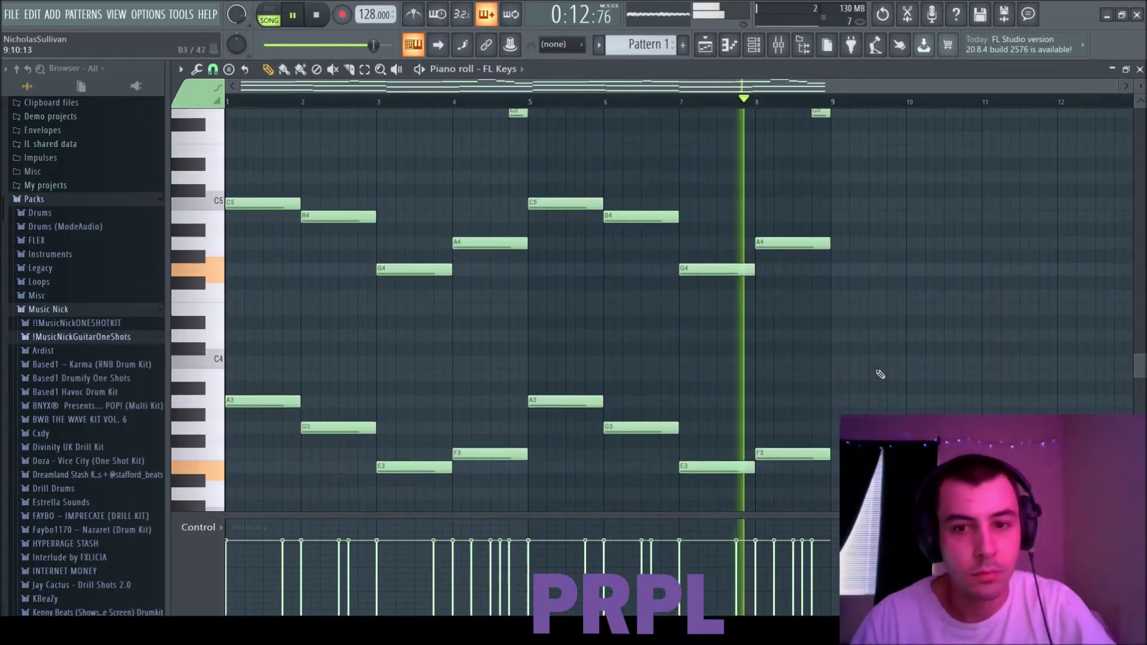
drag(845, 446, 791, 169)
key(space)
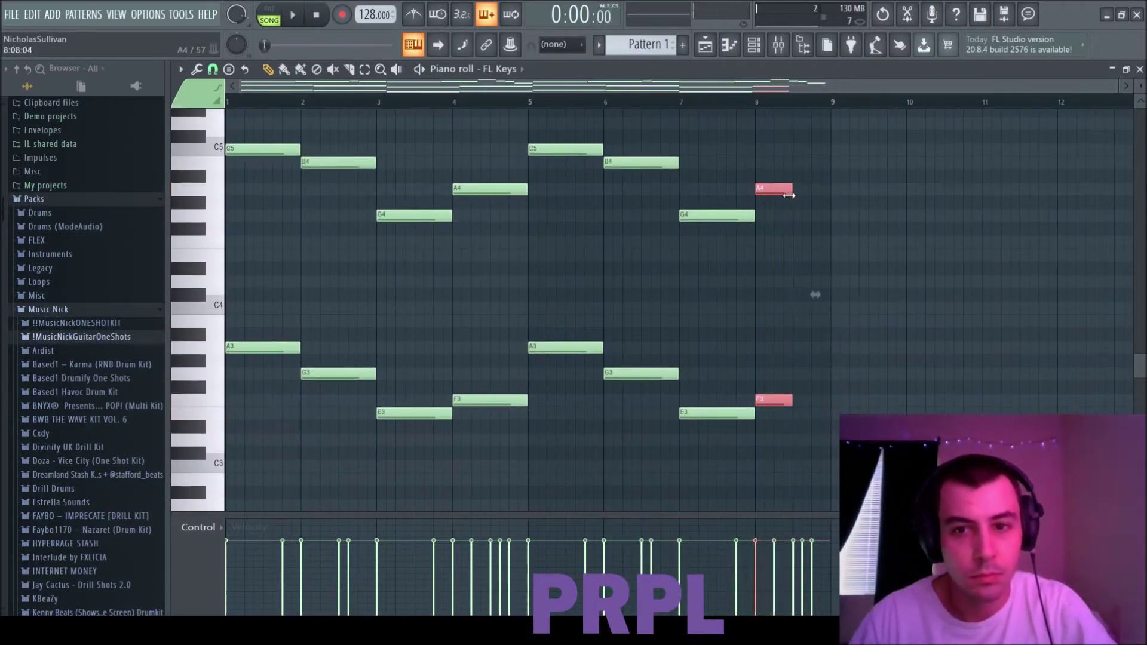
click(801, 163)
key(space)
key(space)
click(799, 375)
scroll(830, 359, up, 2)
scroll(830, 355, up, 2)
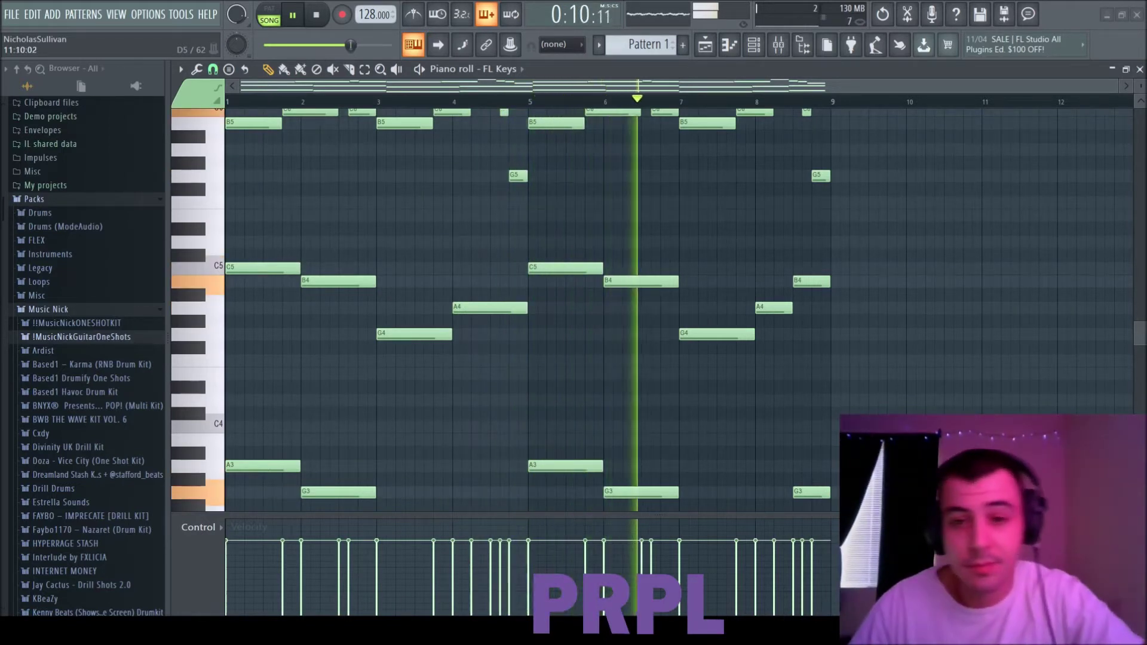
scroll(981, 274, up, 5)
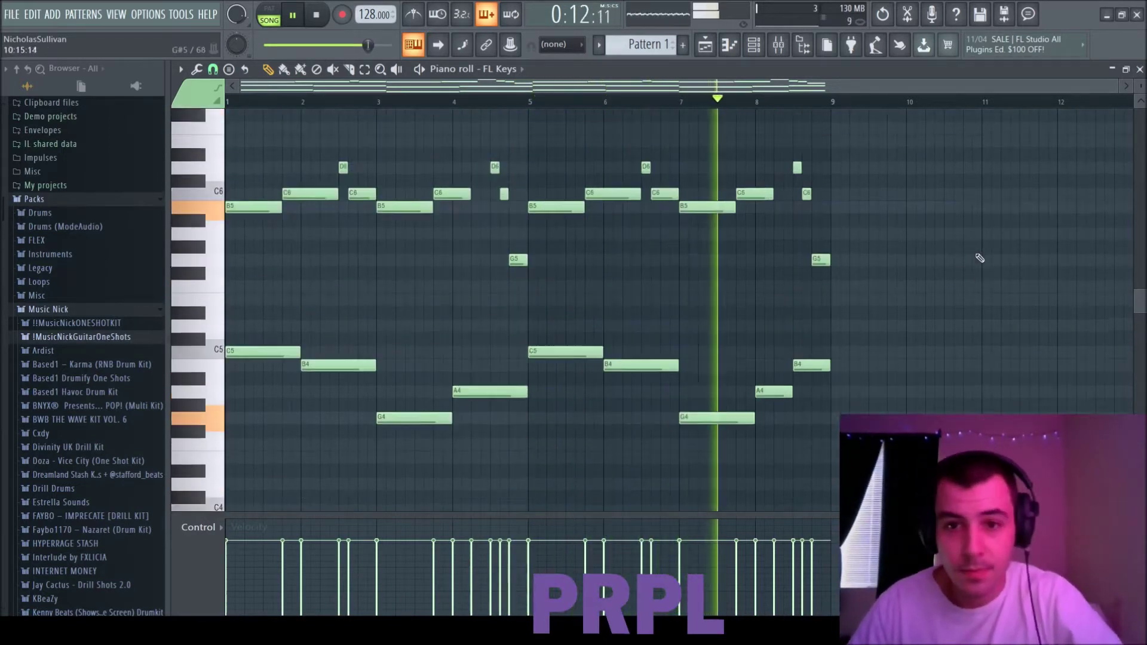
scroll(981, 275, down, 7)
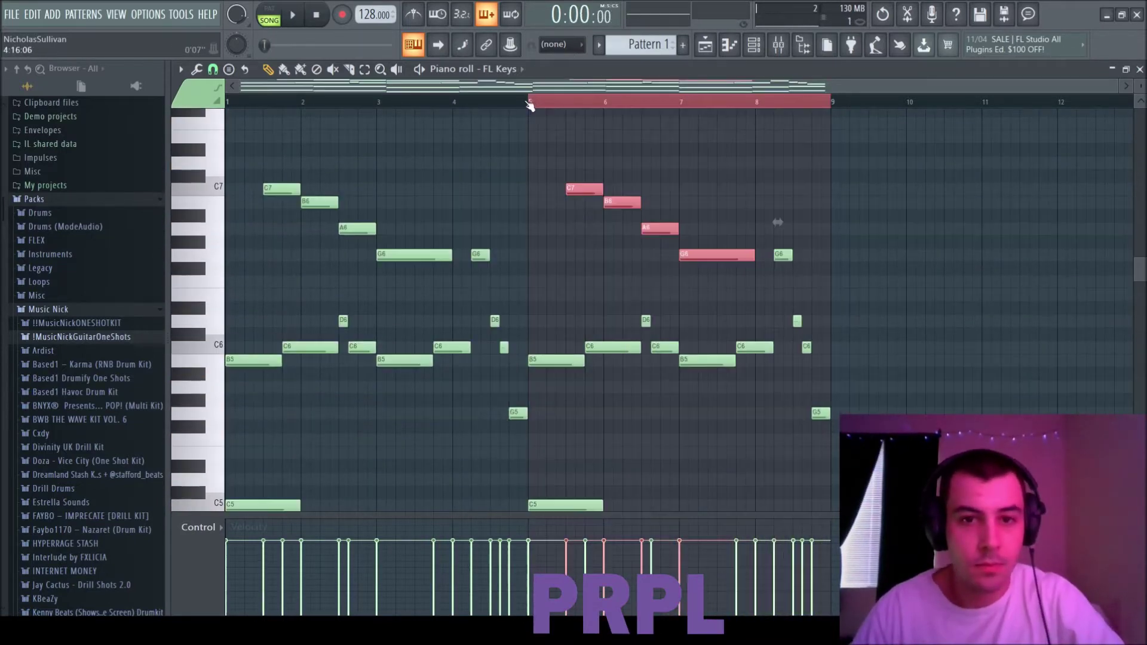
Try an E7 note in bar 6 followed directly by a D7 note, each half a bar long, above the countermelody.
key(space)
scroll(629, 174, up, 3)
click(647, 257)
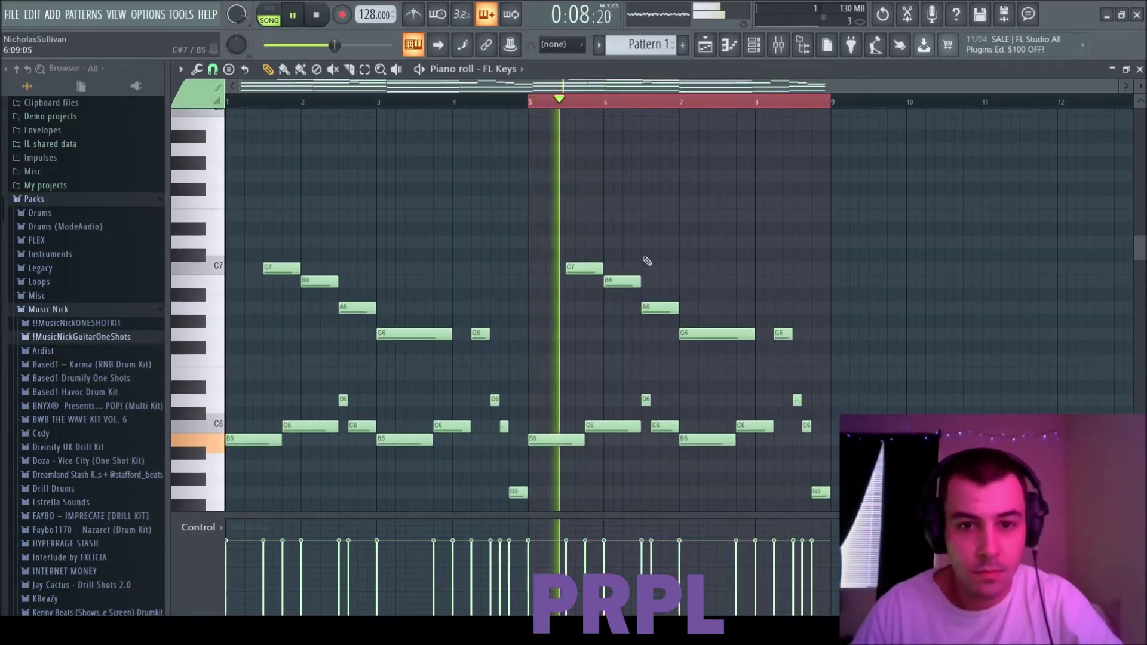
click(632, 214)
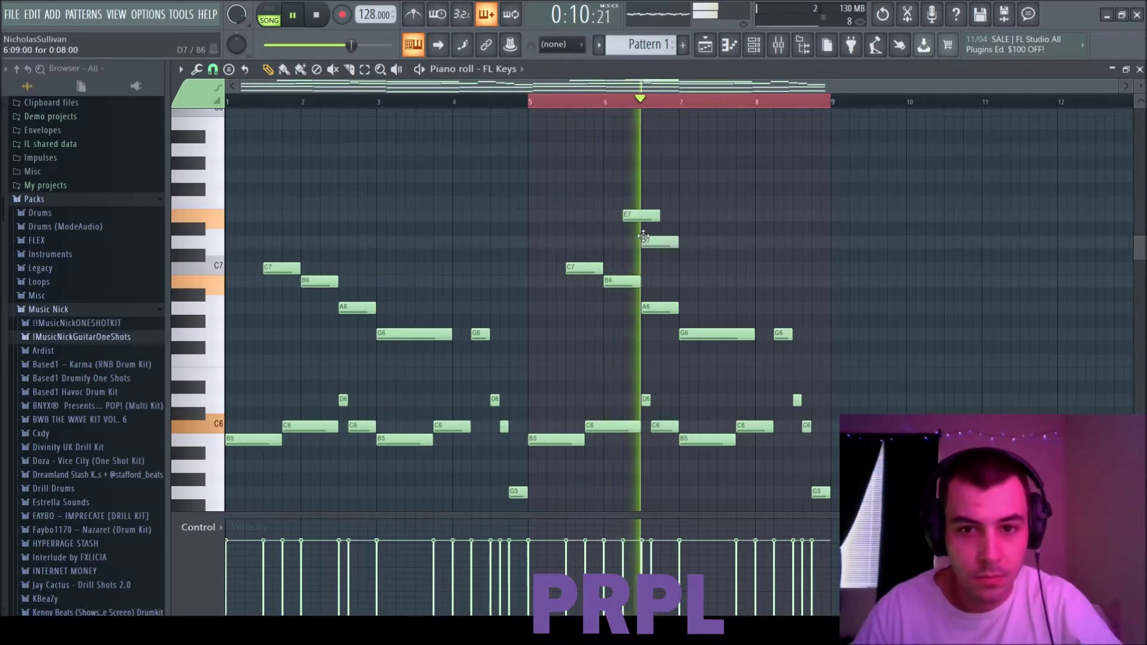
click(650, 242)
key(space)
right_click(671, 244)
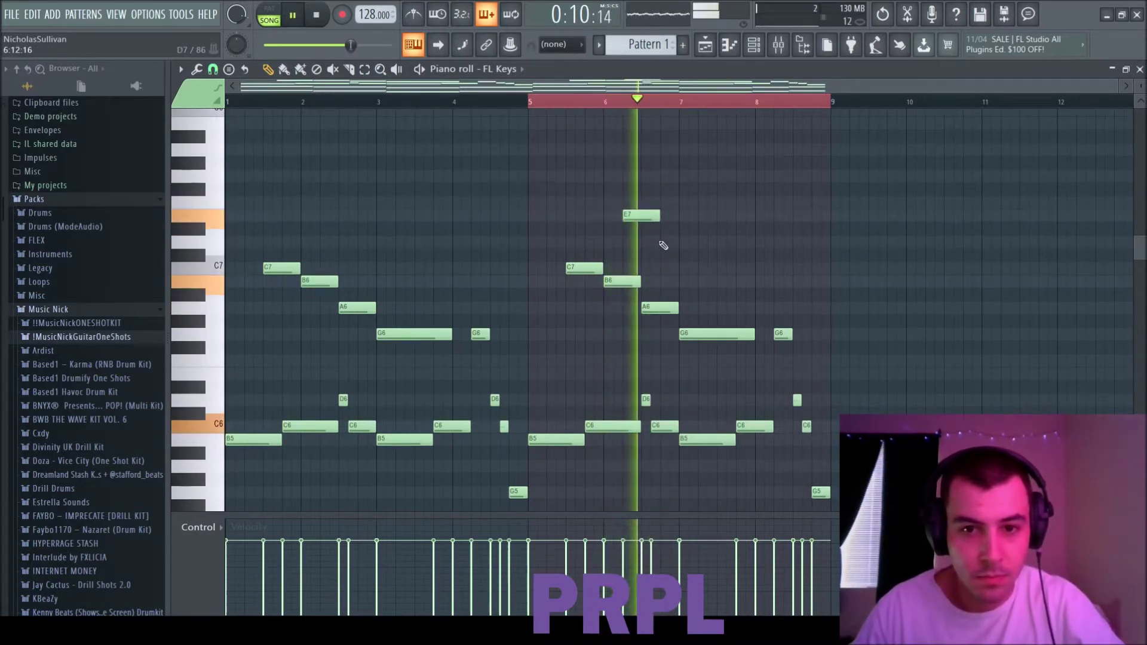
click(664, 242)
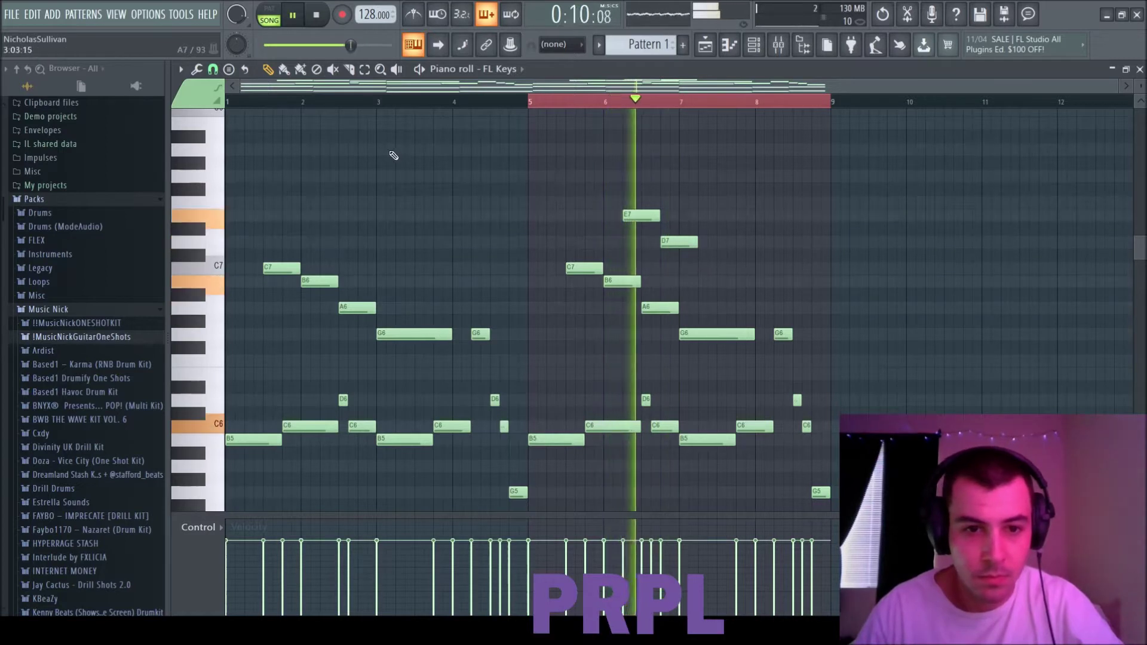
Lower the countermelody's A6 note in bar 2 to G6, and its long G6 notes in bars 3 and 7 to E6.
drag(346, 309, 348, 336)
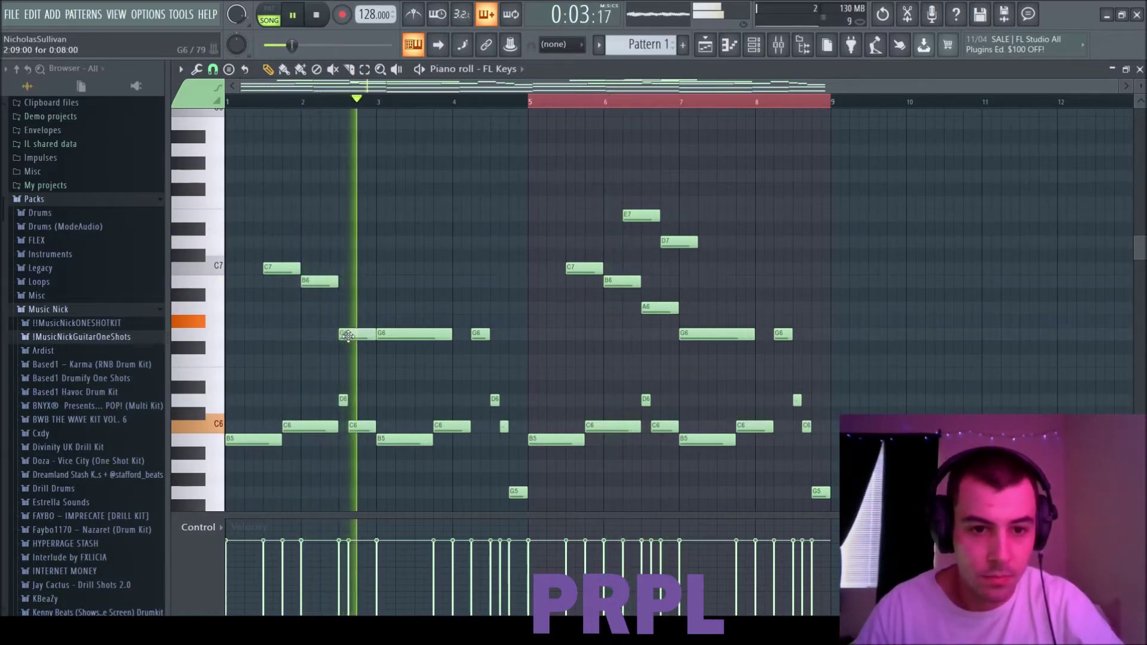
scroll(406, 299, down, 3)
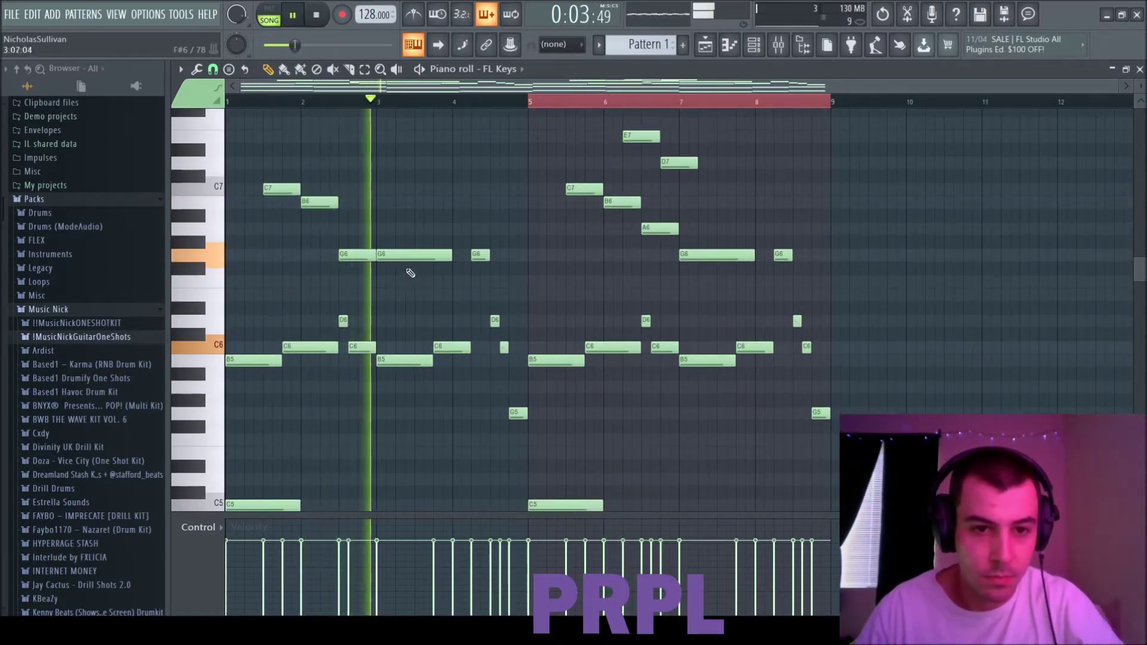
key(space)
drag(409, 260, 410, 298)
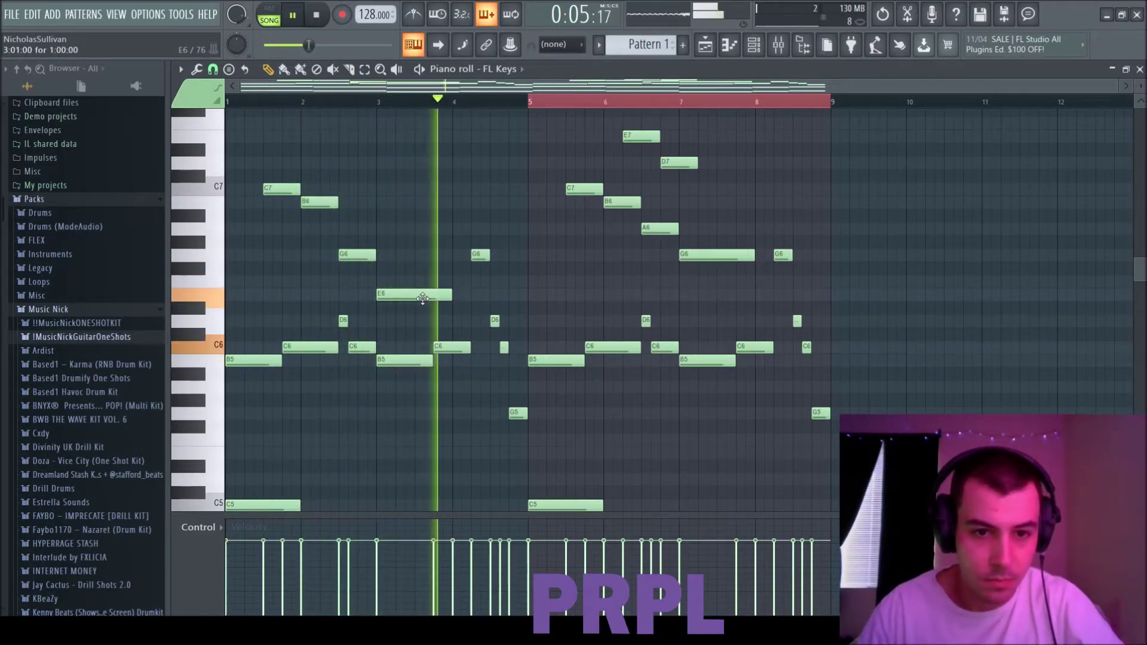
drag(659, 229, 697, 294)
Add an F7 note in bar 6 above the countermelody, followed by a short E7 note ending at the bar line.
scroll(692, 245, up, 3)
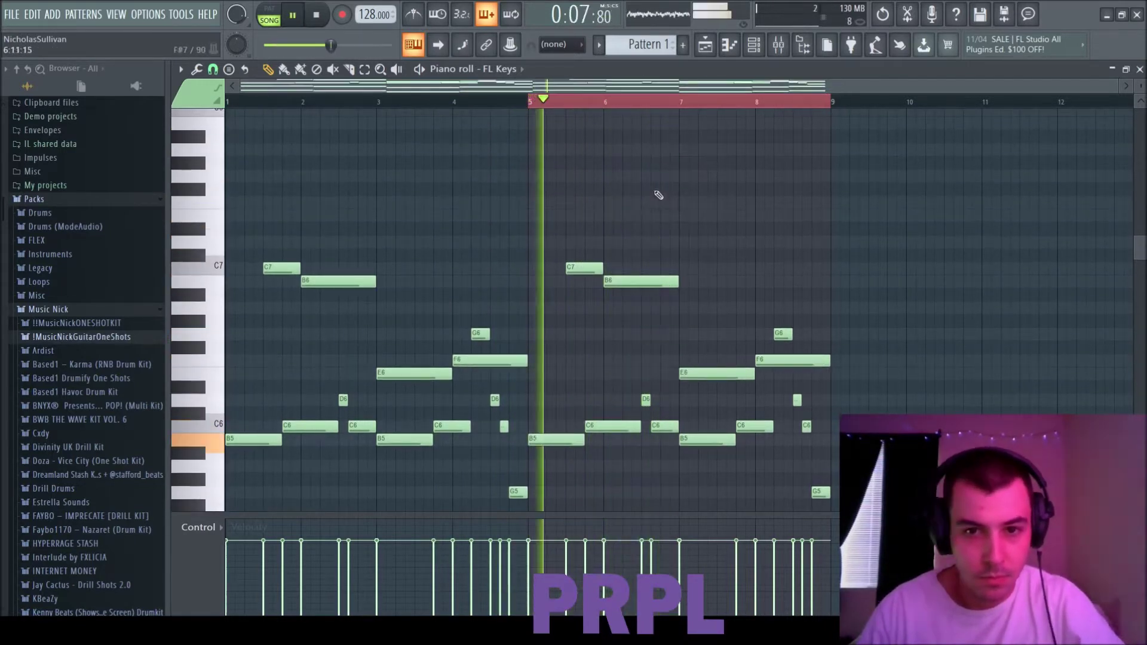
click(642, 202)
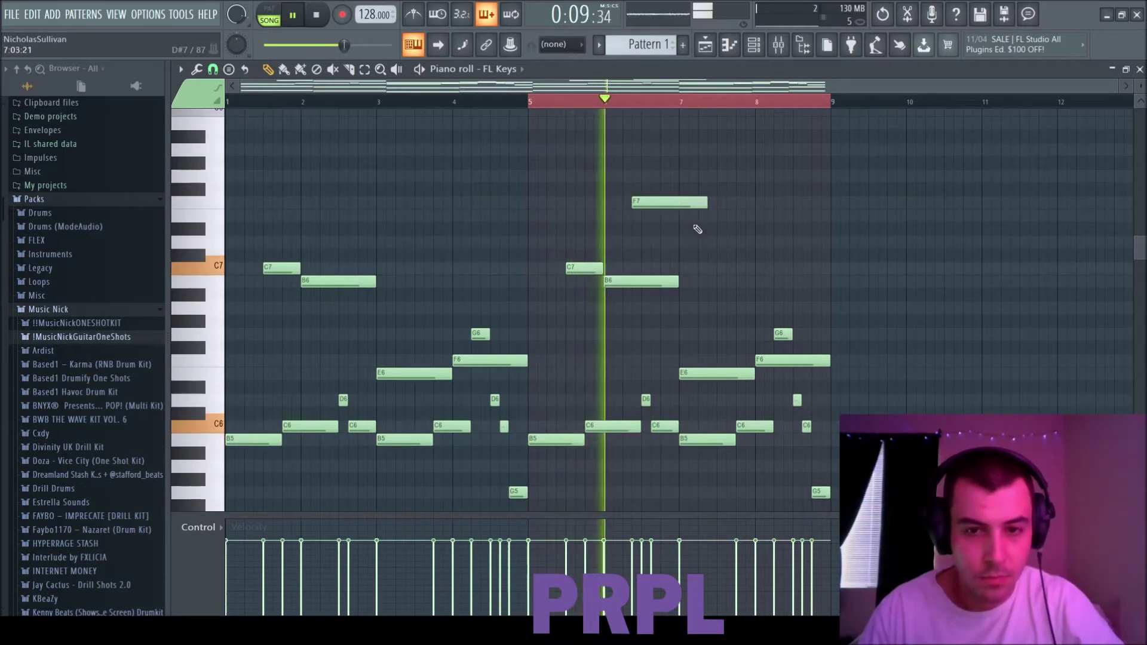
click(664, 215)
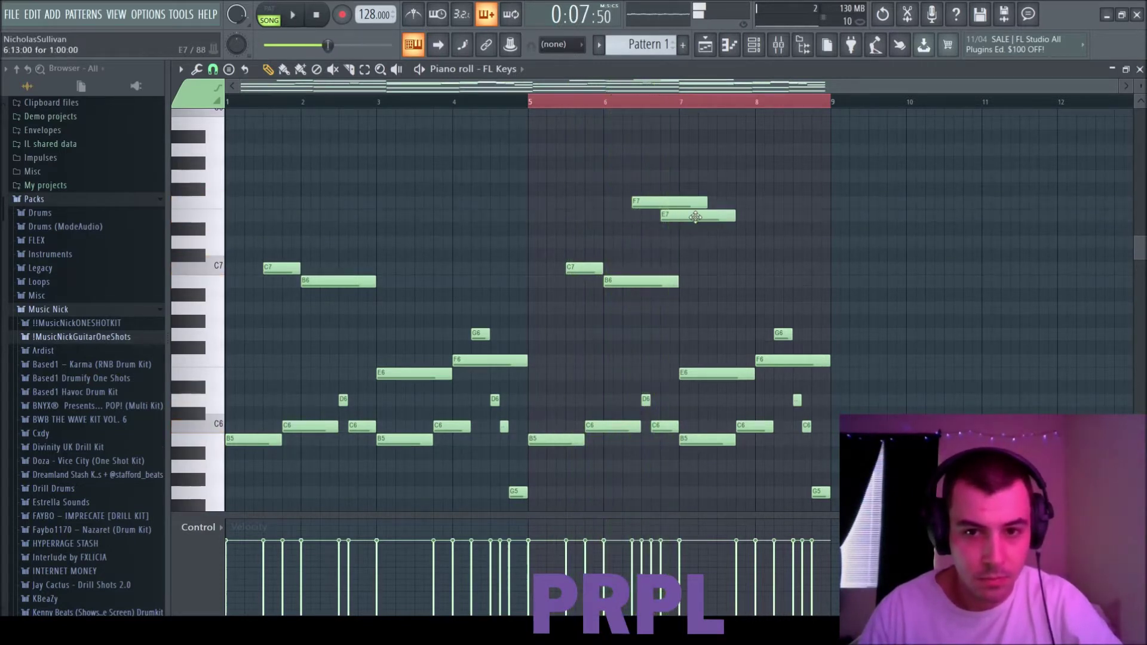
drag(735, 216, 678, 216)
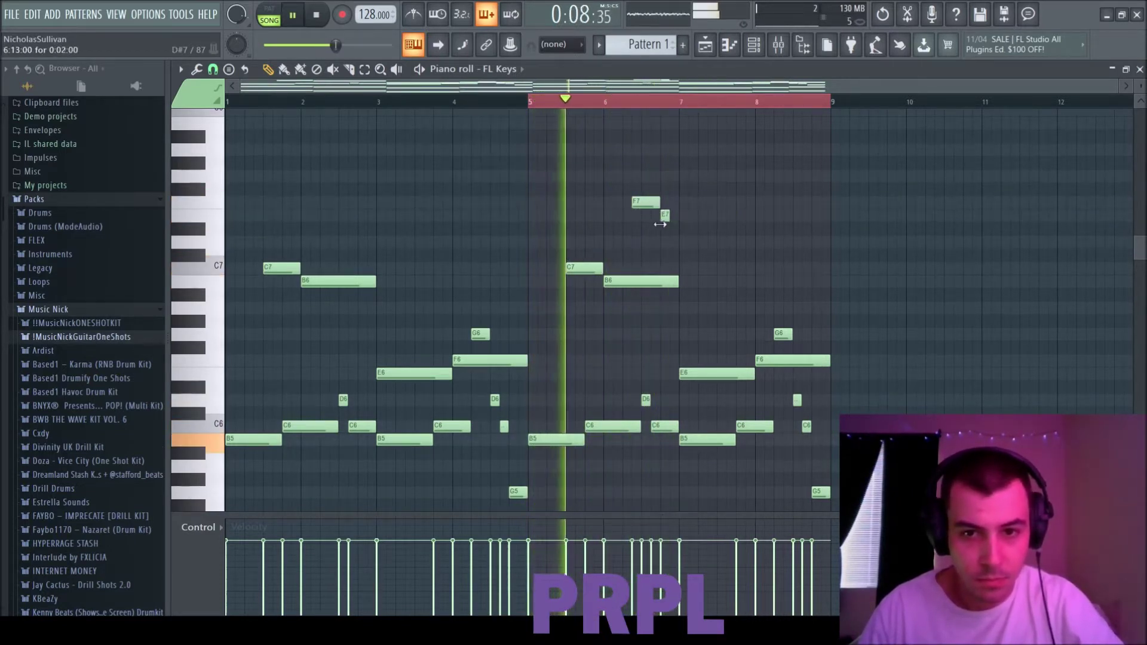
Continue the high run in bar 7 with a short D7 note followed by a C7 note lengthened to the bar's last beat.
click(687, 242)
drag(707, 242, 688, 242)
click(692, 267)
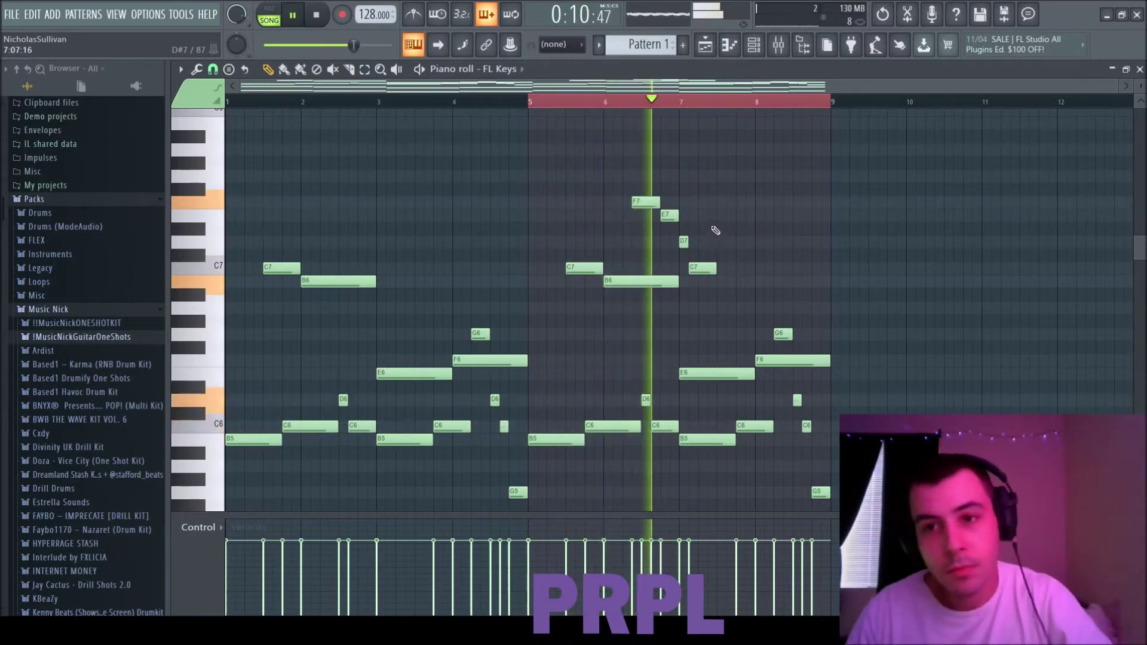
drag(716, 268, 738, 273)
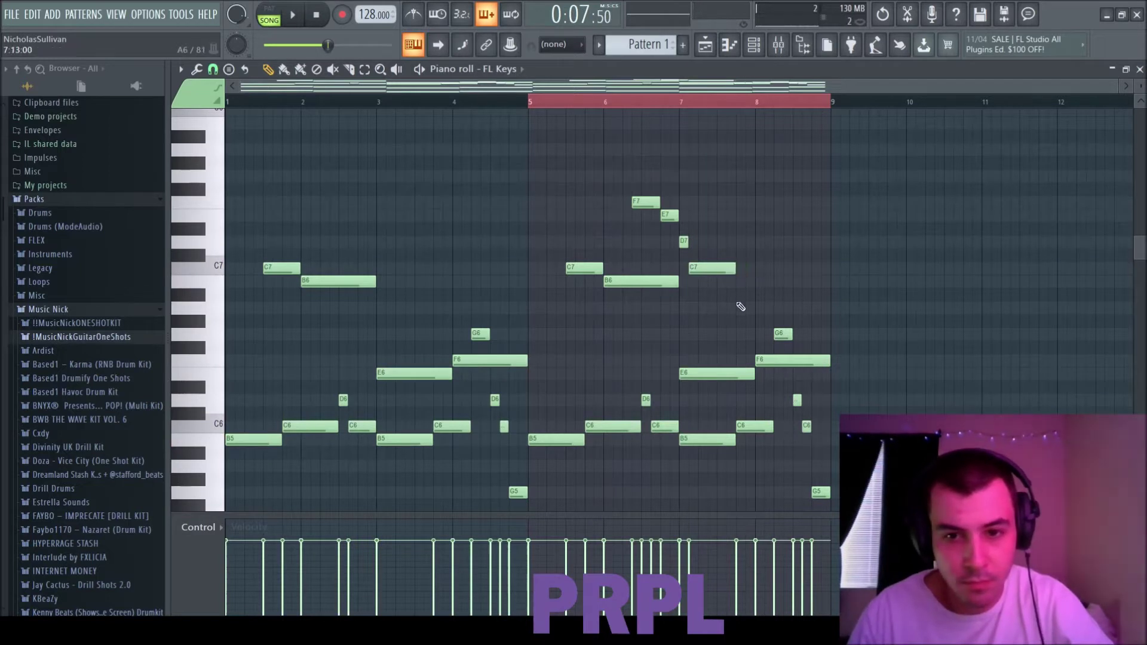
Extend the high C7 note to the end of bar 7 and delete the trial A6 and B6 notes placed after it.
key(space)
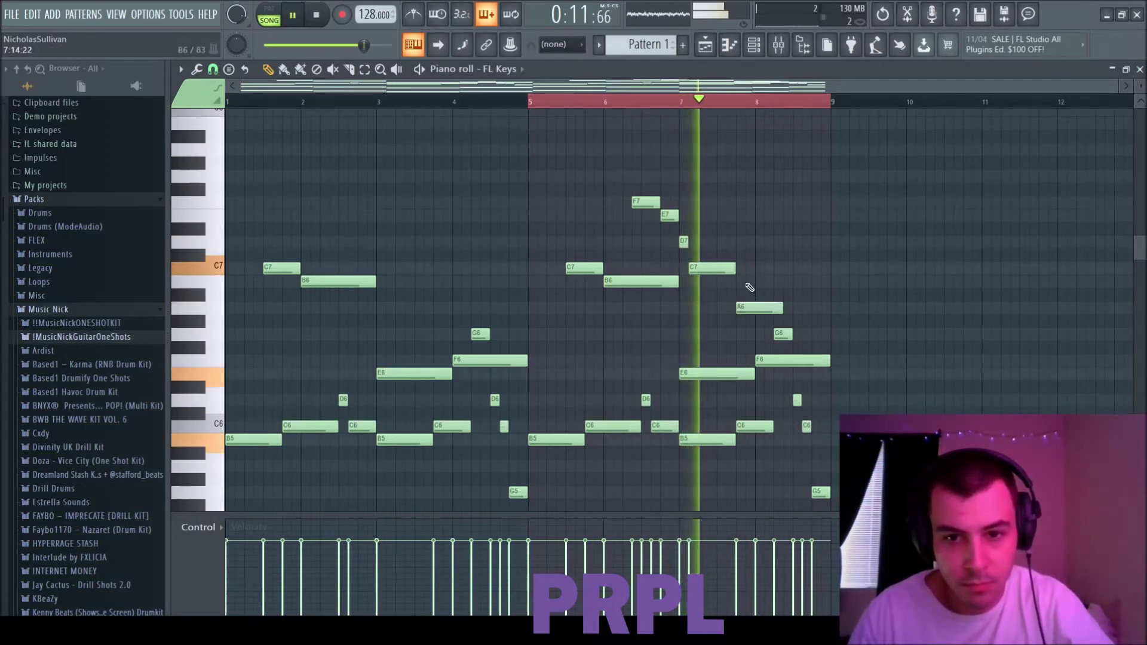
key(space)
right_click(775, 307)
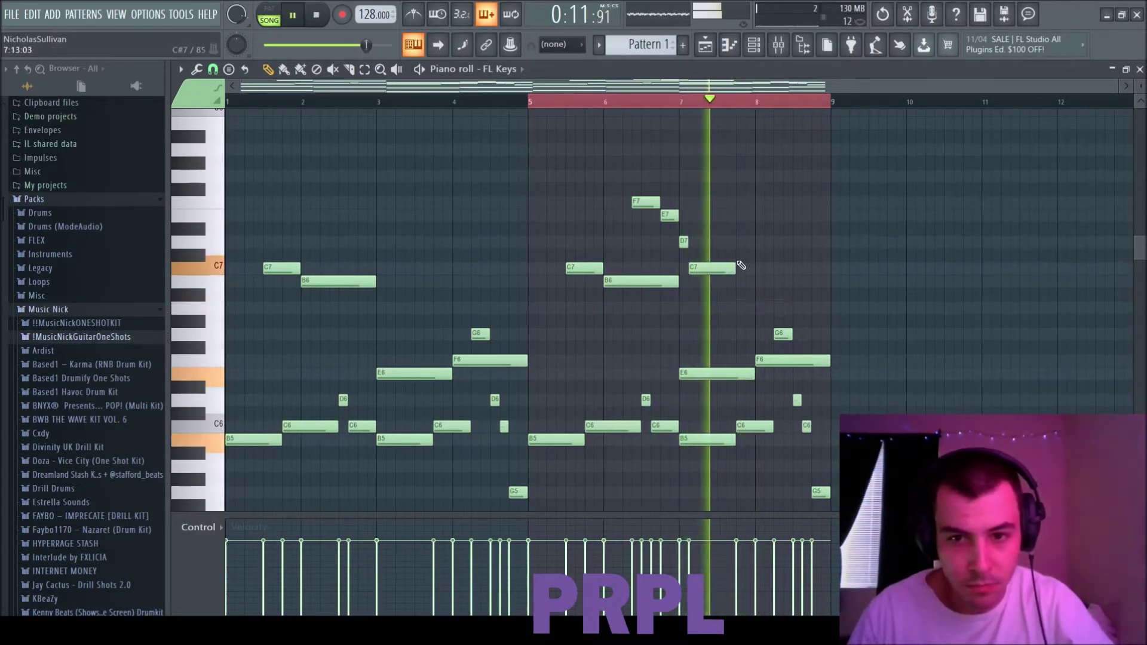
drag(759, 271, 751, 274)
key(space)
right_click(764, 282)
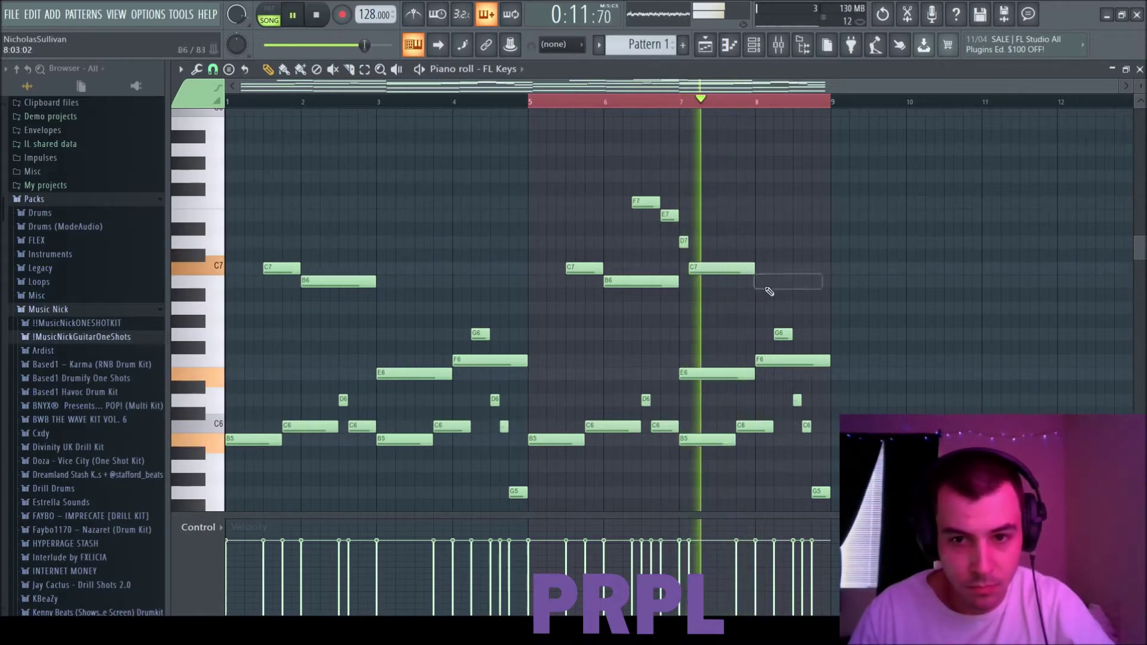
Try A6 and B6 notes in succession at the start of bar 8, and delete both.
click(758, 307)
click(770, 283)
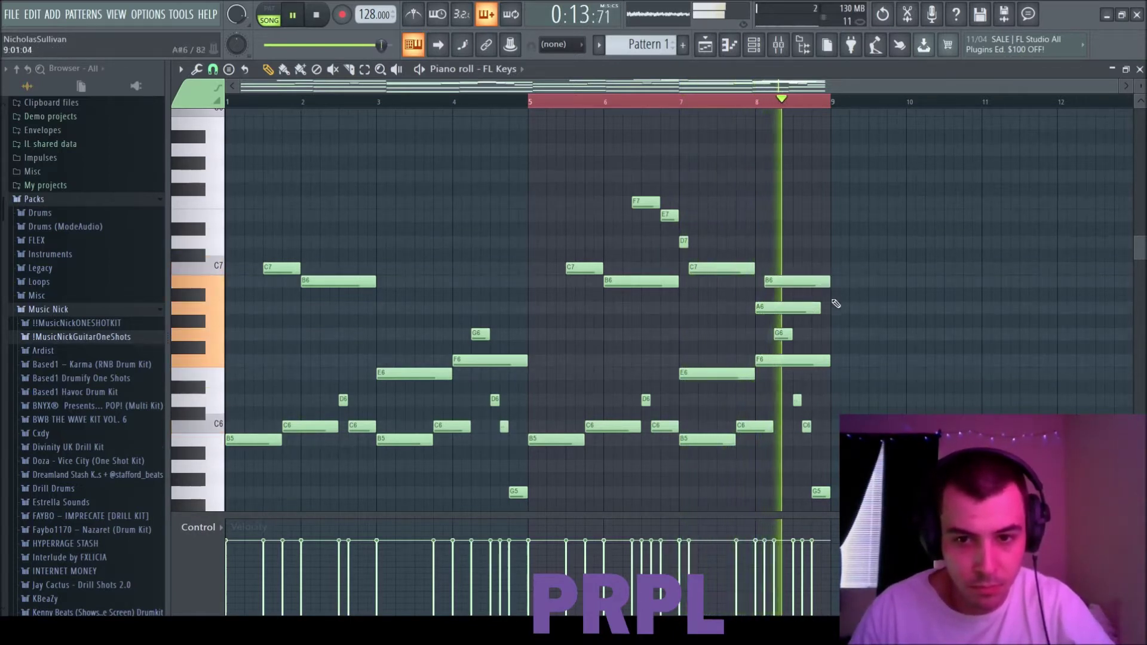
key(space)
right_click(803, 308)
right_click(776, 282)
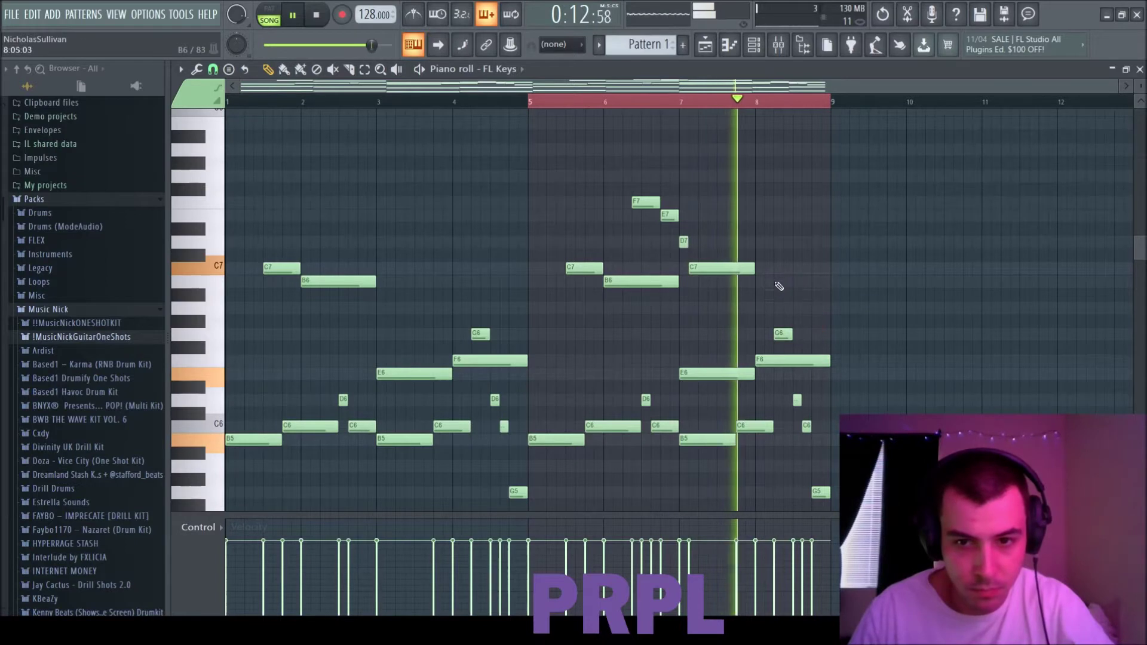
Add a B6 note at the start of bar 8 followed by a C7 note, and shorten both to brief consecutive notes.
click(761, 282)
click(770, 270)
key(space)
key(space)
drag(793, 296, 754, 258)
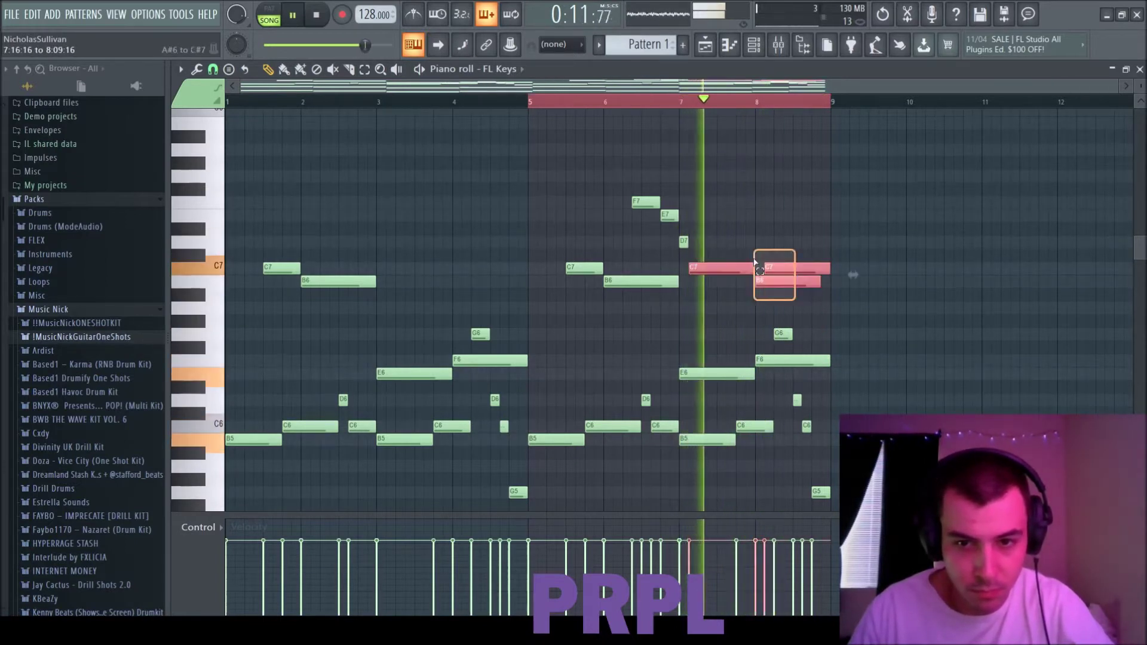
drag(828, 270, 754, 272)
ctrl+click(748, 273)
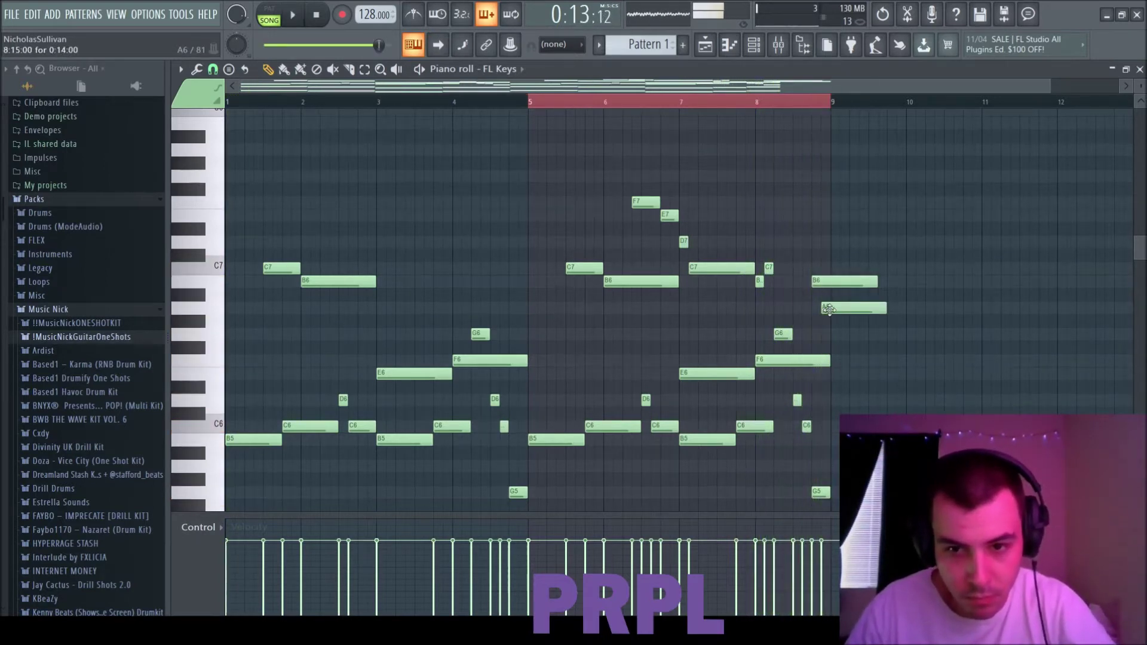
Try A6 and B6 notes in the second half of bar 8, and delete both.
click(794, 307)
click(809, 284)
click(809, 282)
key(space)
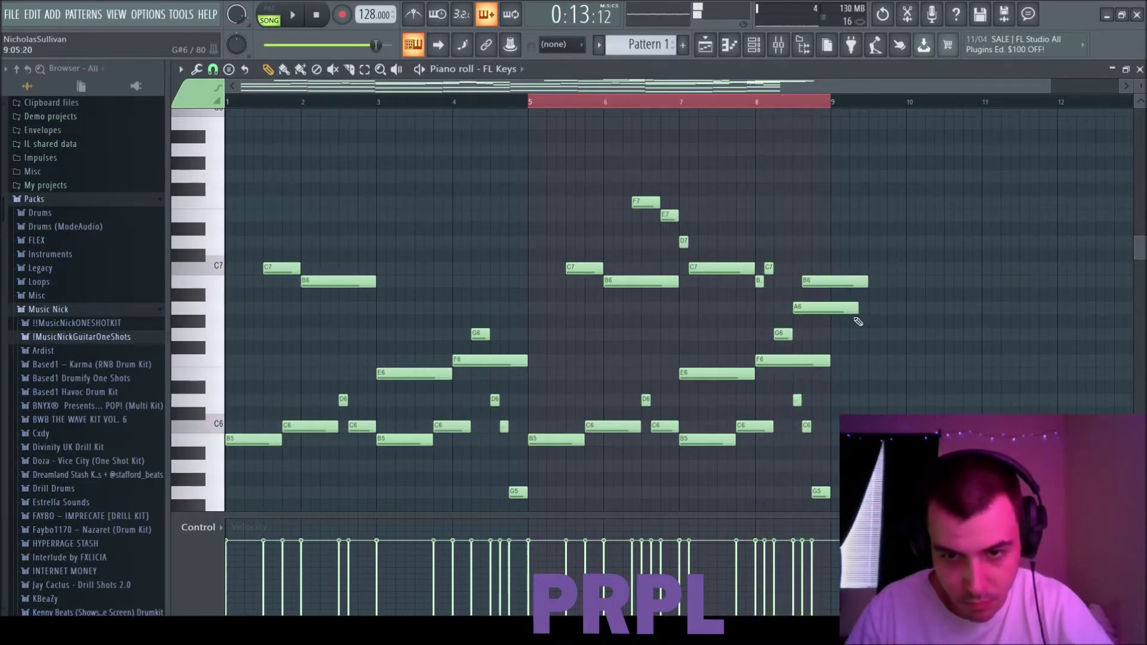
key(Delete)
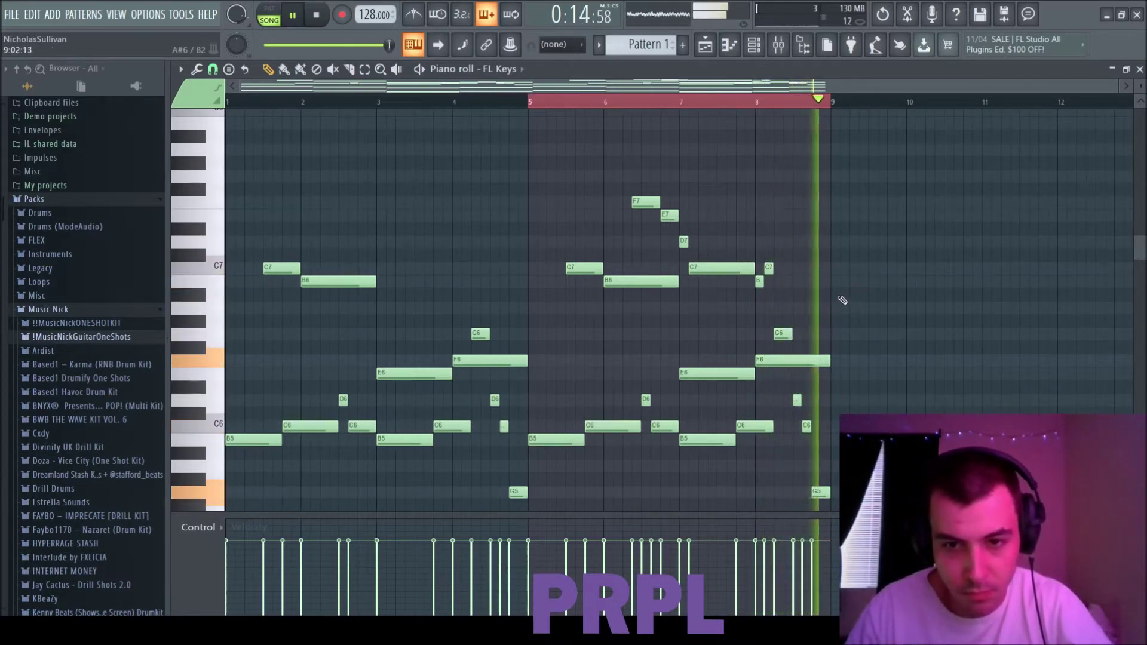
Play back the pattern and examine its notes from the low chord tones up to the high countermelody.
scroll(555, 225, down, 5)
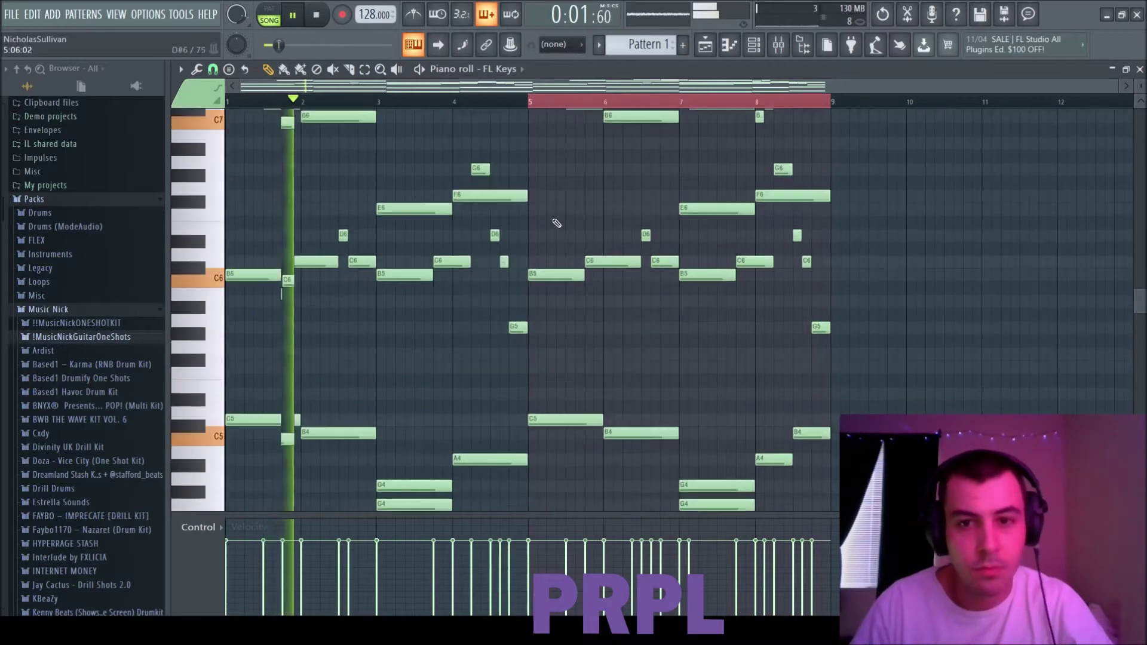
scroll(940, 260, up, 2)
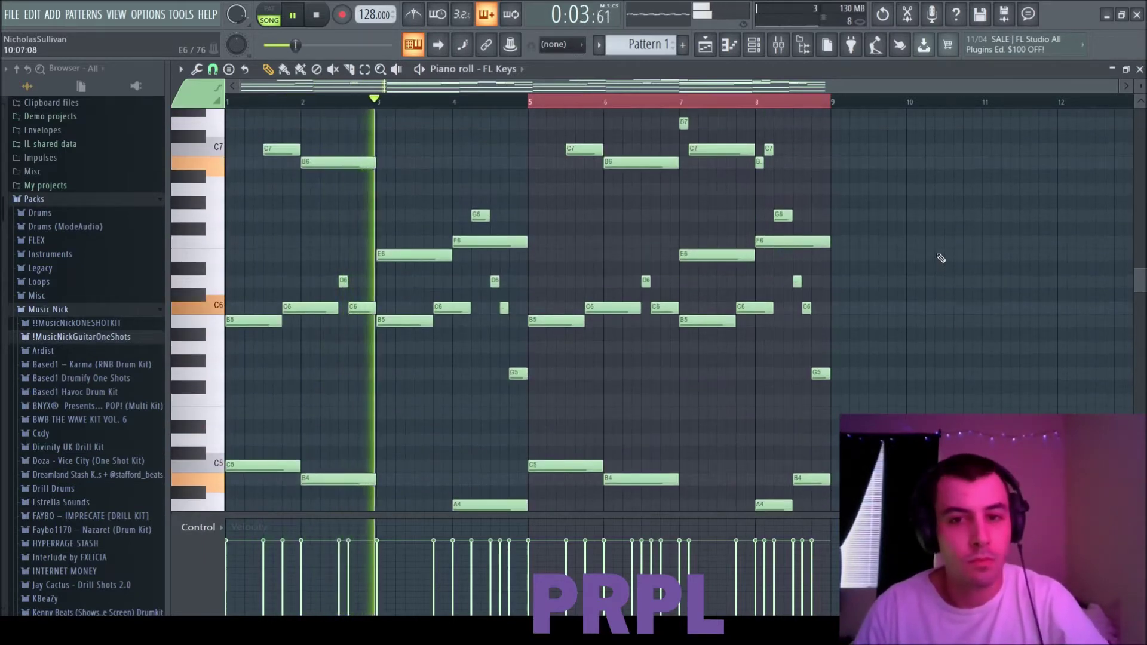
scroll(941, 258, up, 3)
scroll(941, 258, down, 8)
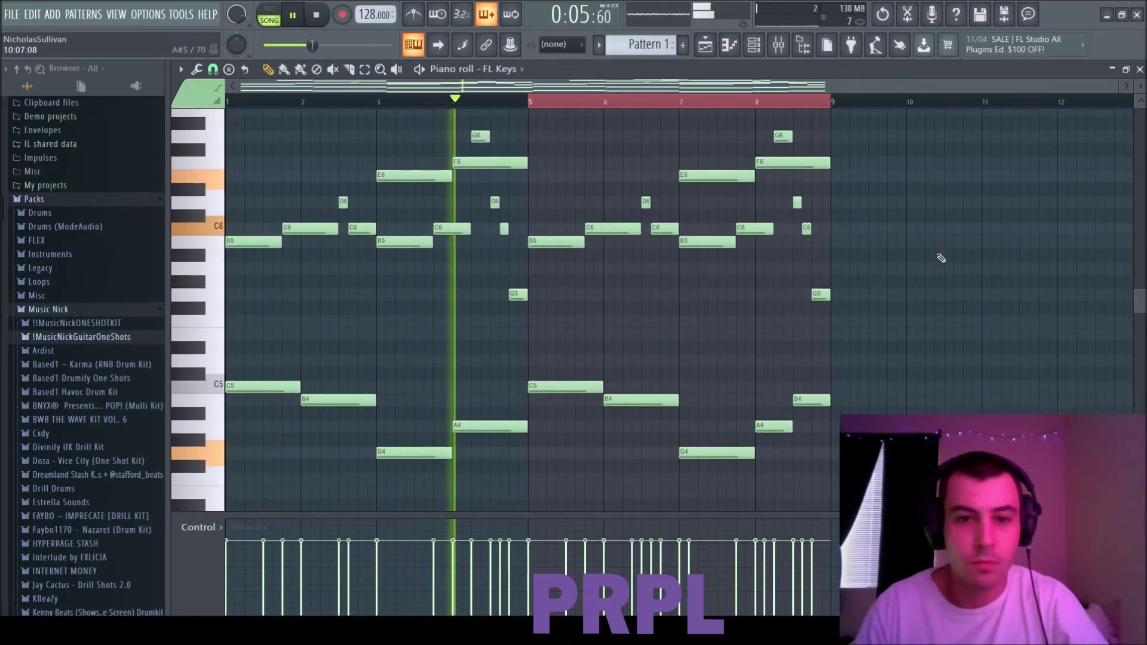
scroll(940, 258, up, 7)
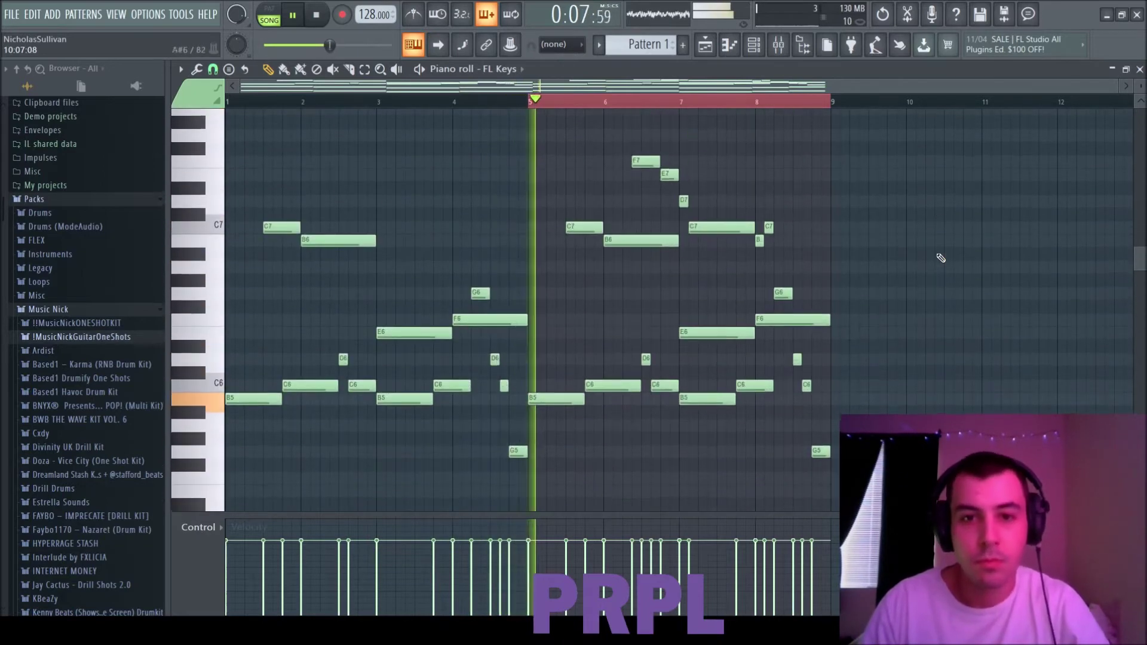
drag(1141, 85, 1141, 102)
scroll(1079, 156, down, 6)
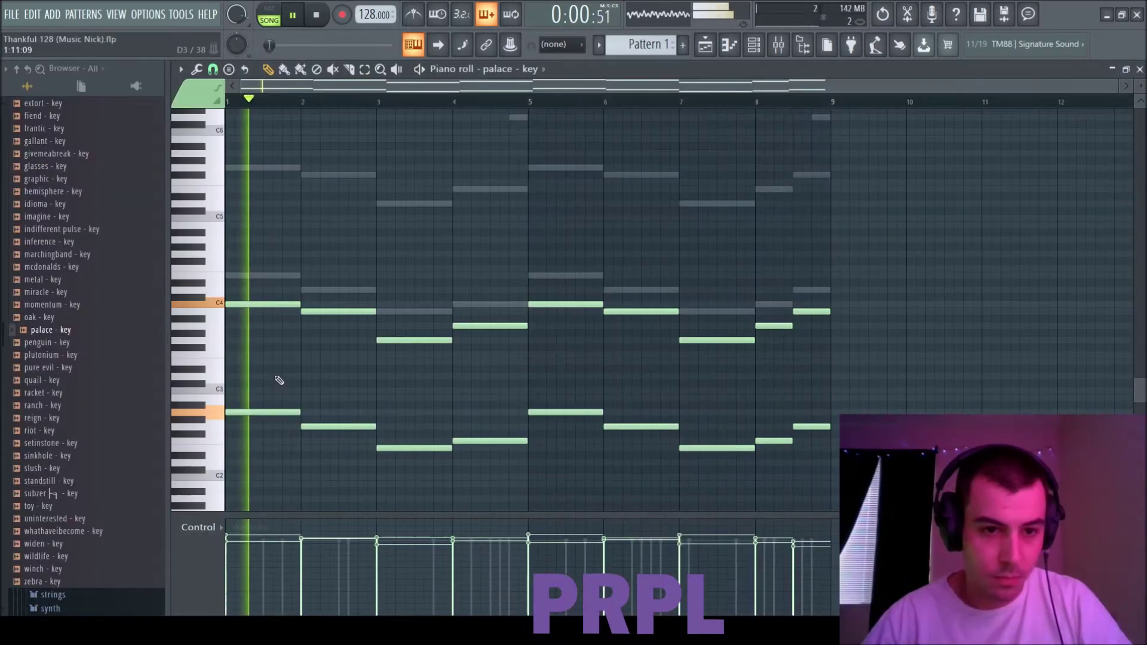
Raise the palace - key notes an octave and add one-bar E4, D4, B3 and C4 notes in bars 1 to 4.
key(ctrl+Up)
scroll(279, 379, up, 3)
click(248, 368)
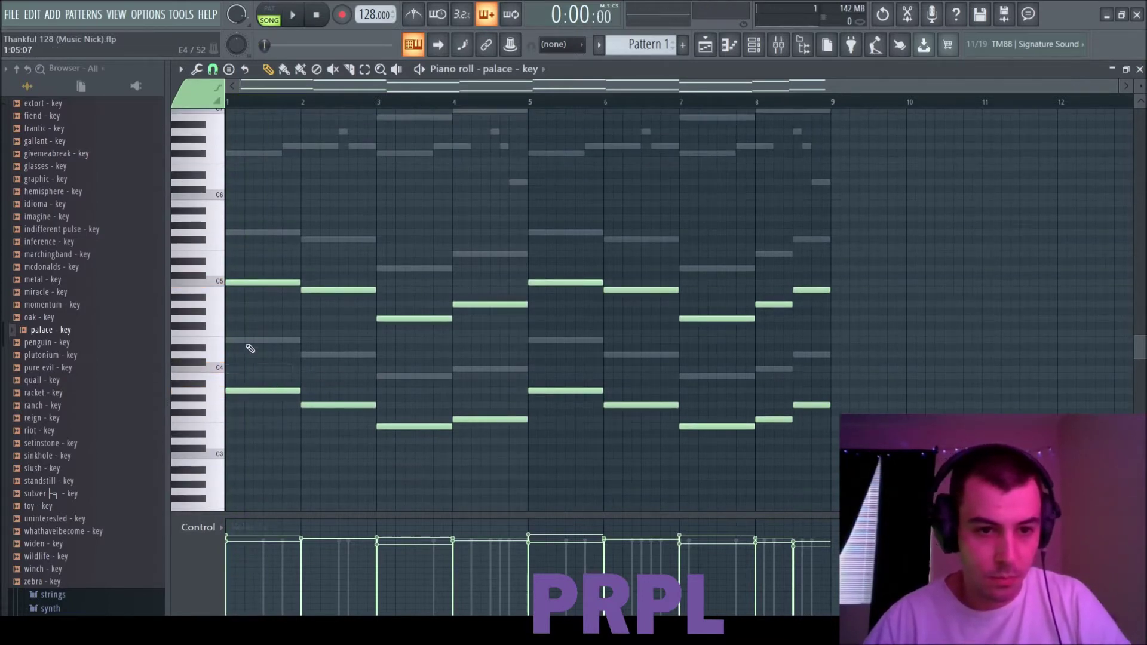
drag(290, 340, 300, 341)
drag(303, 347, 302, 355)
click(395, 369)
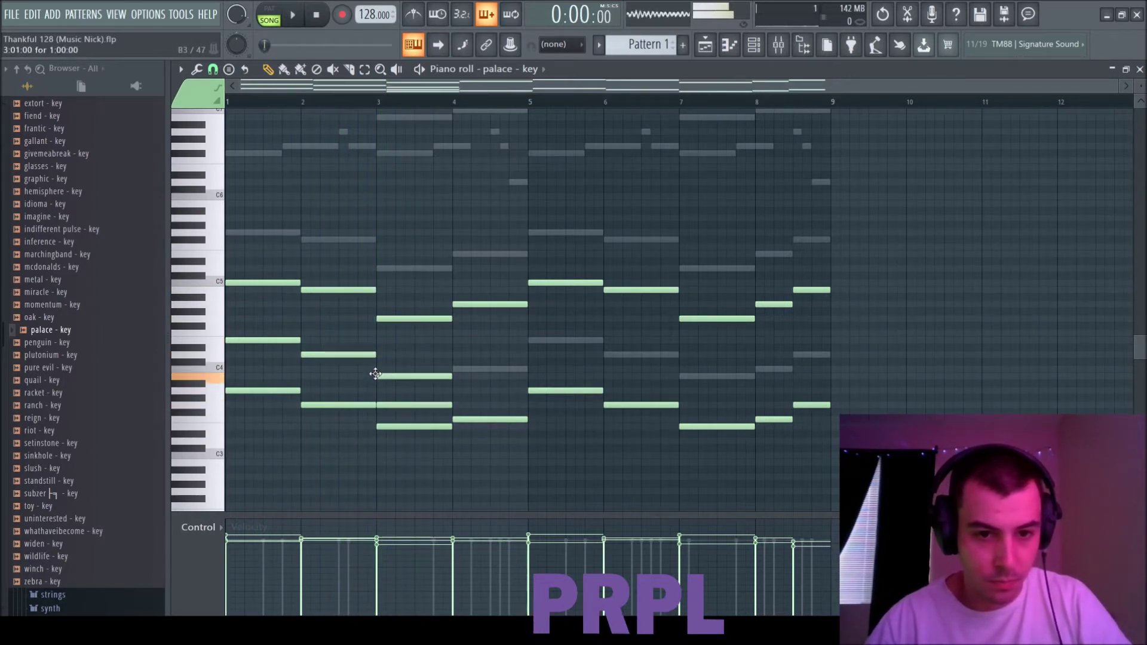
click(454, 368)
Copy the four added inner notes from bars 1 to 4 into bars 5 to 8, and shorten the C4 copy in bar 8.
drag(494, 386, 290, 346)
ctrl+shift+click(267, 340)
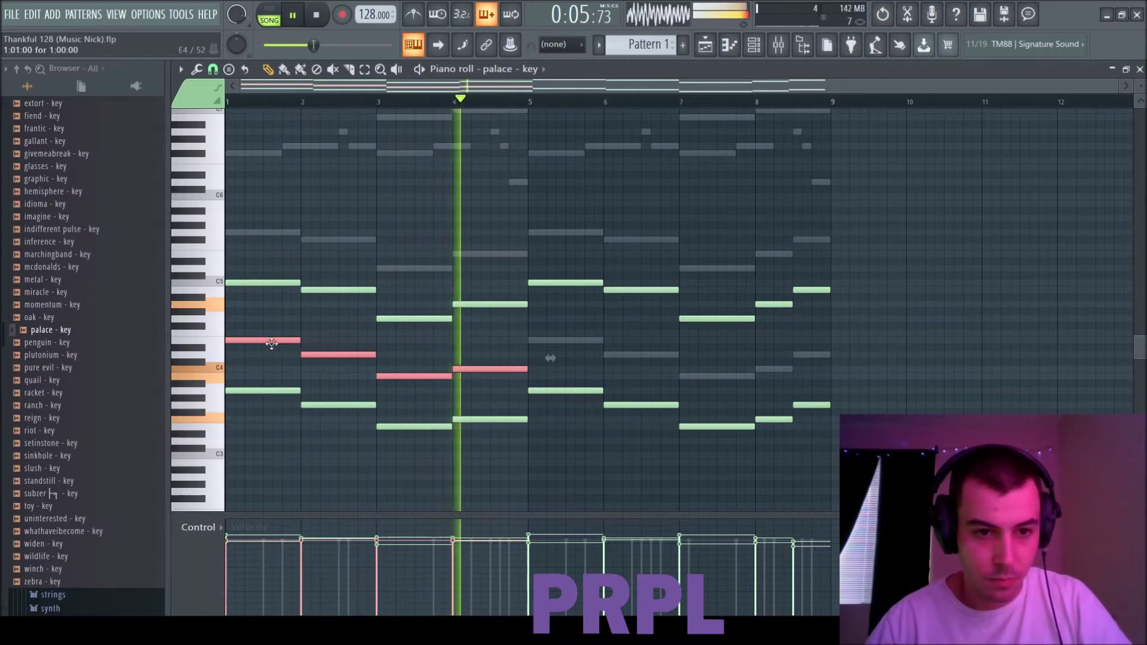
drag(269, 343, 572, 342)
ctrl+click(466, 364)
right_click(476, 368)
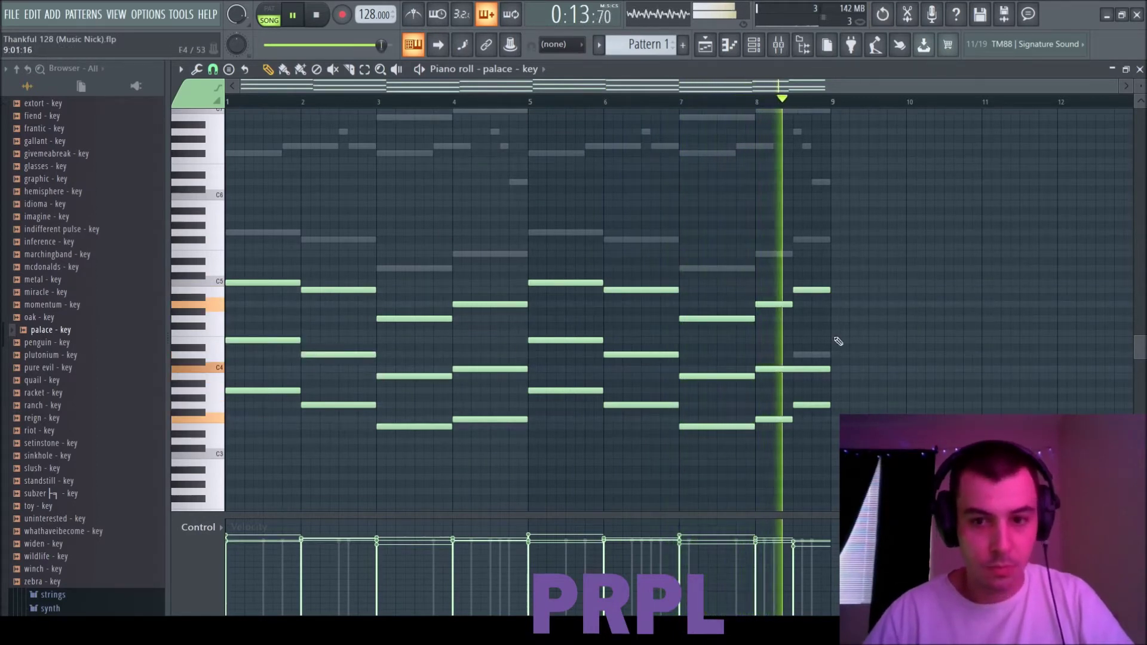
drag(824, 369, 780, 371)
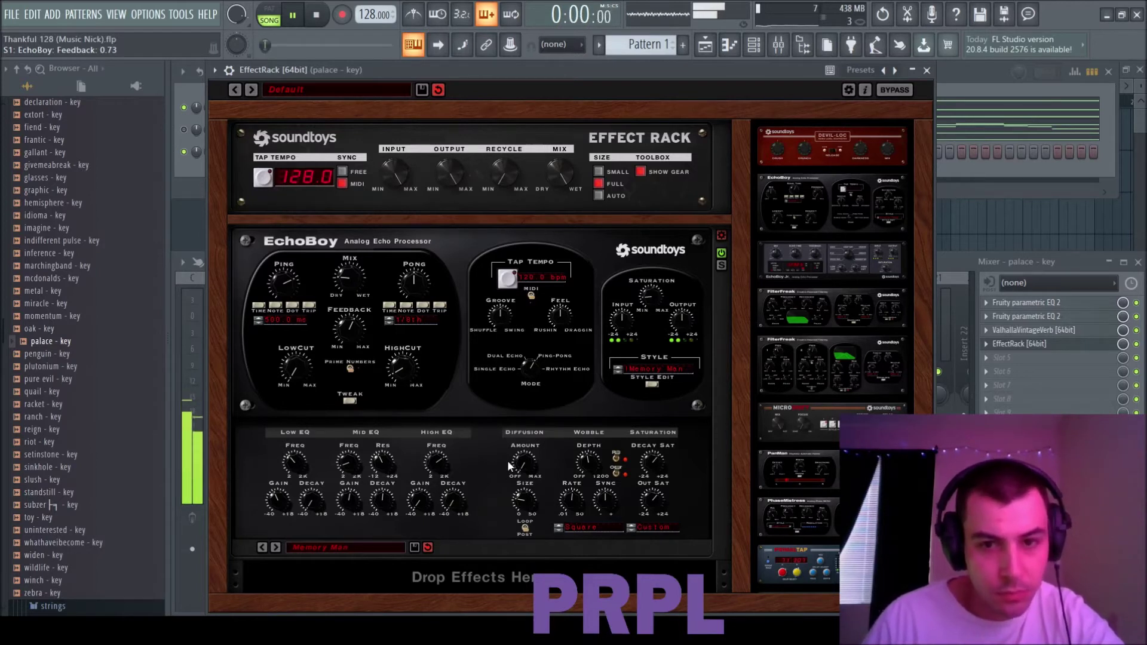
Add MicroShift below EchoBoy in the palace - key effect rack, and set its S1 Imager to rotation 2.5 and asymmetry 9.
click(654, 385)
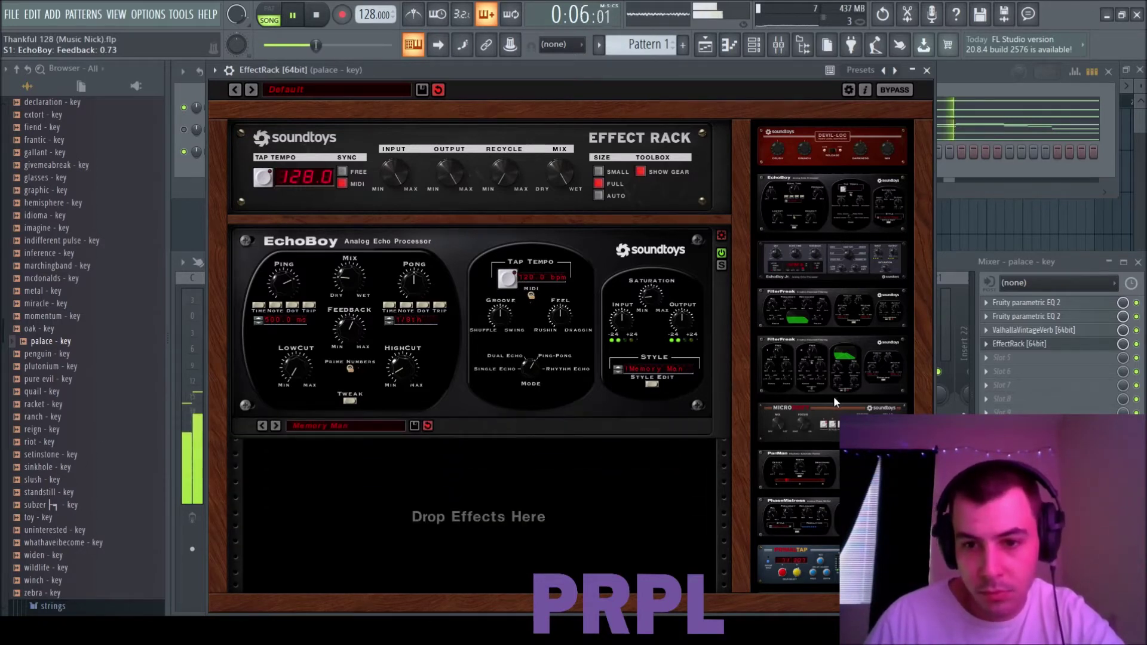
drag(777, 418, 464, 463)
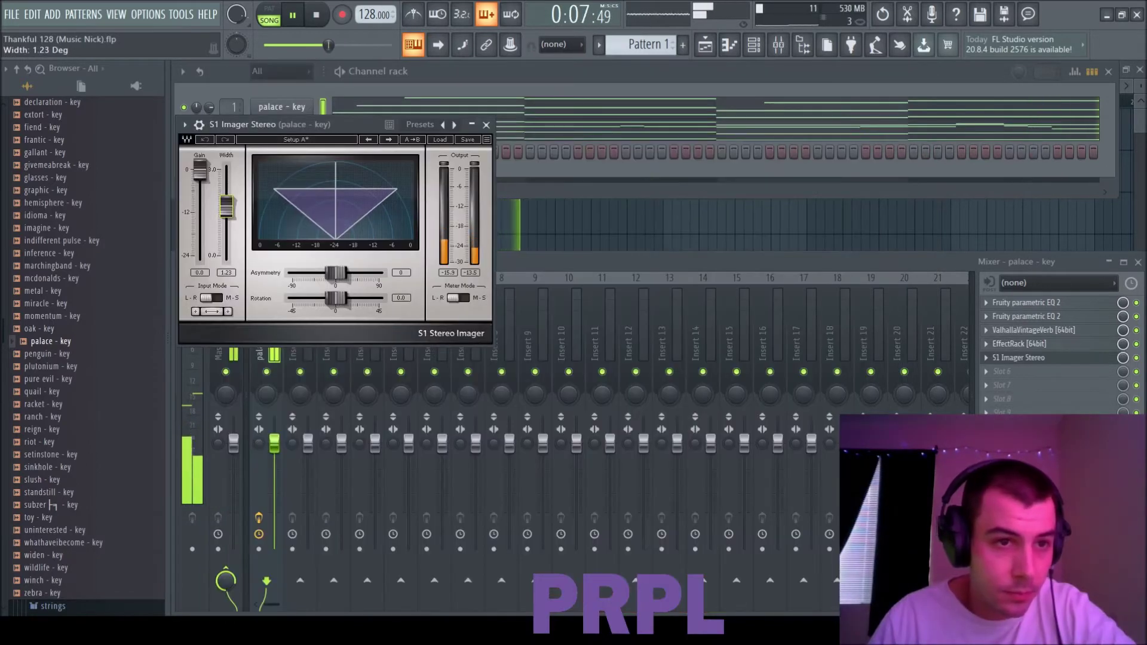
drag(336, 298, 338, 298)
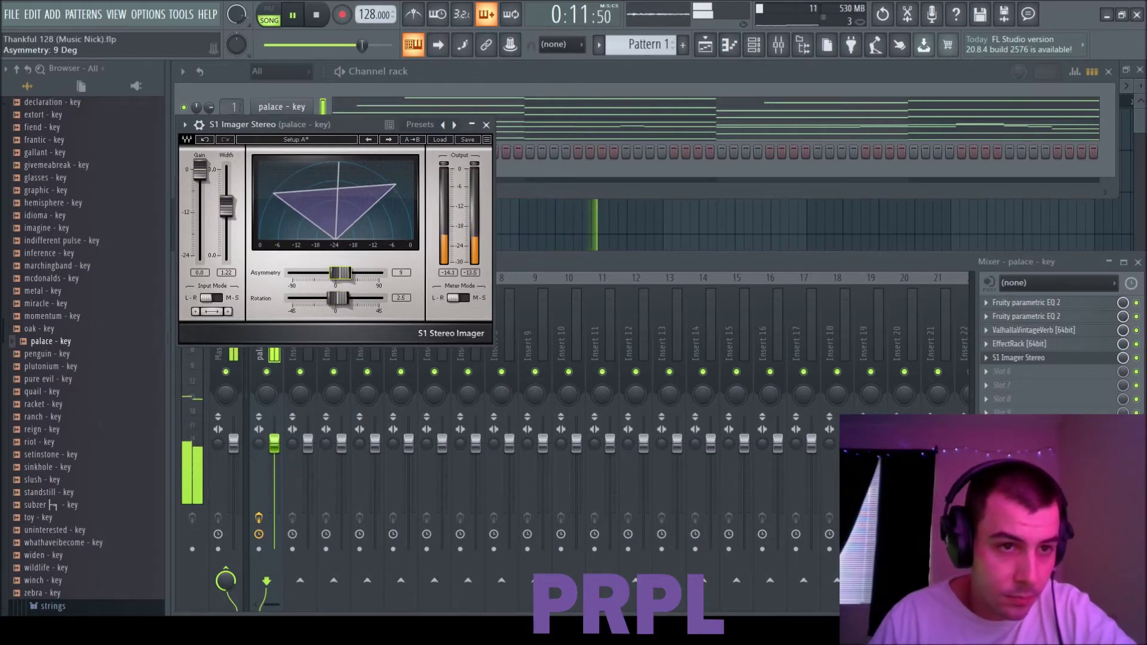
click(486, 125)
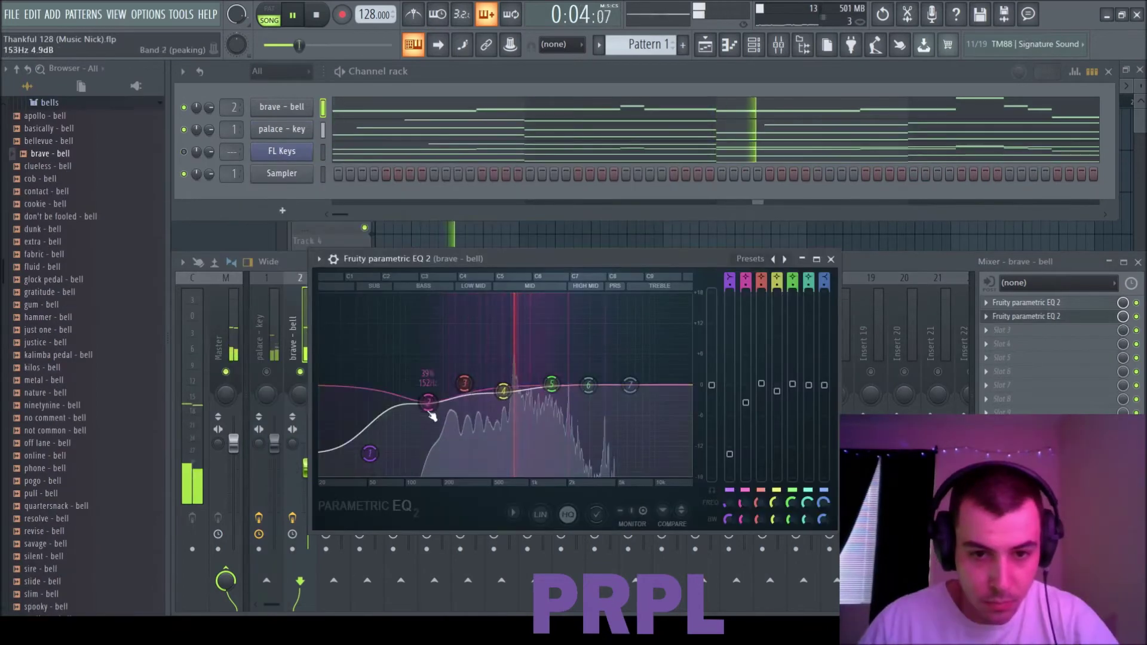
Shape the brave - bell EQ with a stronger low cut, a dip at band 6 and band 7 moved to the top of the treble range.
scroll(591, 474, down, 5)
drag(591, 473, 631, 417)
drag(630, 385, 695, 384)
drag(631, 417, 625, 406)
drag(689, 392, 689, 391)
drag(625, 406, 617, 404)
drag(428, 403, 429, 406)
drag(369, 454, 392, 473)
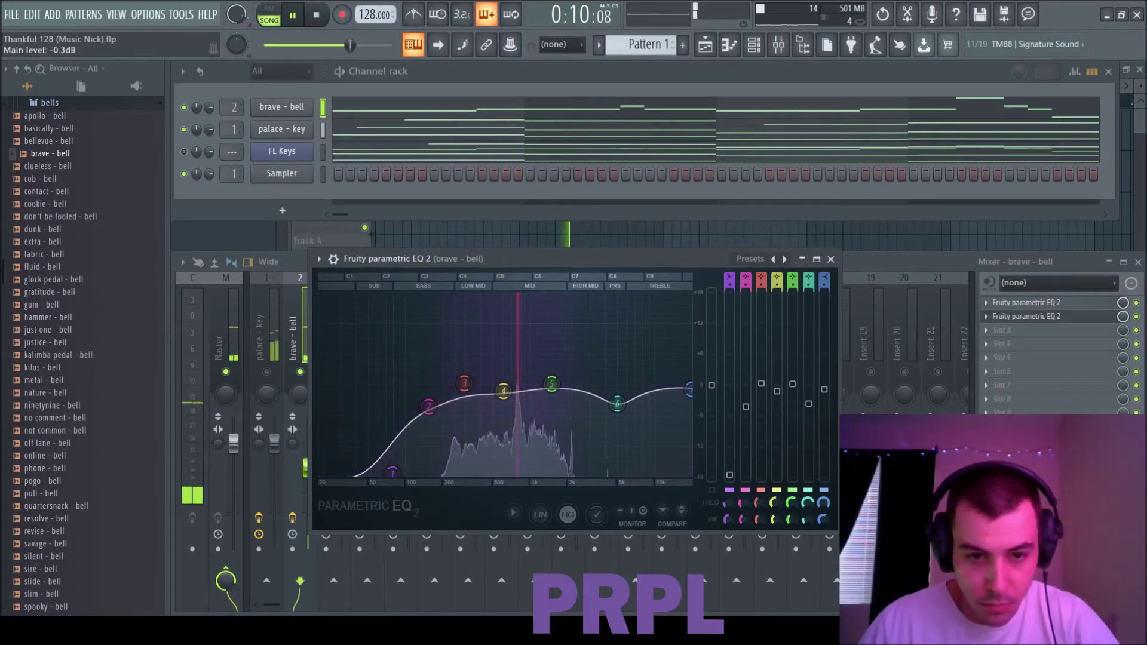
click(831, 259)
Unsolo the brave - bell mixer track and open its first Fruity parametric EQ 2.
right_click(301, 374)
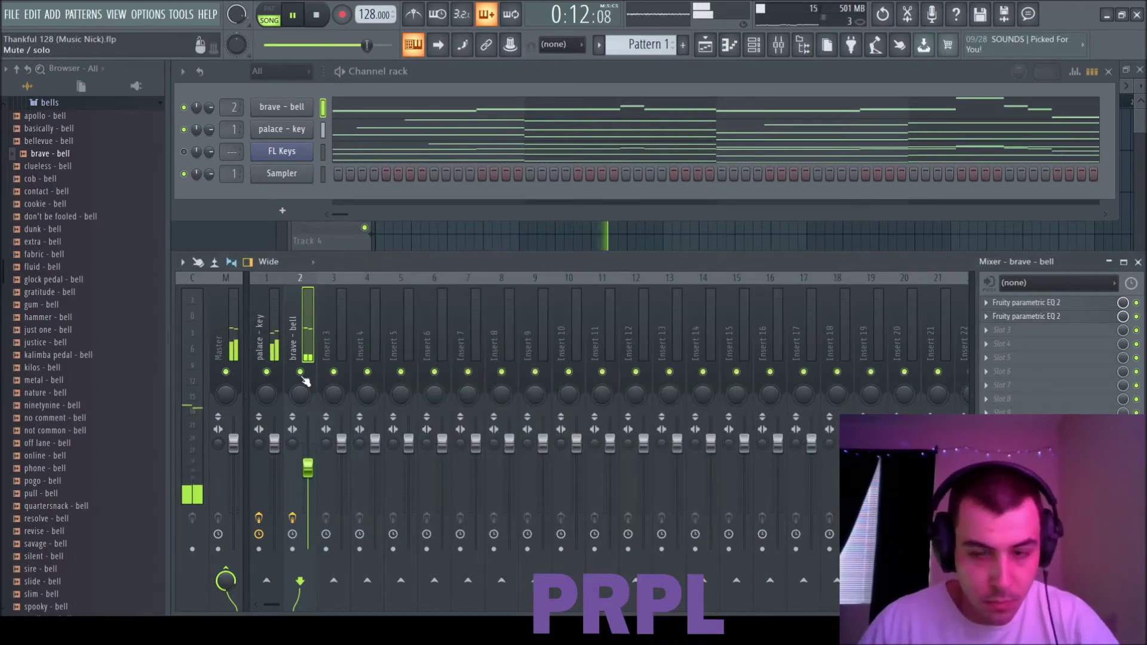
click(1059, 303)
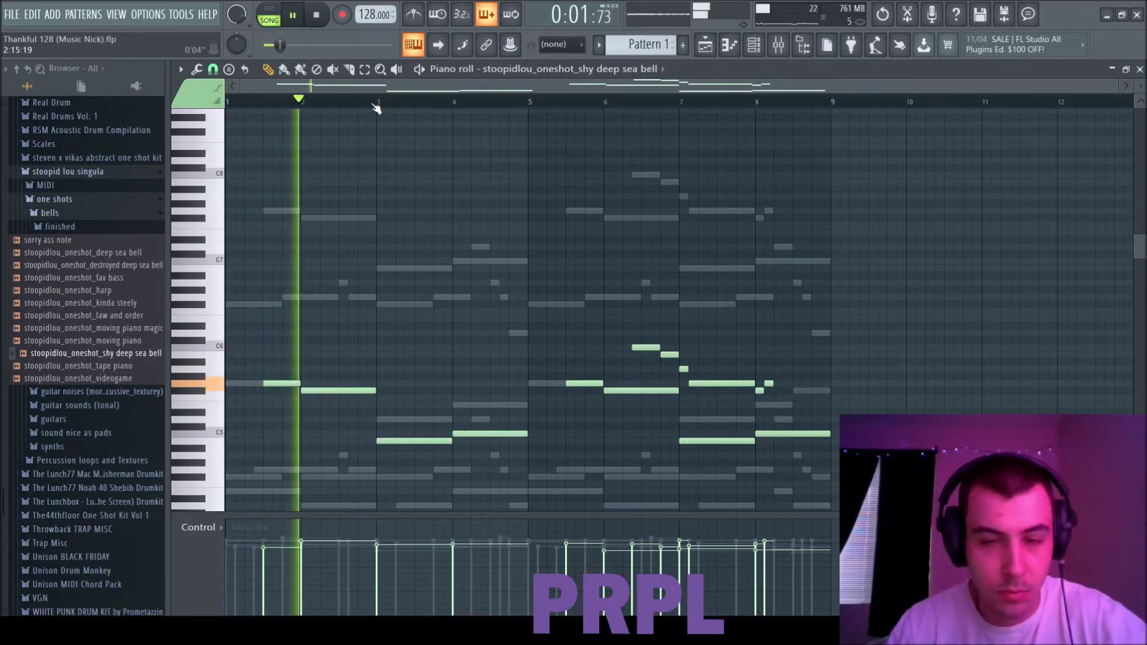
Lower the shy deep sea bell's mixer volume and set its ValhallaVintageVerb to 35.7% mix, 2.31 s decay, 11610 Hz high cut and about 180 Hz low cut.
click(1139, 69)
drag(344, 441, 342, 476)
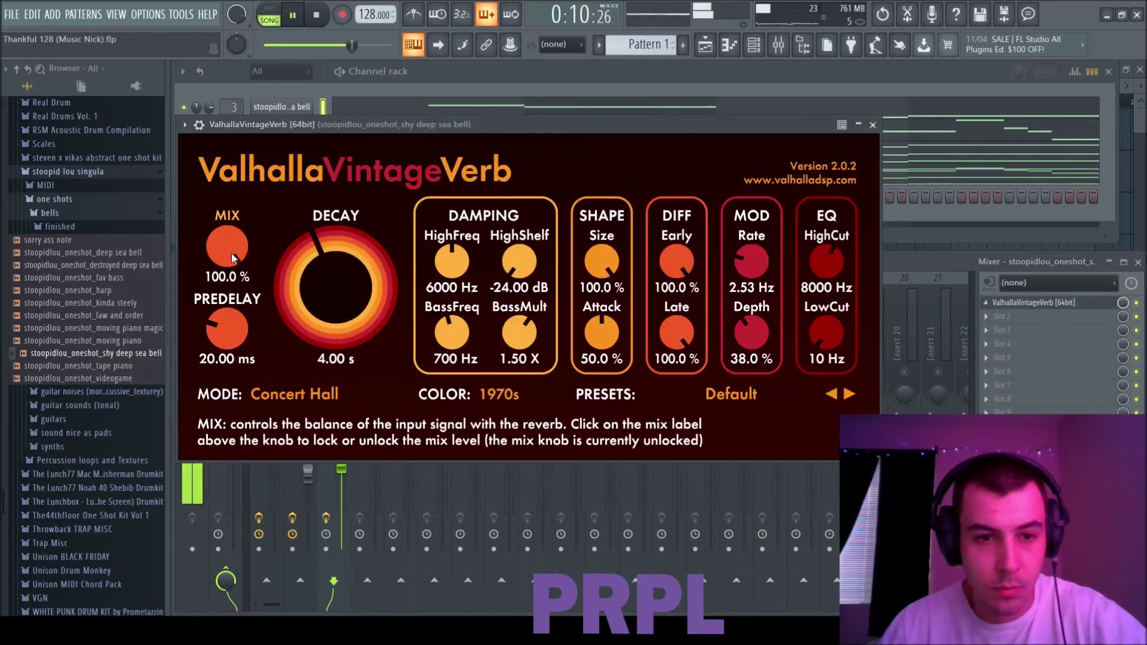
drag(227, 252, 231, 402)
drag(312, 307, 314, 387)
drag(228, 262, 230, 284)
drag(332, 282, 334, 305)
drag(836, 266, 836, 254)
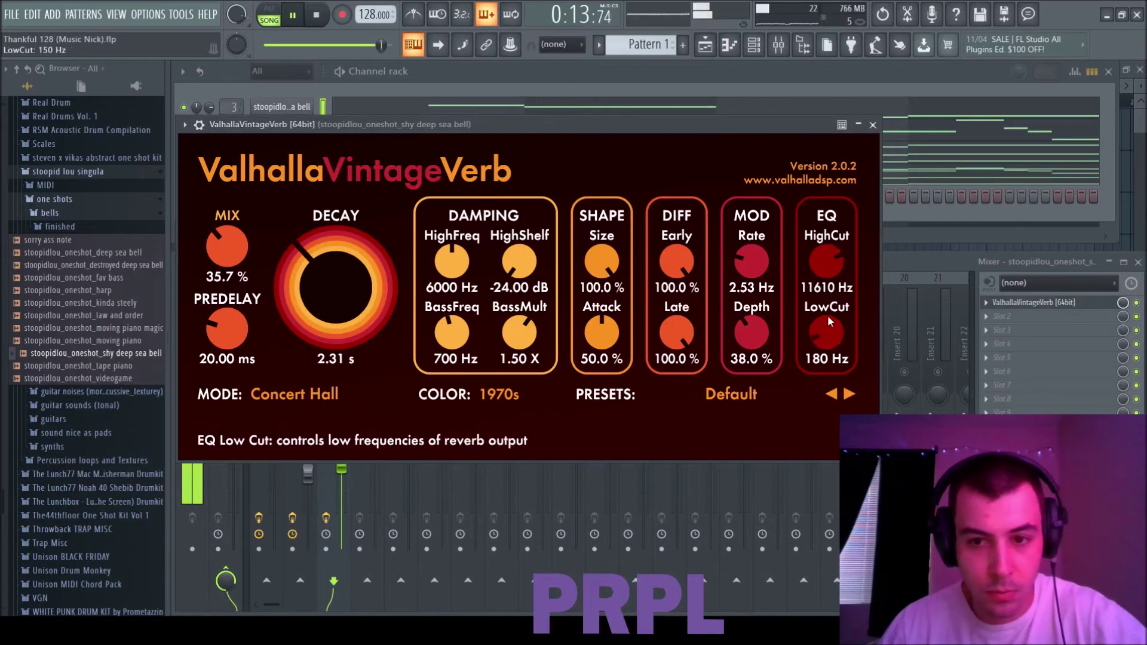
drag(828, 322, 829, 319)
click(873, 125)
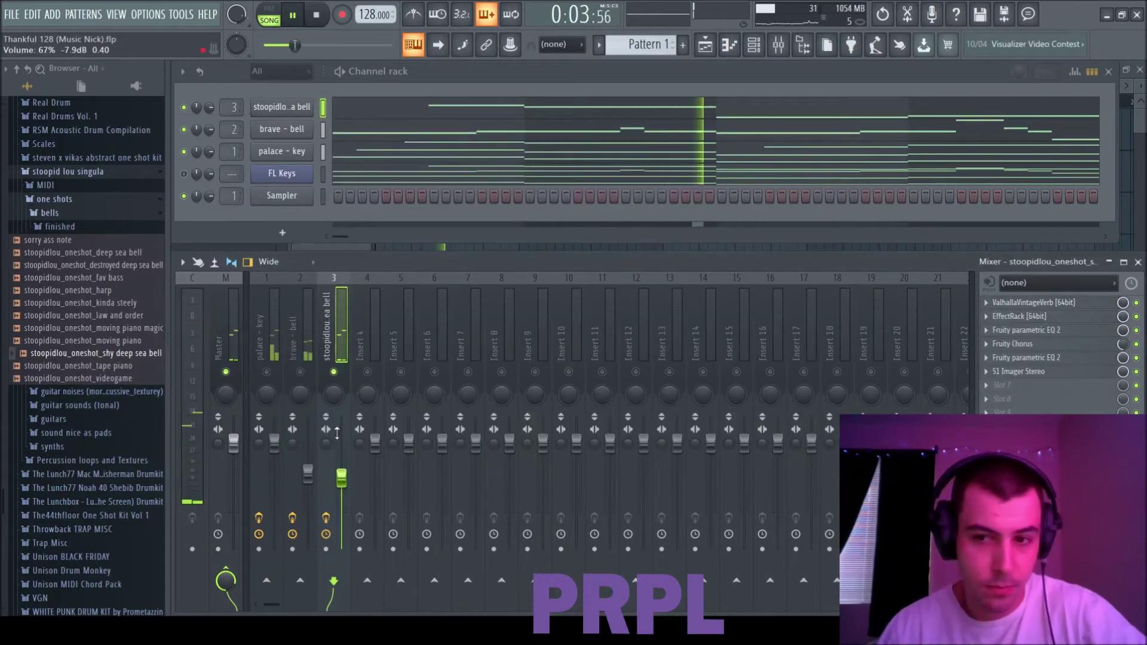
Unsolo the shy deep sea bell track, lower the brave - bell volume and raise the deep sea bell slightly to balance them.
right_click(334, 374)
drag(316, 469, 310, 477)
drag(341, 479, 341, 472)
drag(309, 477, 309, 481)
drag(341, 472, 341, 474)
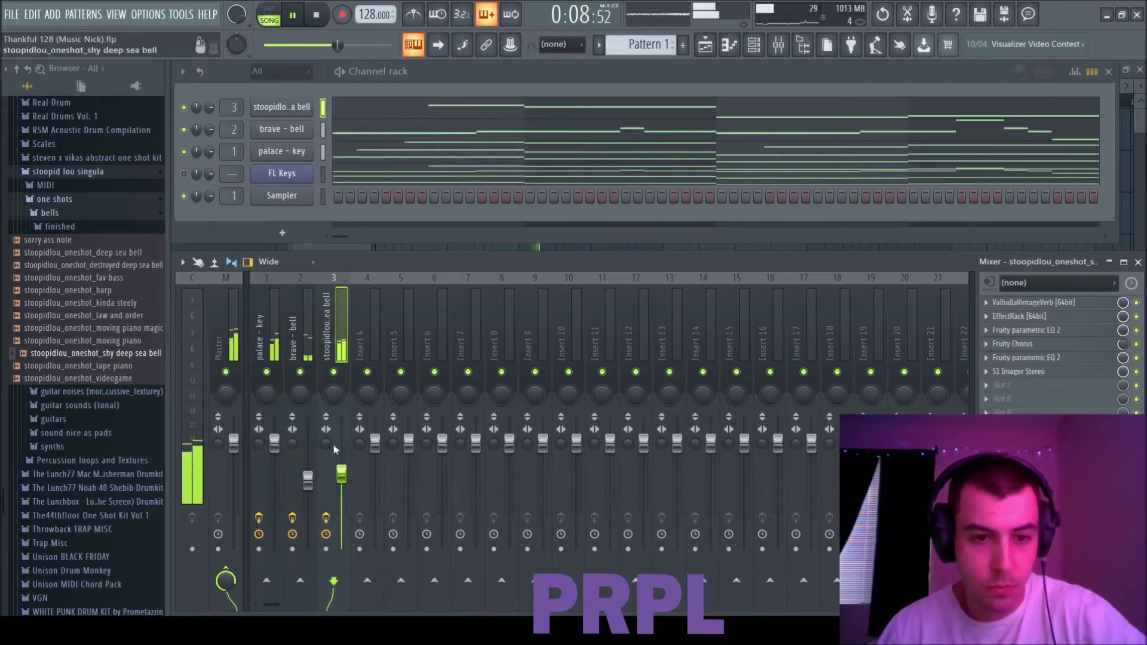
Set the shy deep sea bell's S1 Imager to width 1.50, asymmetry 11 and rotation 5.0.
click(1034, 375)
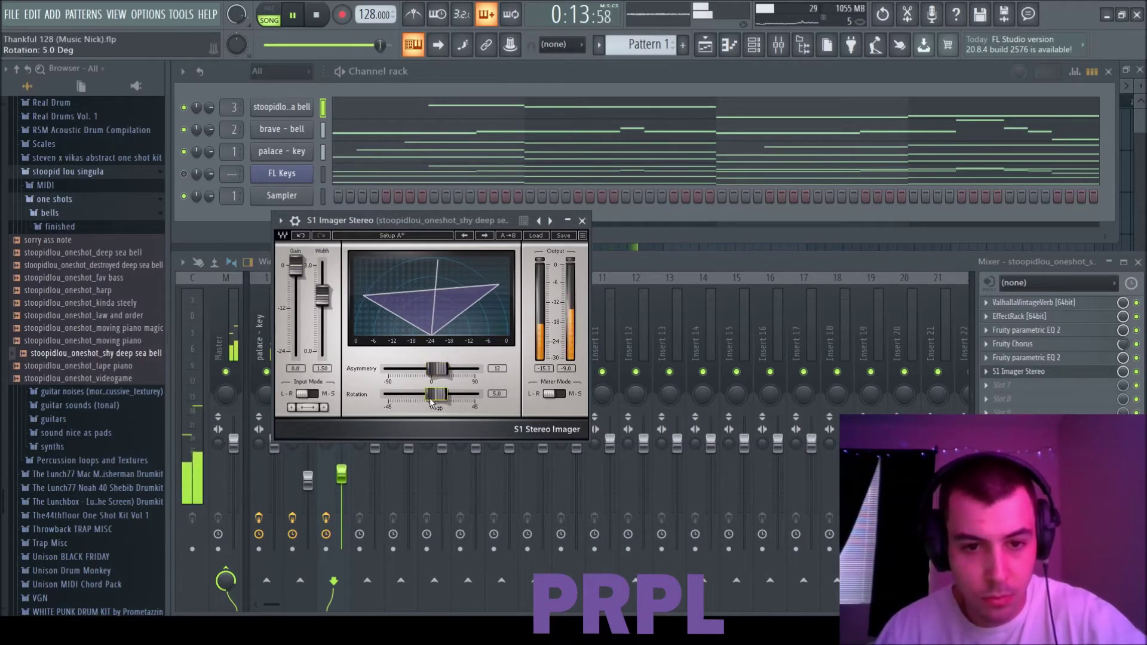
click(582, 220)
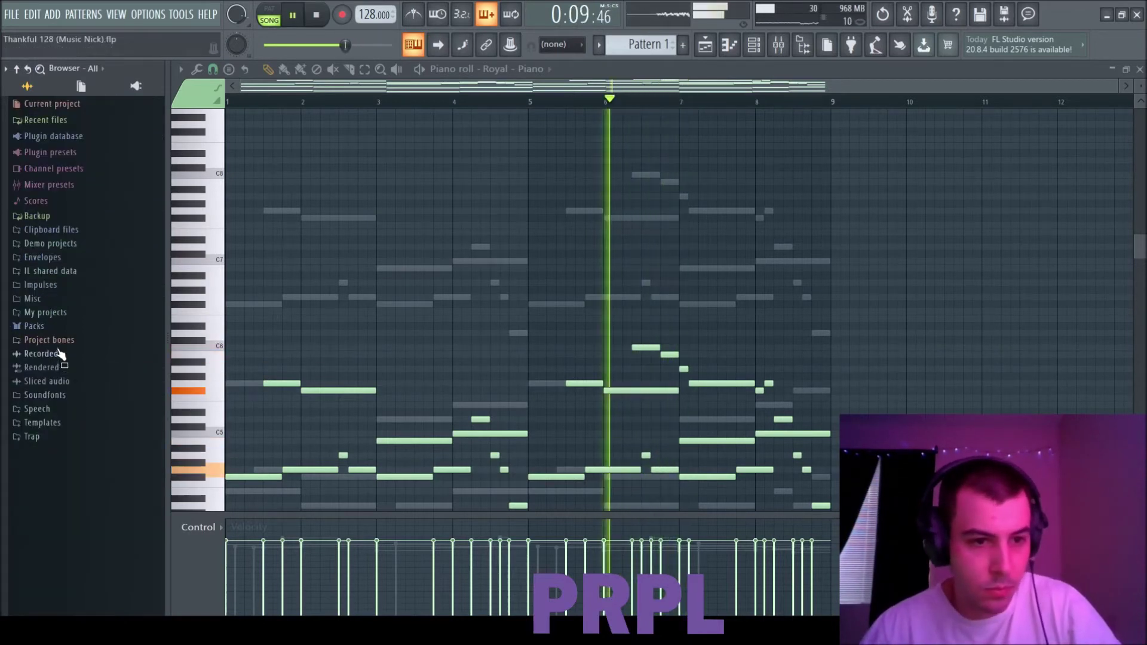
Expand the Packs folder in the browser.
click(34, 326)
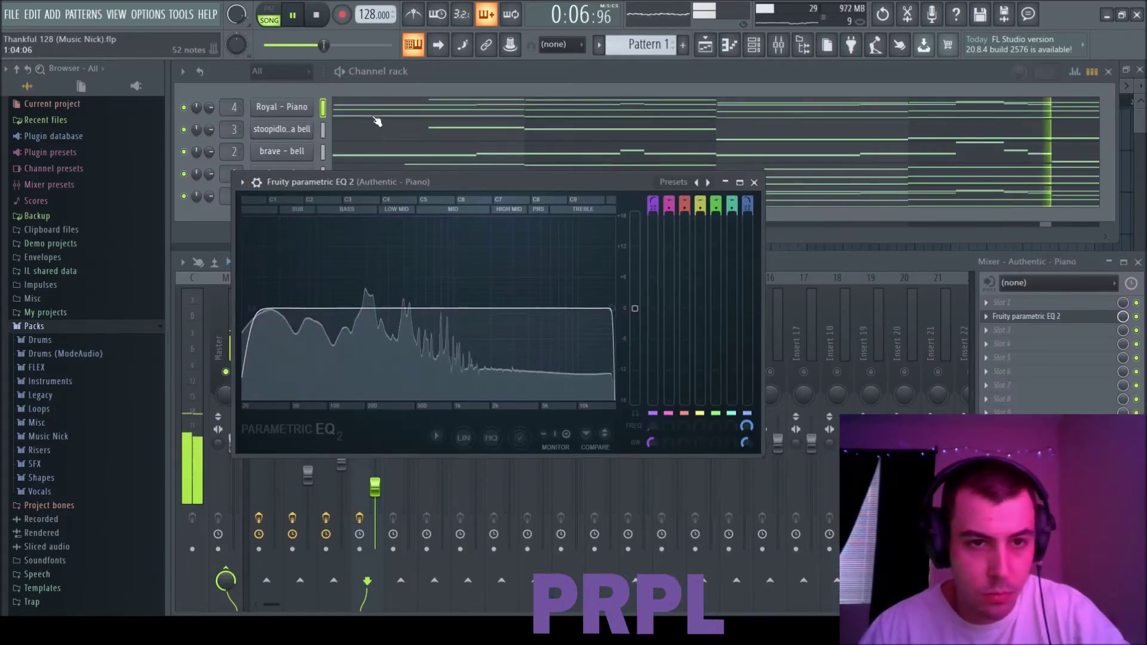
Try the Royal - Piano notes an octave higher, and lower them back by an octave.
click(375, 113)
scroll(942, 287, up, 3)
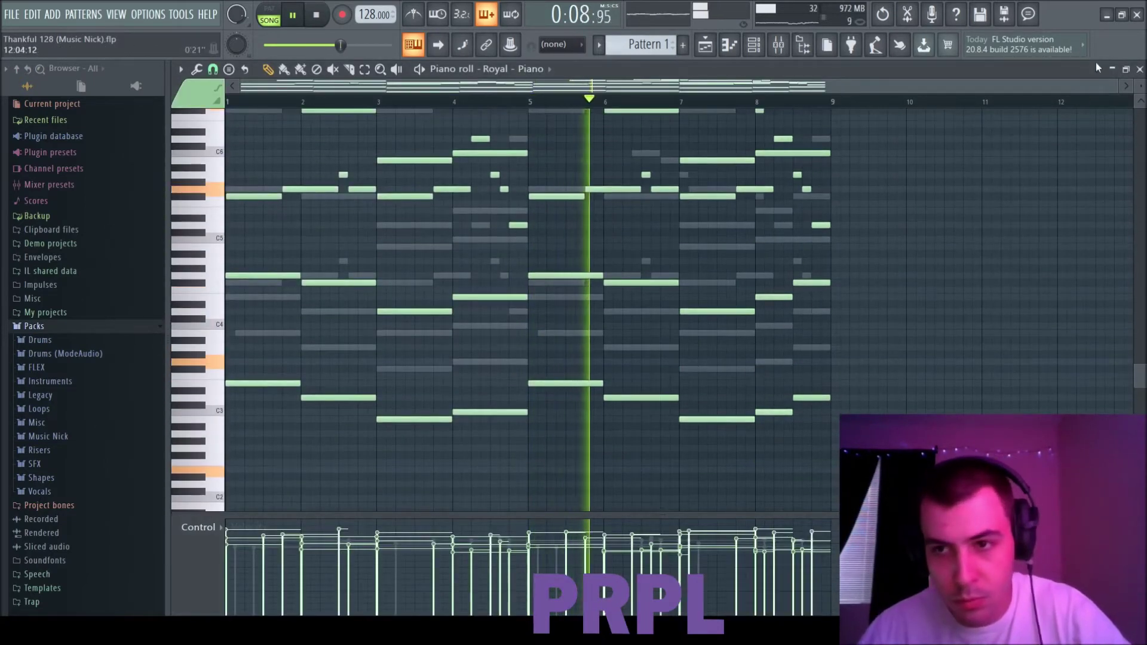
click(1139, 70)
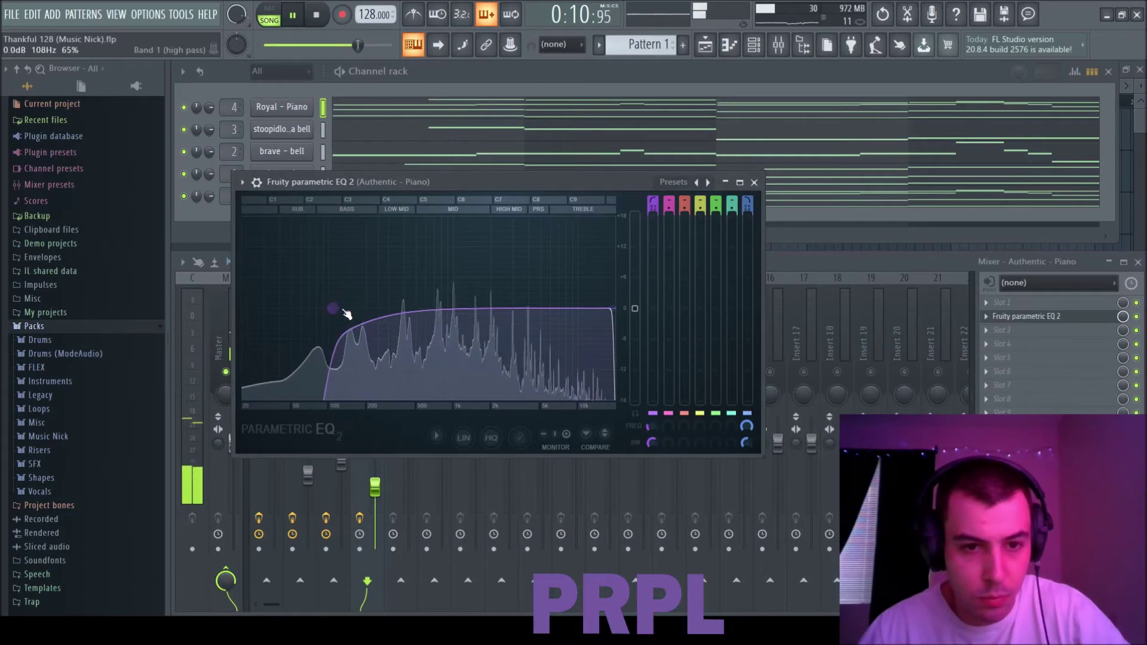
click(432, 117)
key(ctrl+Down)
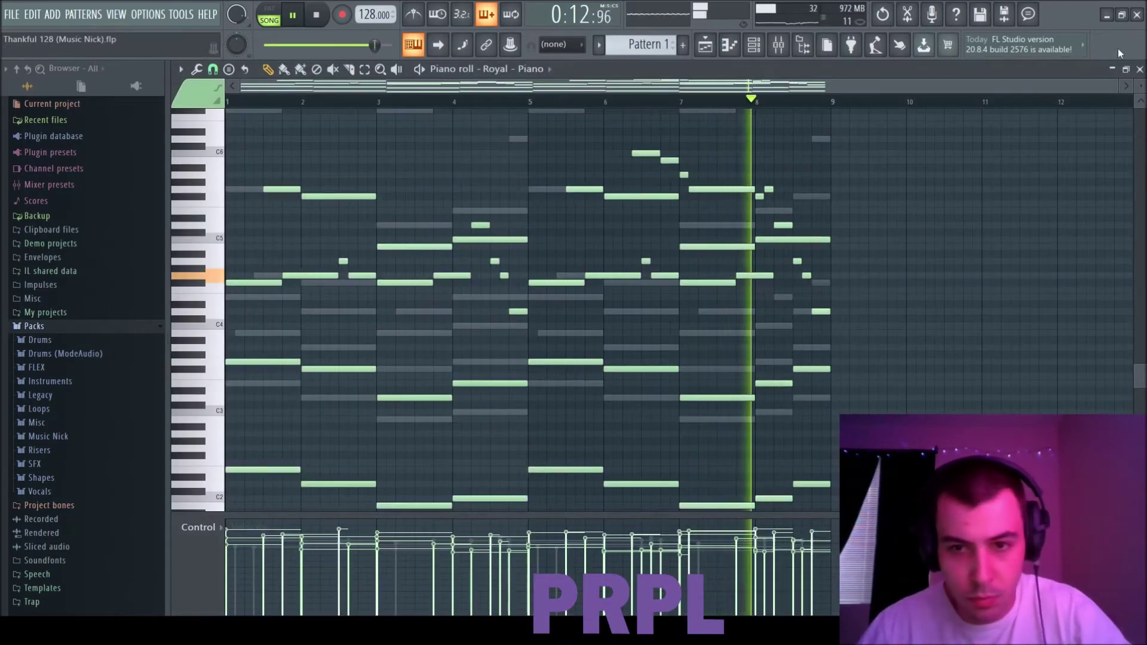
click(1140, 70)
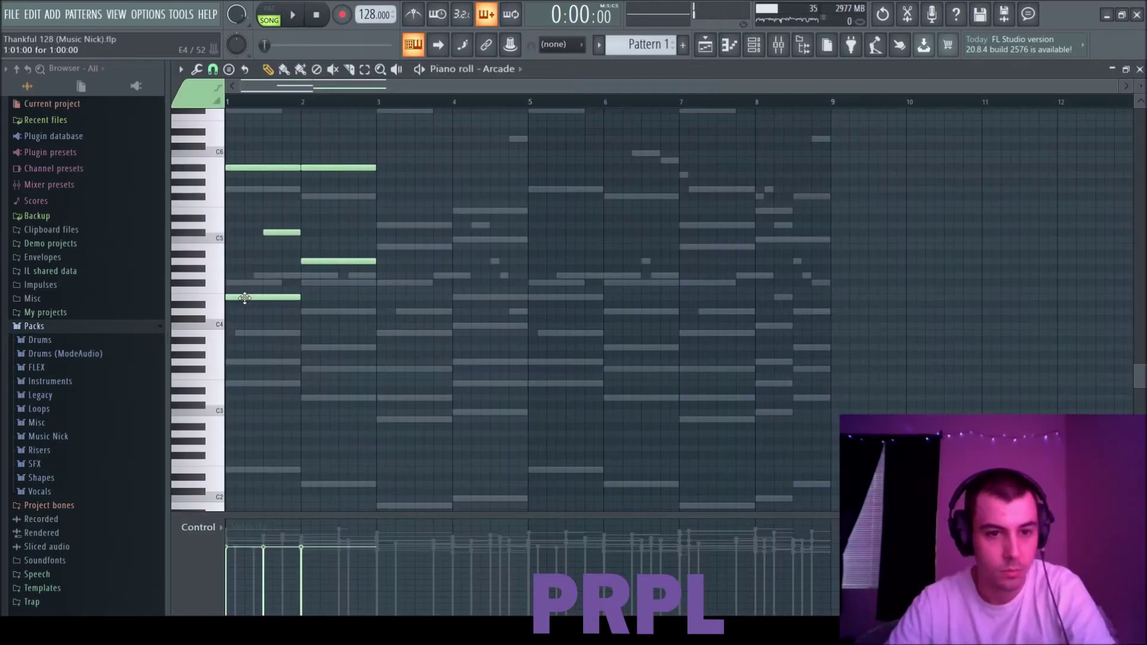
Play back the Arcade notes in bars 1 and 2.
key(space)
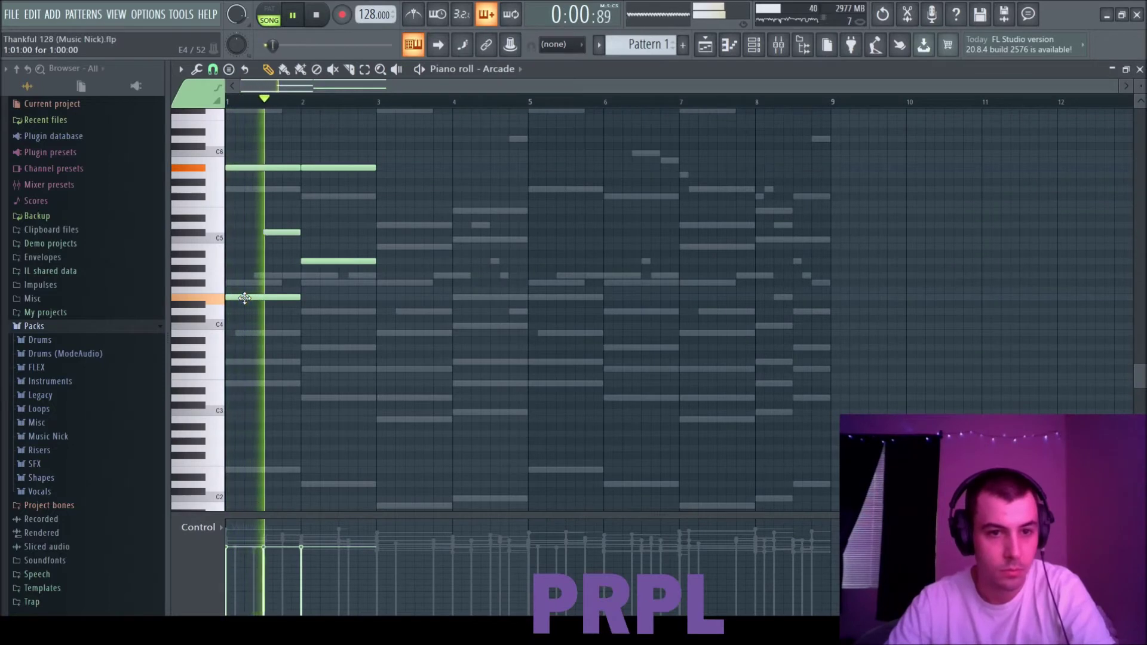
Try the Arcade's bar 1 with its E4 note raised to D5 and its A#5 note removed.
key(space)
drag(244, 298, 239, 249)
key(space)
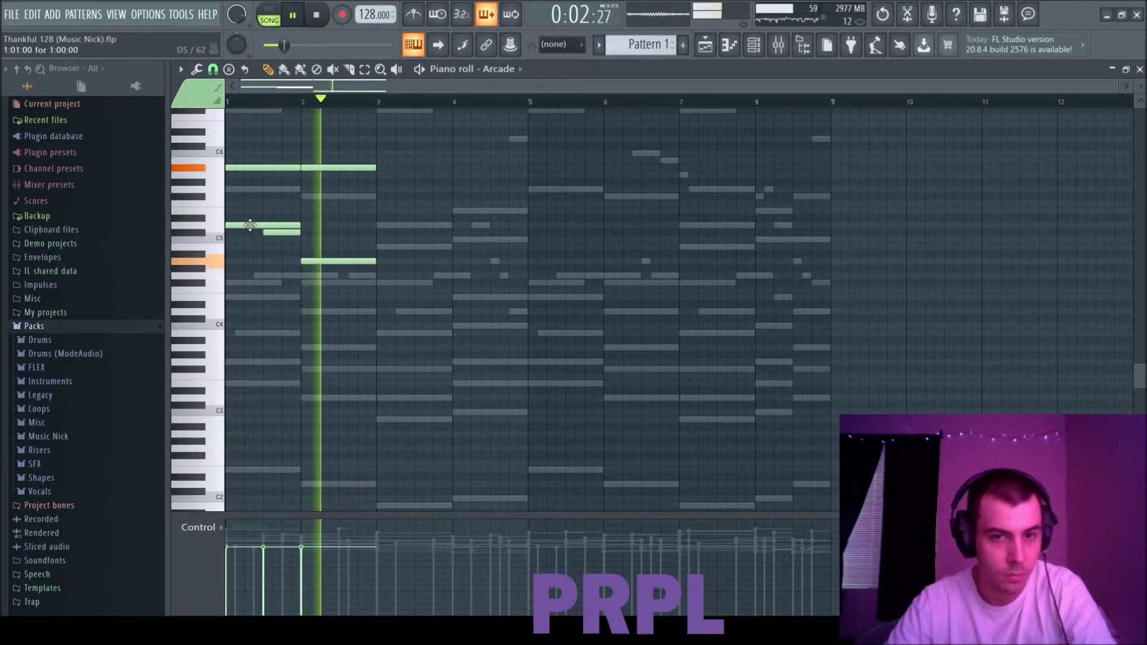
key(space)
key(space)
right_click(264, 169)
key(space)
key(space)
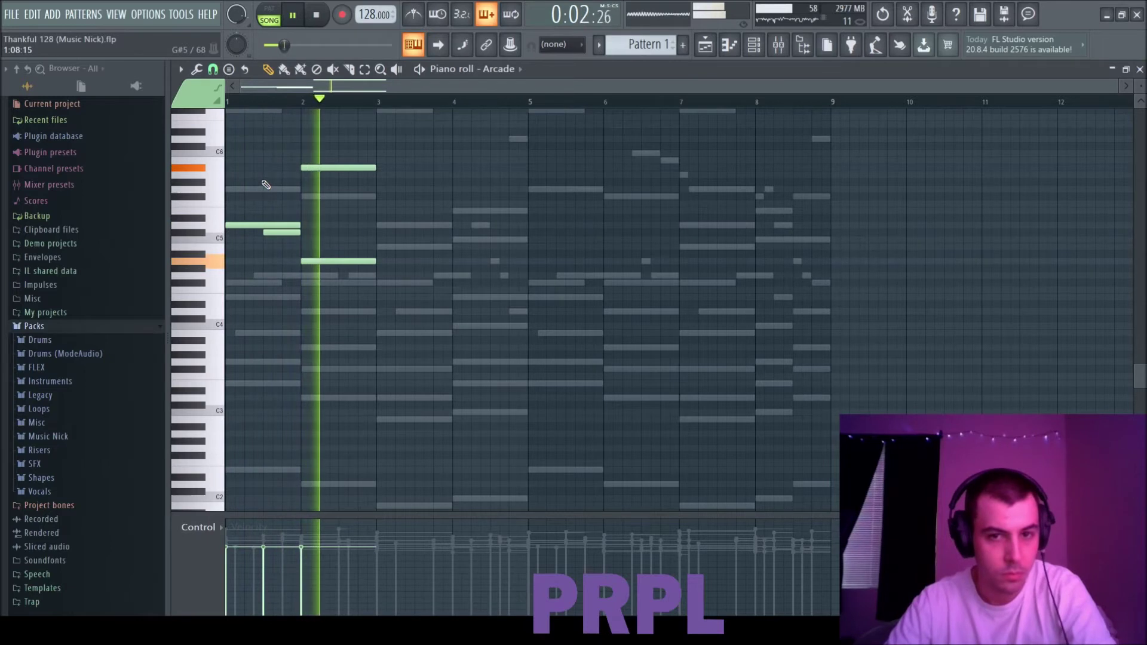
key(space)
key(space)
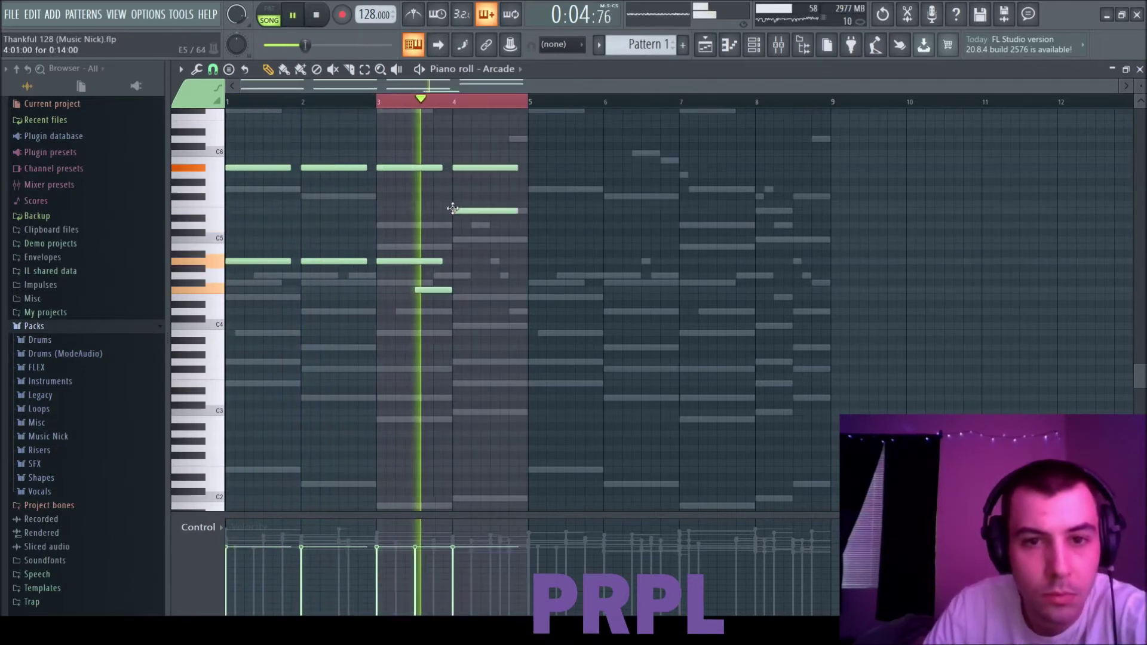
Try bar 4 of the Arcade with only a full-bar E5 note, and delete that note.
drag(471, 168, 527, 212)
key(space)
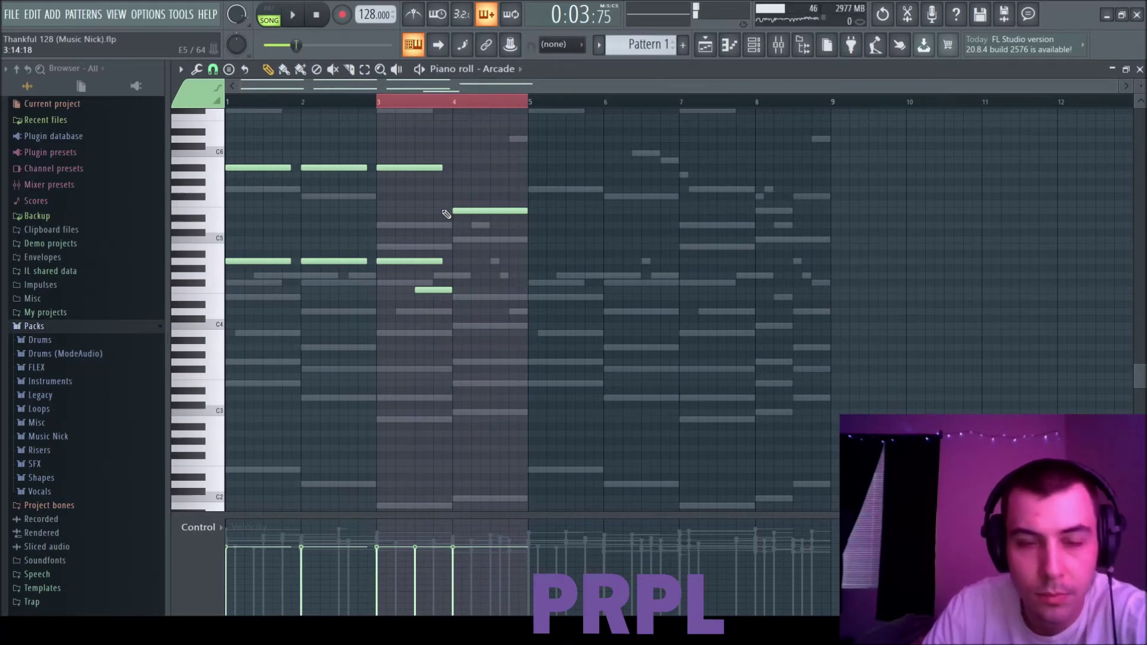
key(space)
right_click(460, 211)
Duplicate the Arcade notes of bar 3 into bar 4.
key(space)
key(space)
drag(379, 101, 449, 102)
key(ctrl+b)
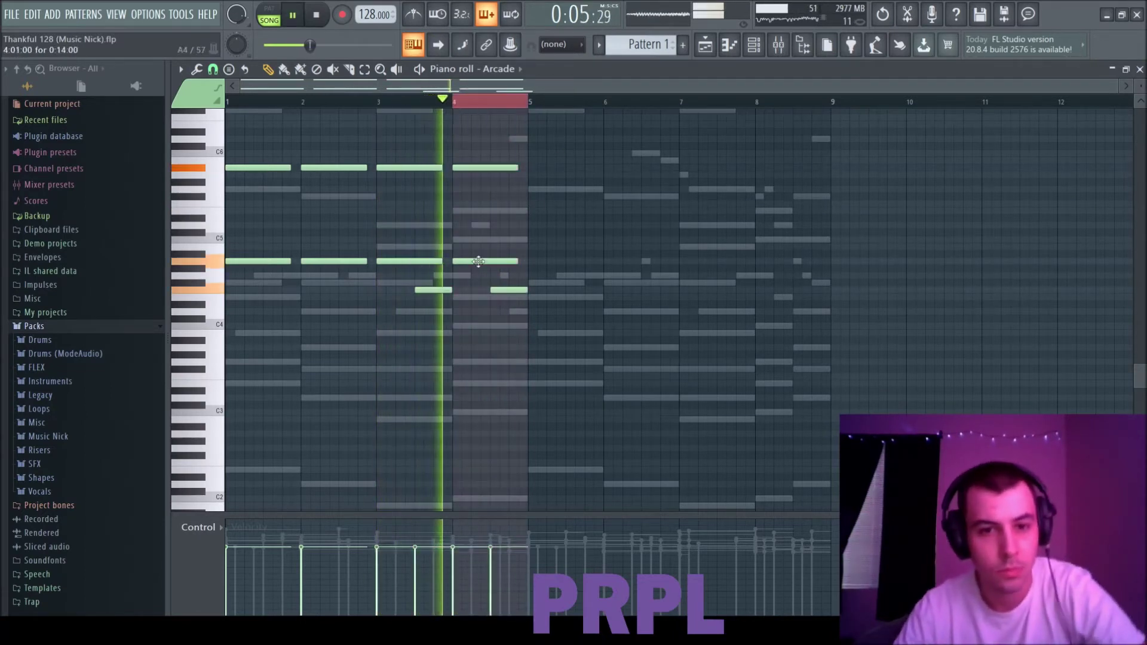
Delete the half-bar F4 note in bar 4 and add a full-bar E5 note there.
key(space)
key(space)
right_click(507, 290)
click(455, 210)
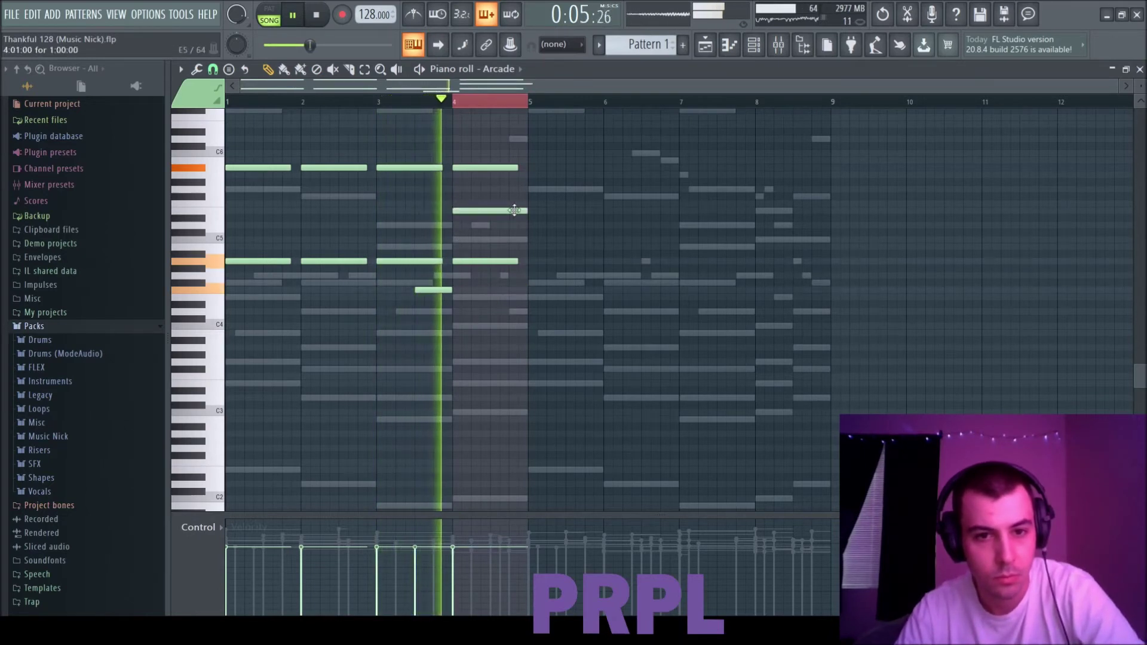
Raise bar 4's E5 note to F5 and delete the A4 note in the same bar.
key(space)
drag(514, 211, 515, 203)
key(space)
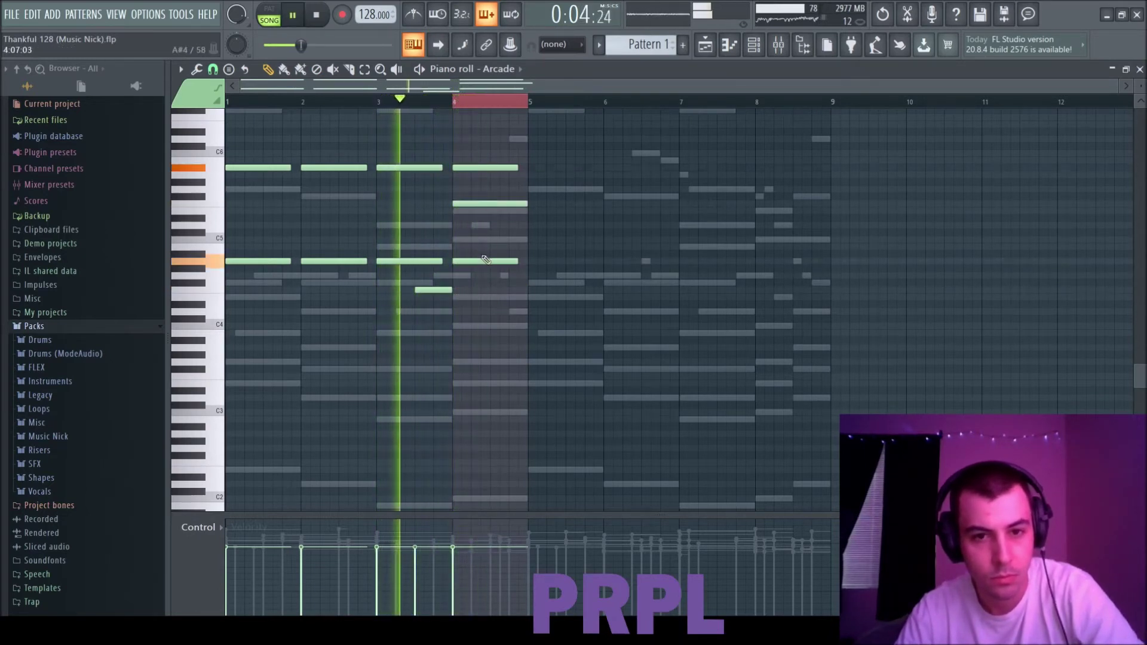
right_click(487, 261)
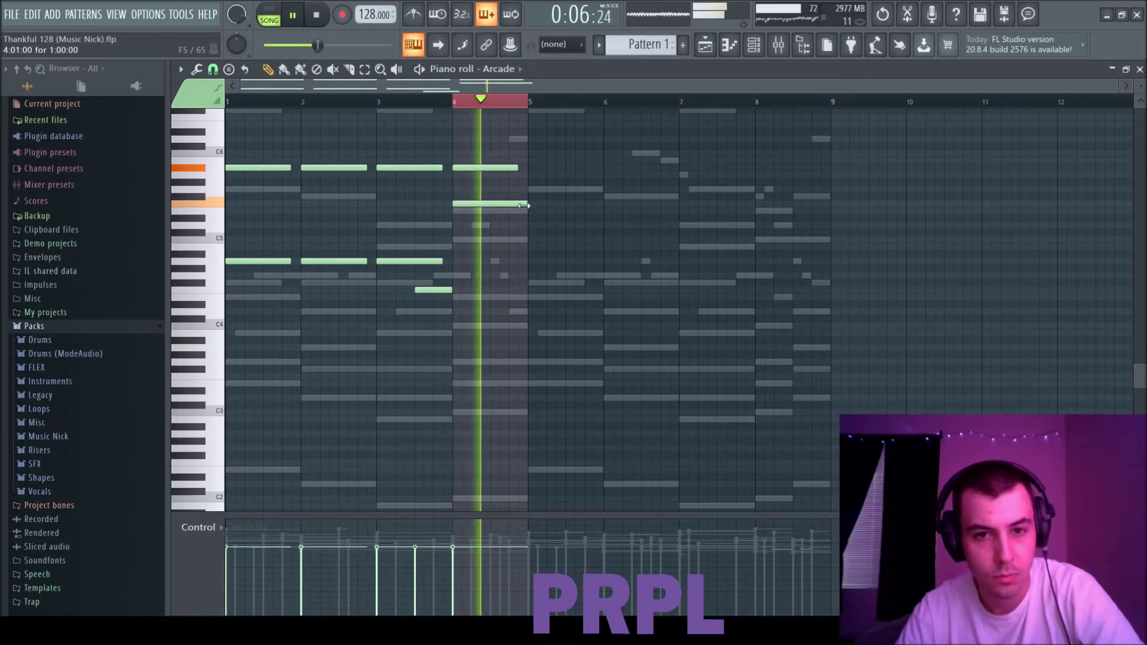
Try bar 4's F5 note at G5, and raise it to B5.
key(space)
drag(511, 203, 511, 183)
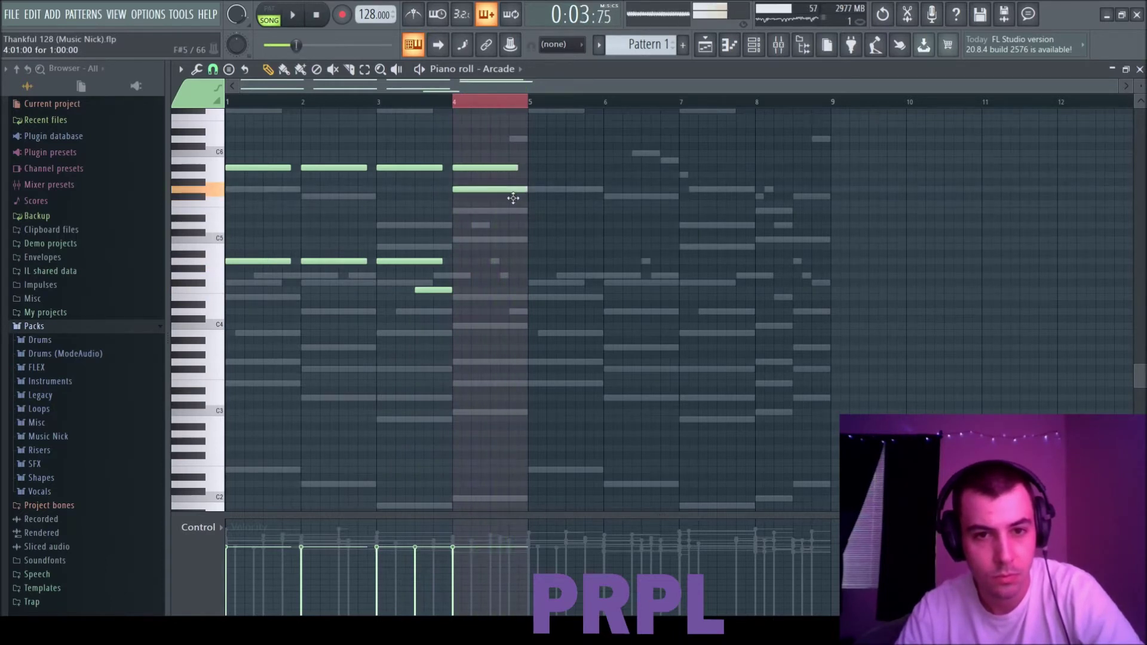
key(space)
drag(510, 188, 513, 159)
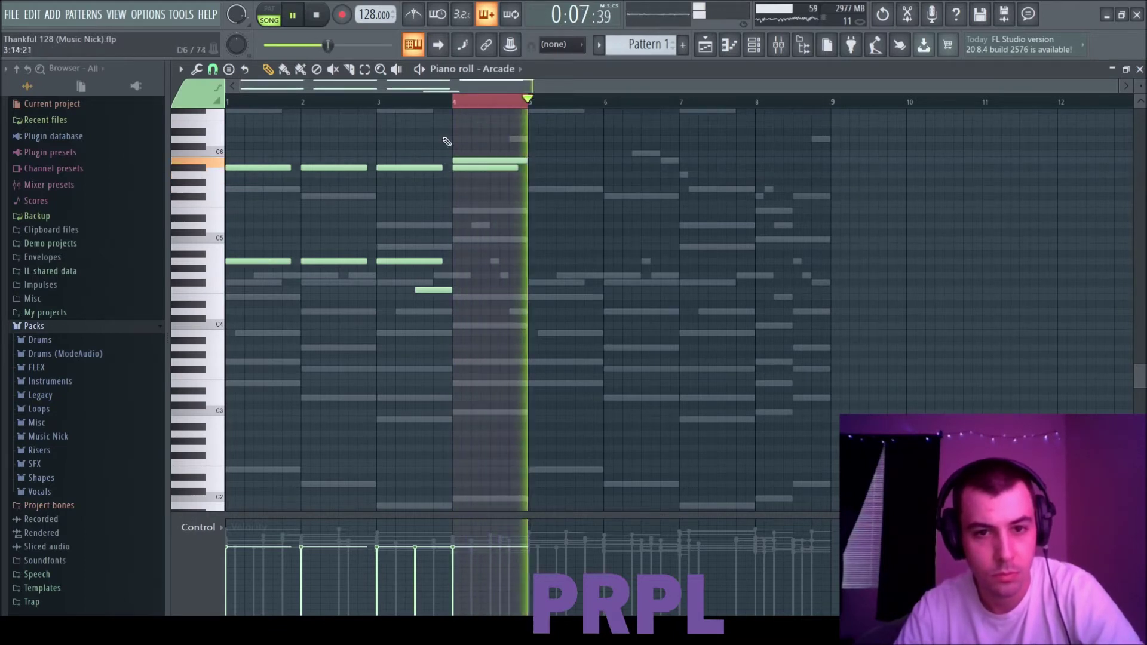
Duplicate the Arcade notes of bars 1 to 4 into bars 5 to 8, and shorten the B5 notes to match the A#5 notes.
key(ctrl+a)
key(ctrl+b)
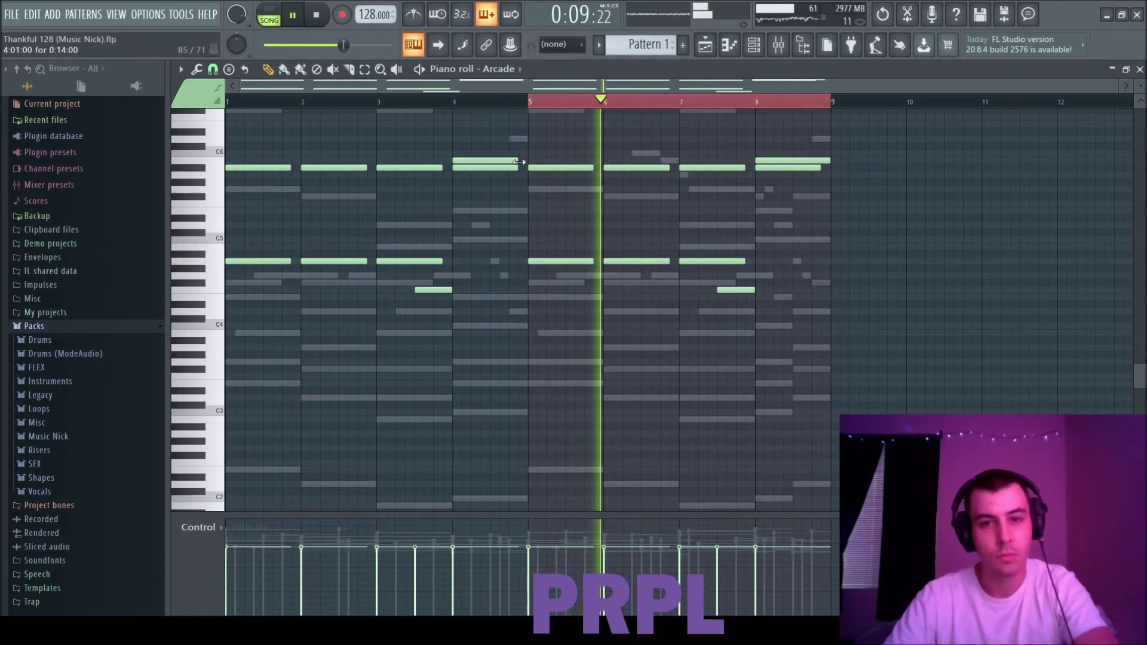
drag(829, 161, 819, 161)
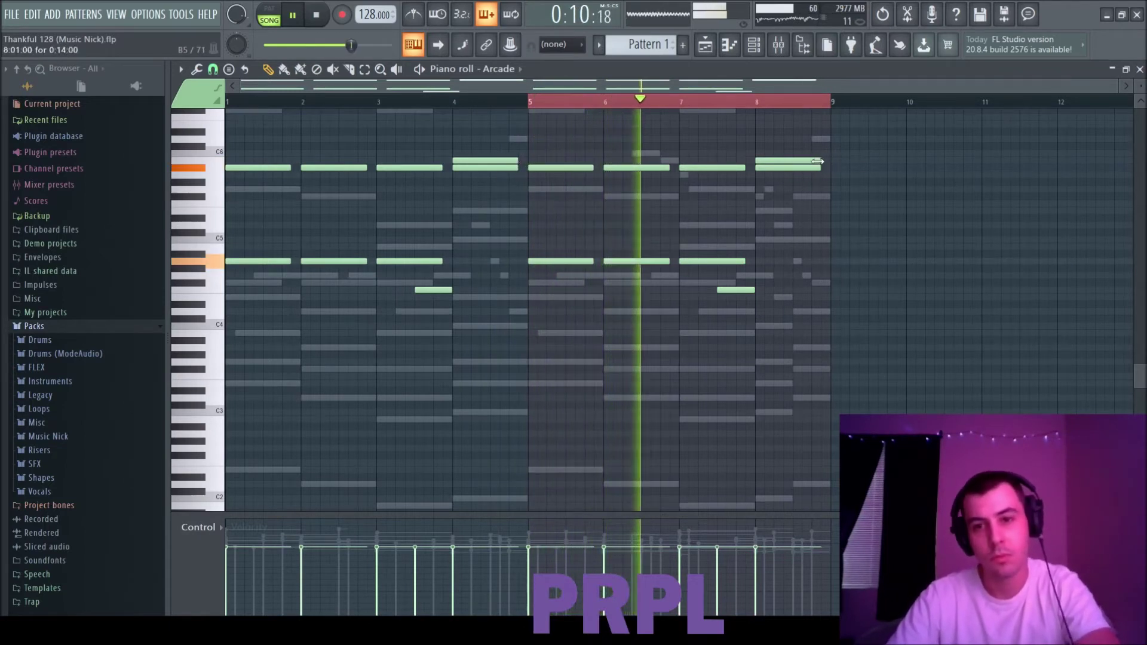
click(1140, 70)
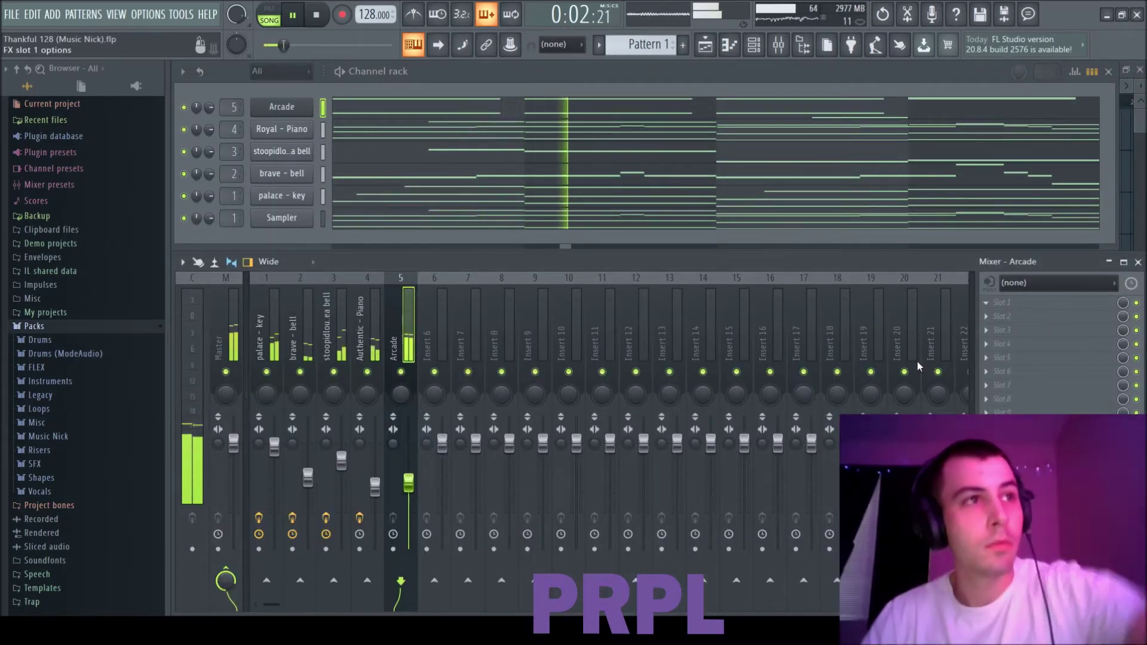
Add the Wider and Drip effects to the Arcade mixer track, with Drip on its APEX preset.
click(878, 114)
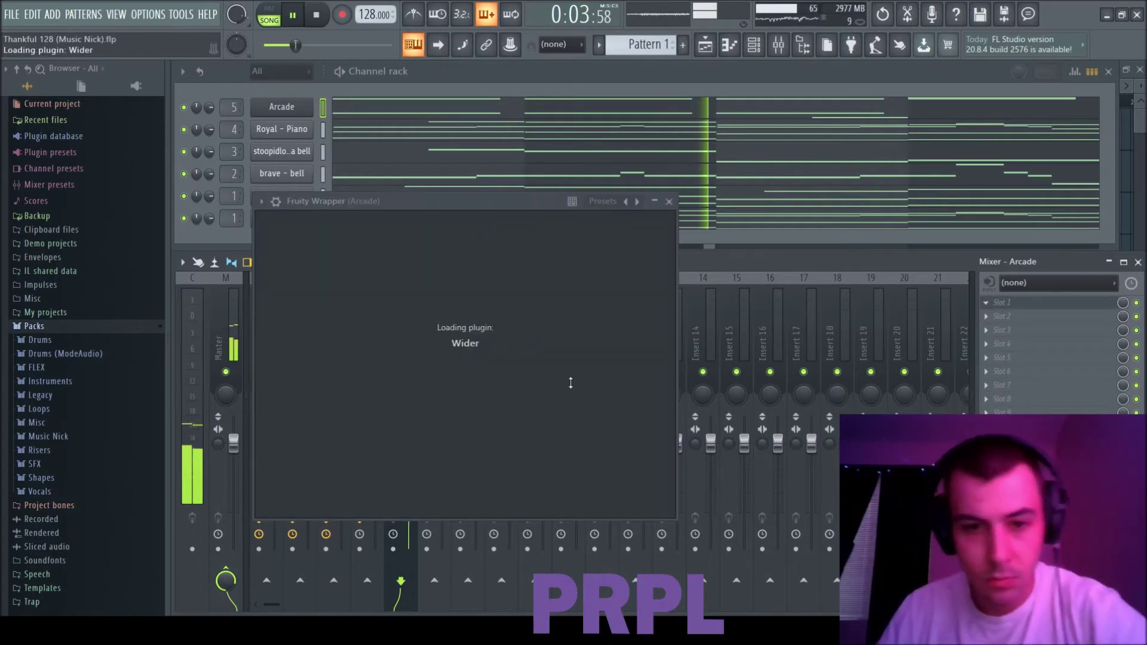
click(730, 198)
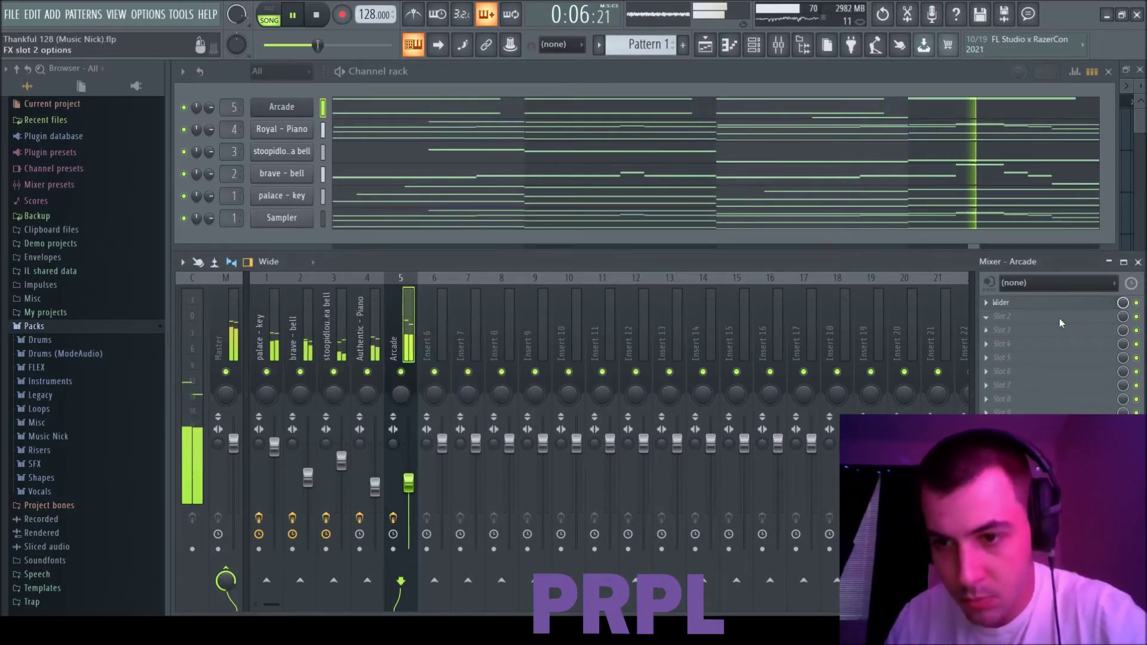
click(462, 302)
click(434, 277)
click(367, 353)
drag(420, 221, 320, 70)
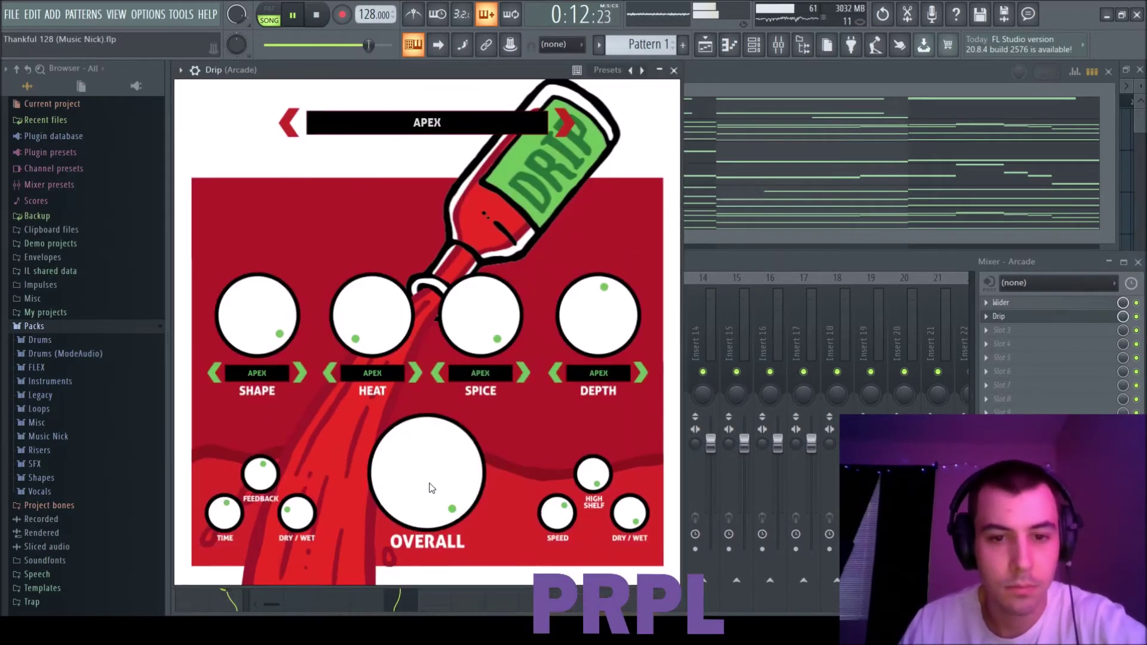
click(673, 70)
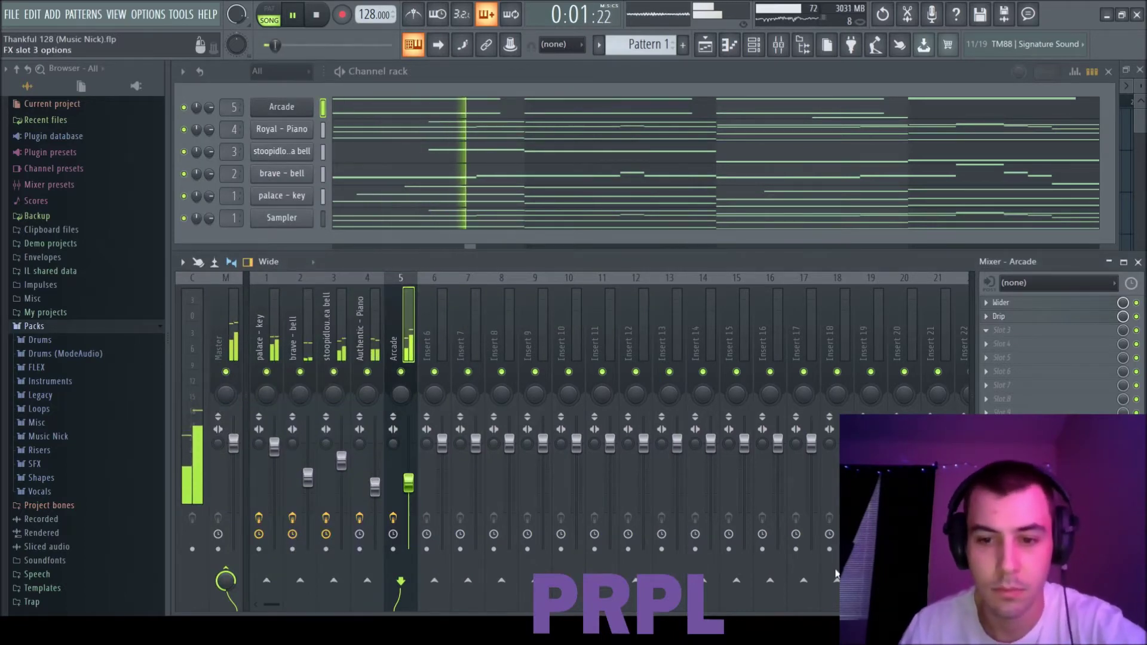
Add ValhallaVintageVerb to the Arcade track with 42.8 % mix, 0.48 s decay and a 10560 Hz high cut.
click(478, 364)
drag(343, 356, 358, 426)
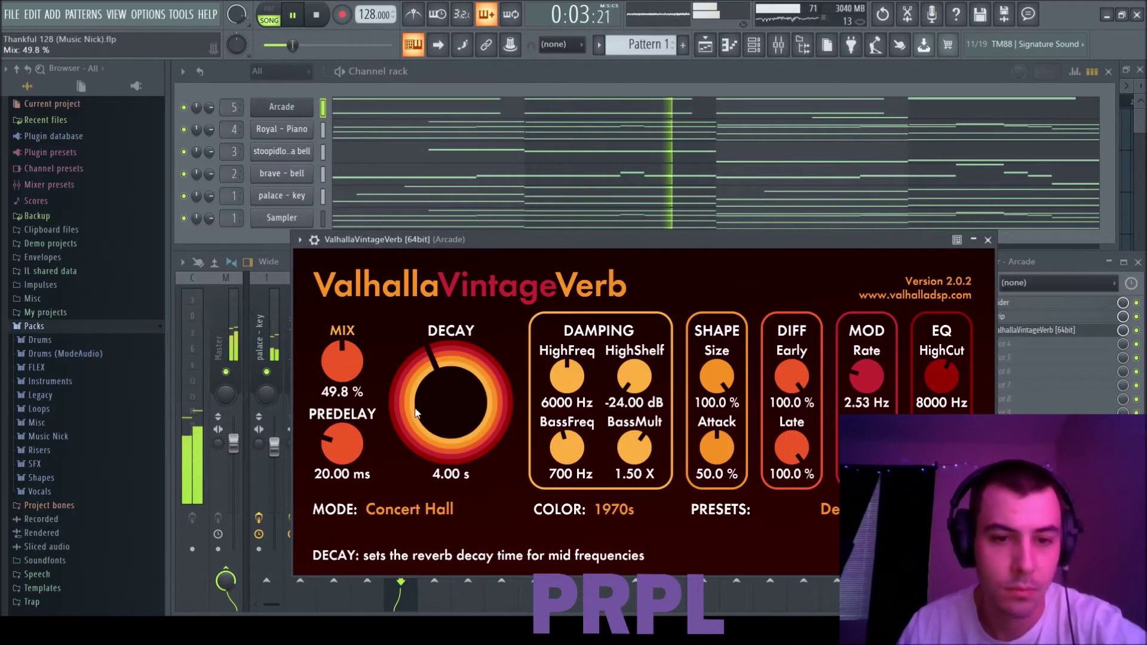
drag(427, 388, 425, 417)
drag(341, 361, 342, 371)
drag(428, 383, 428, 399)
drag(942, 380, 942, 368)
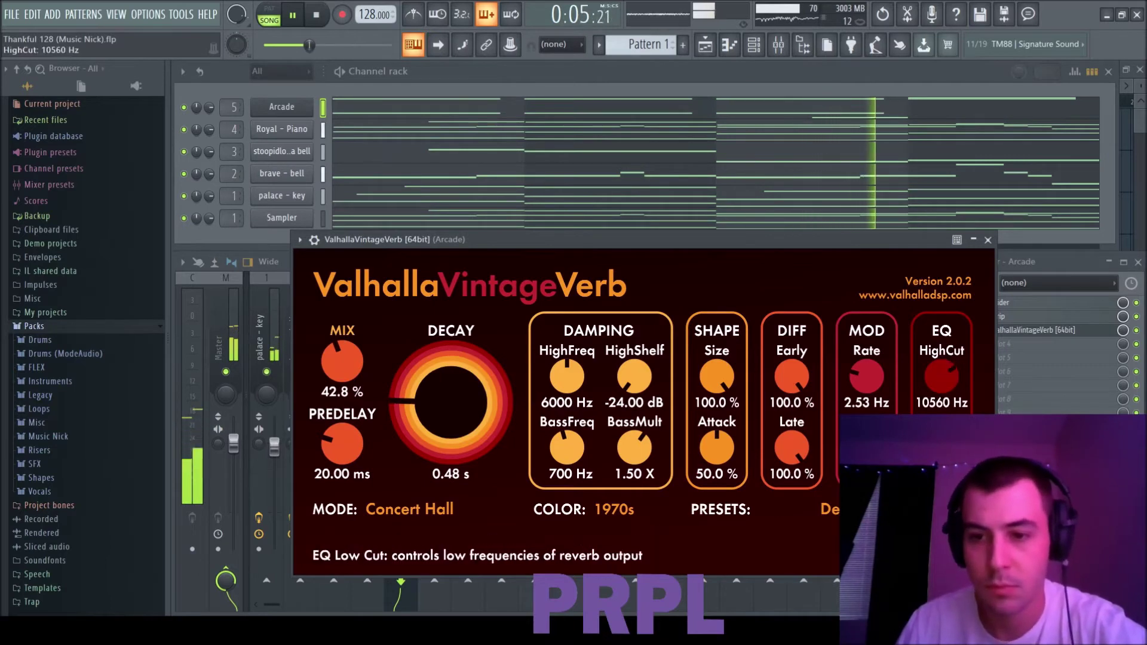
click(988, 240)
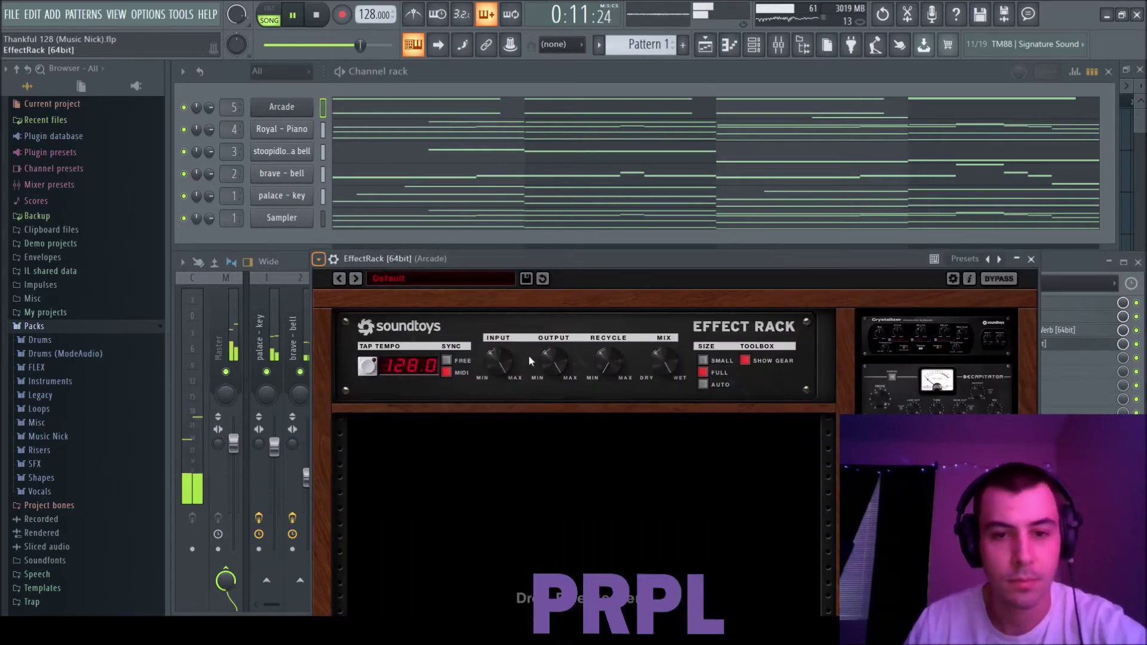
Move the Effect Rack window out of the way, and set the Arcade's S1 Imager width to 1.55.
drag(498, 268, 476, 164)
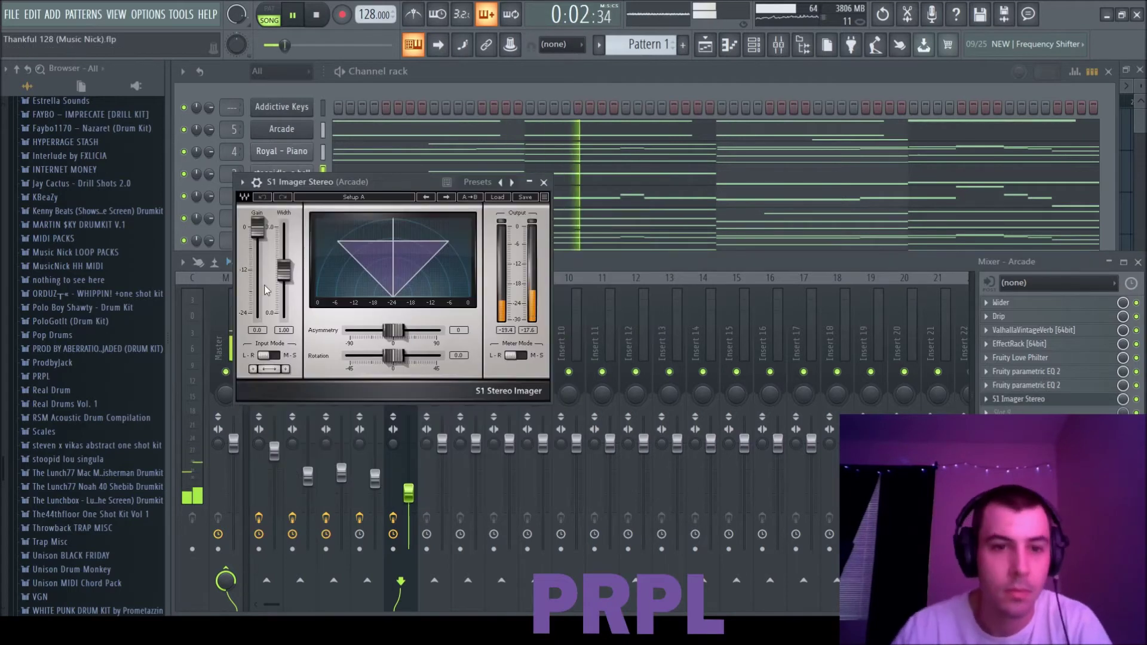
drag(284, 270, 284, 255)
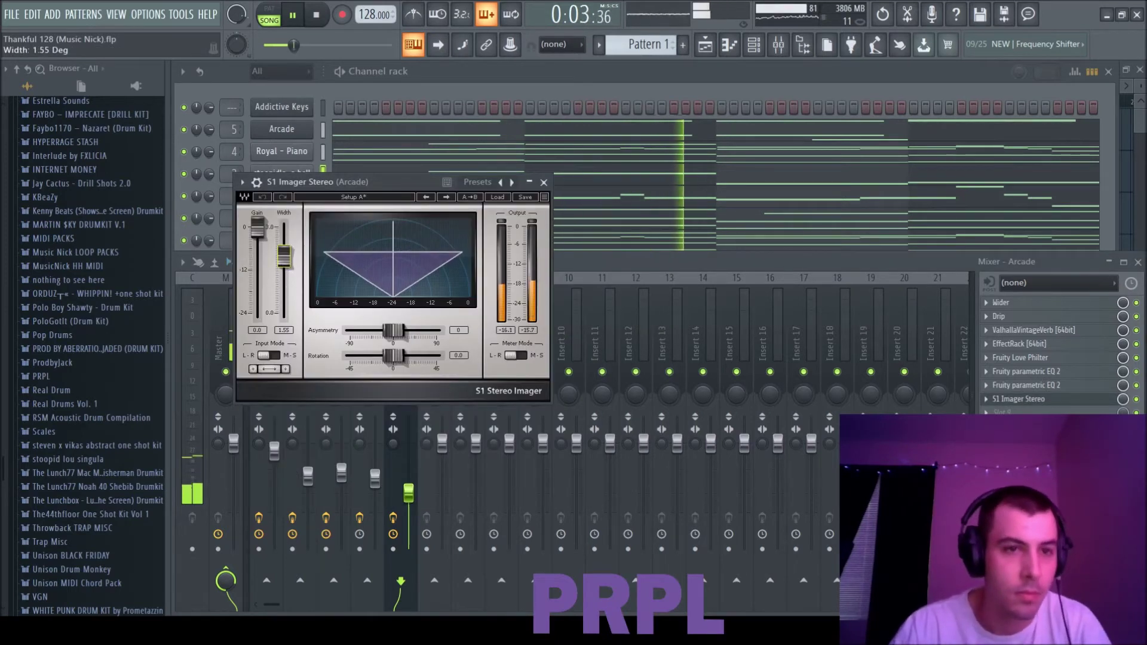
click(544, 182)
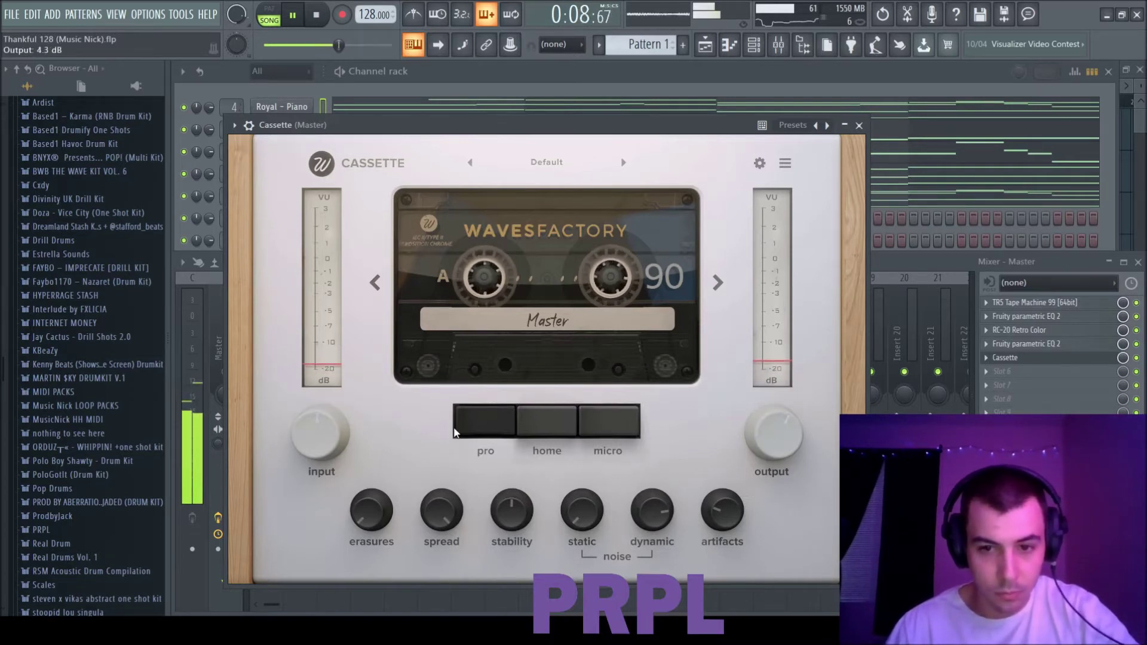
Set the master's Cassette effect to 2.2 dB output and 82.3 % stability.
drag(750, 424, 771, 435)
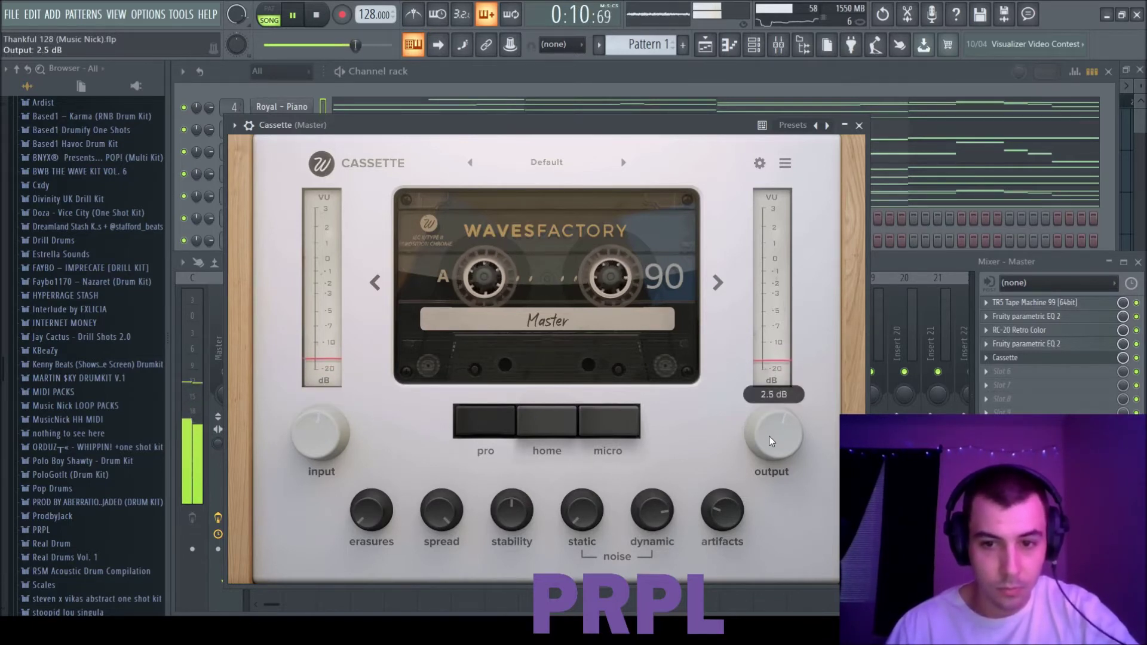
click(338, 451)
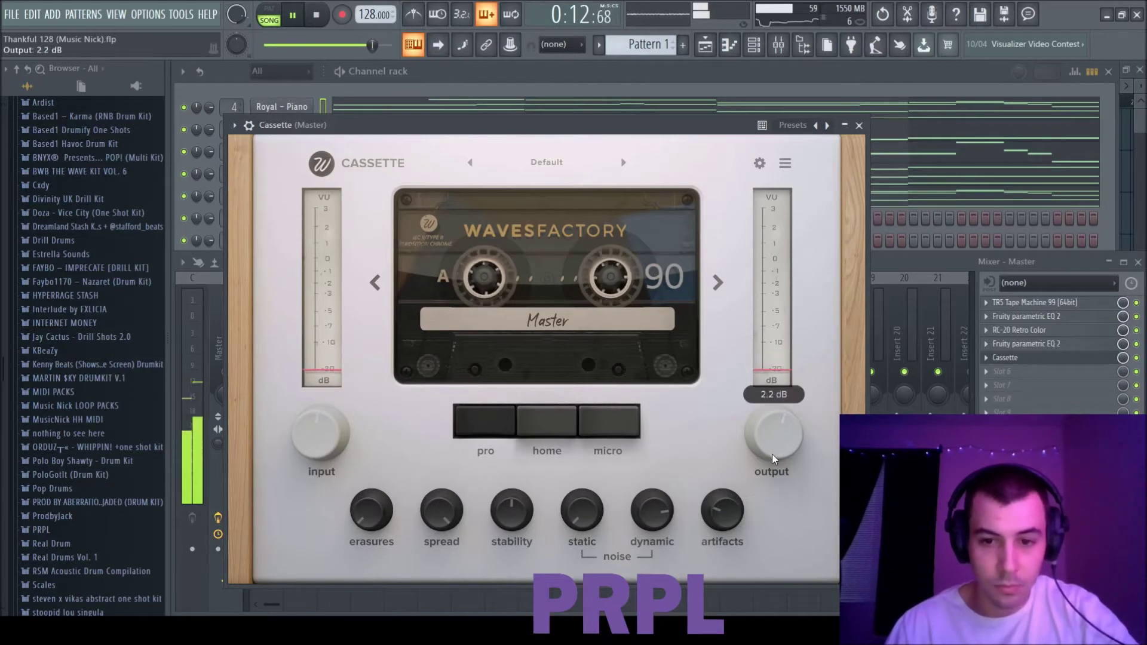
drag(524, 507, 516, 462)
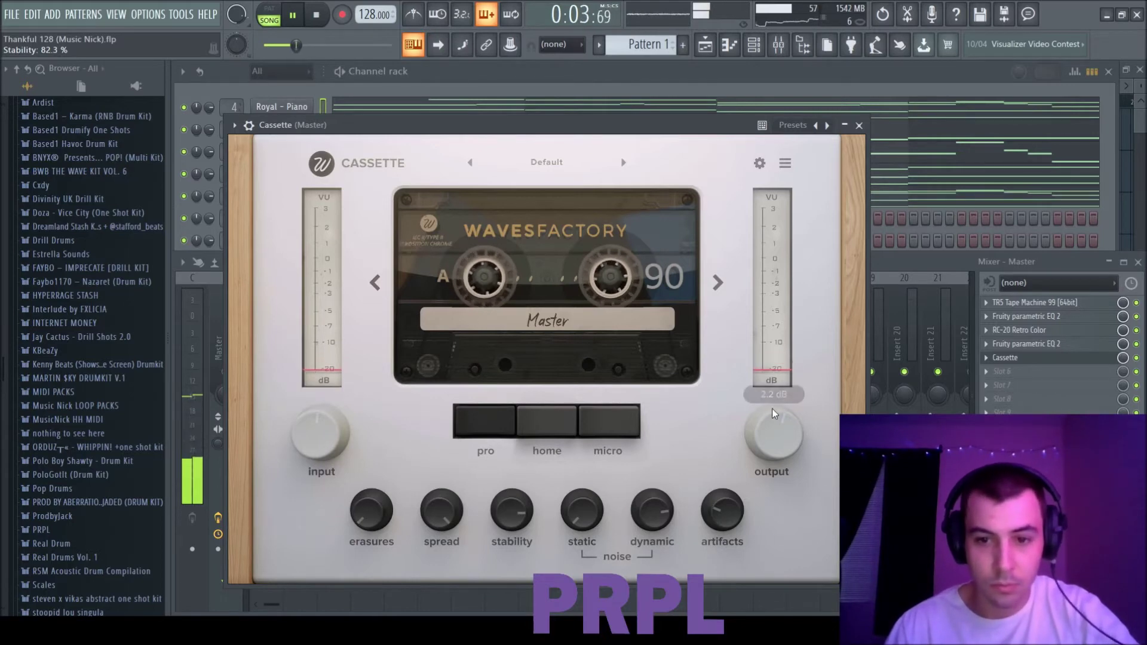
click(859, 125)
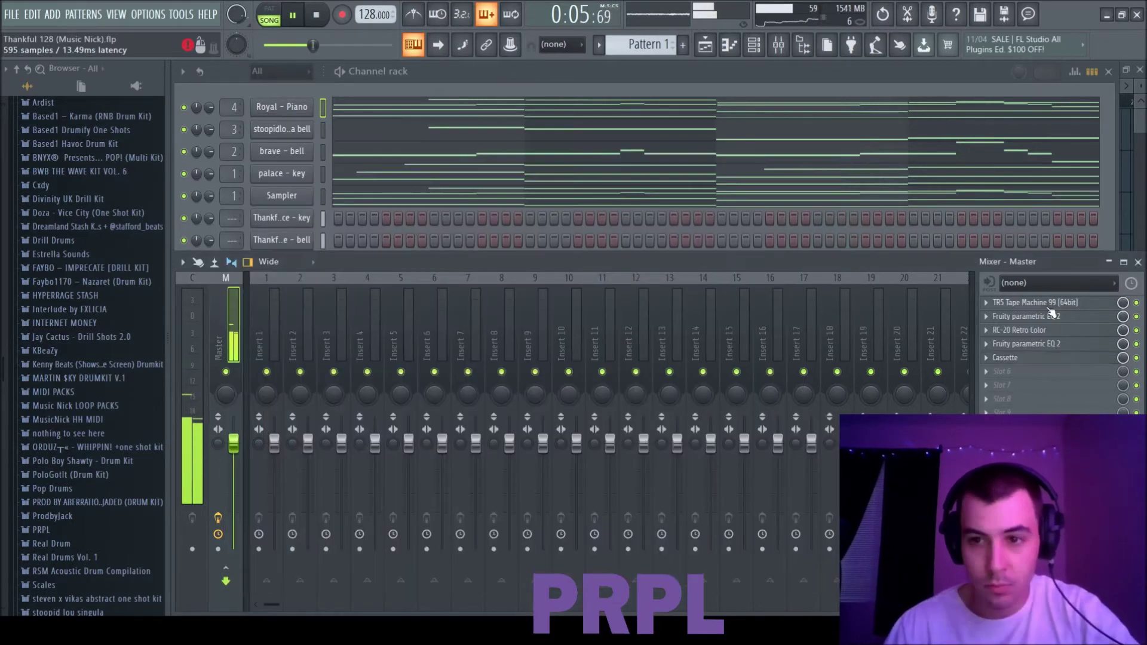
Open the master's RC-20 Retro Color and set its noise flux to 15 %.
click(1029, 358)
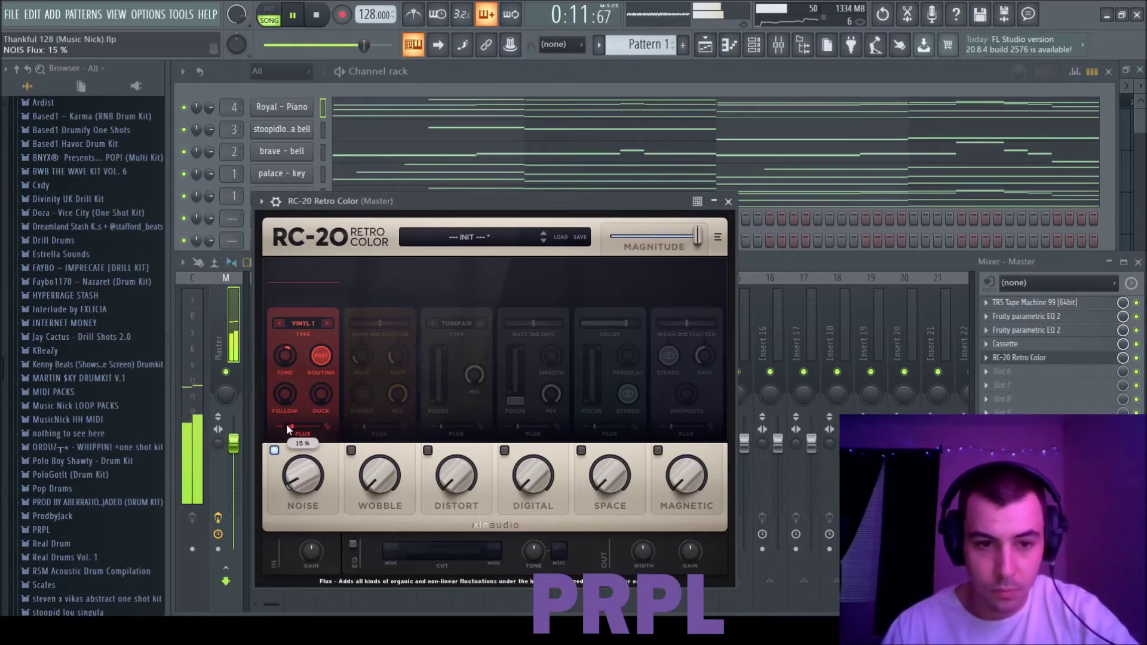
click(1141, 366)
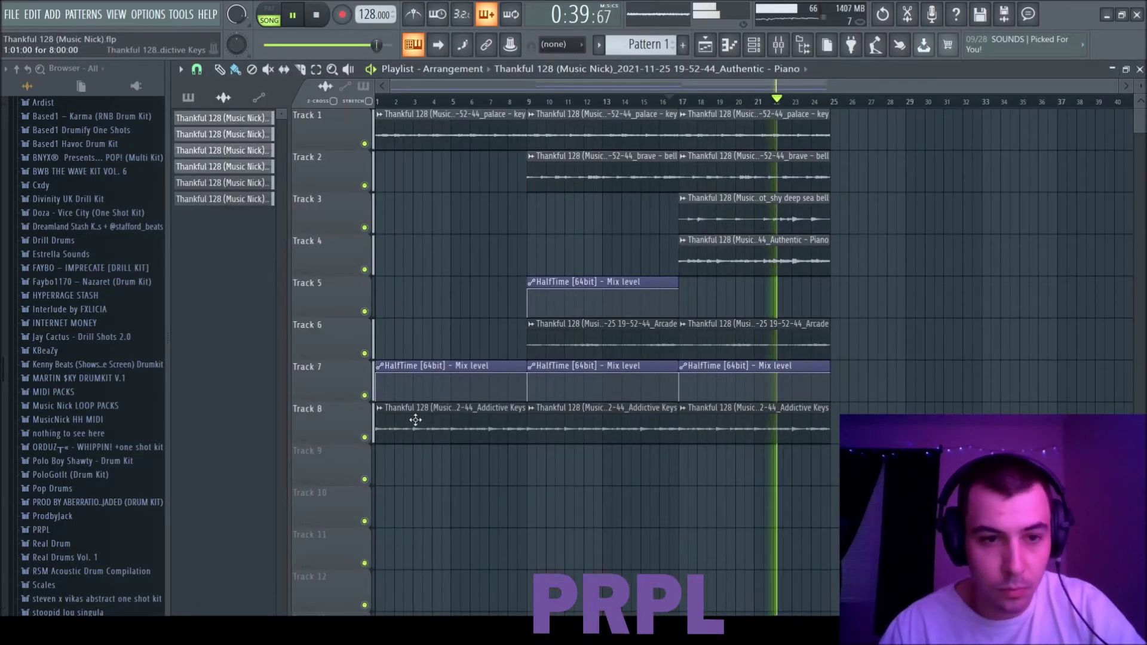
key(F6)
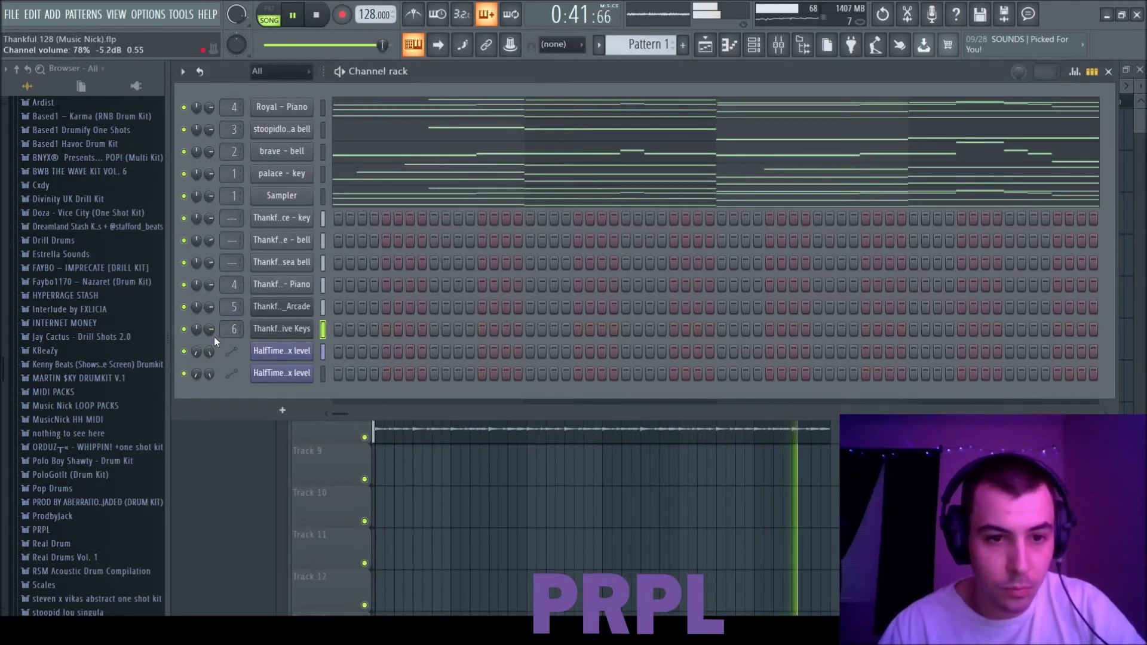
key(F9)
key(F5)
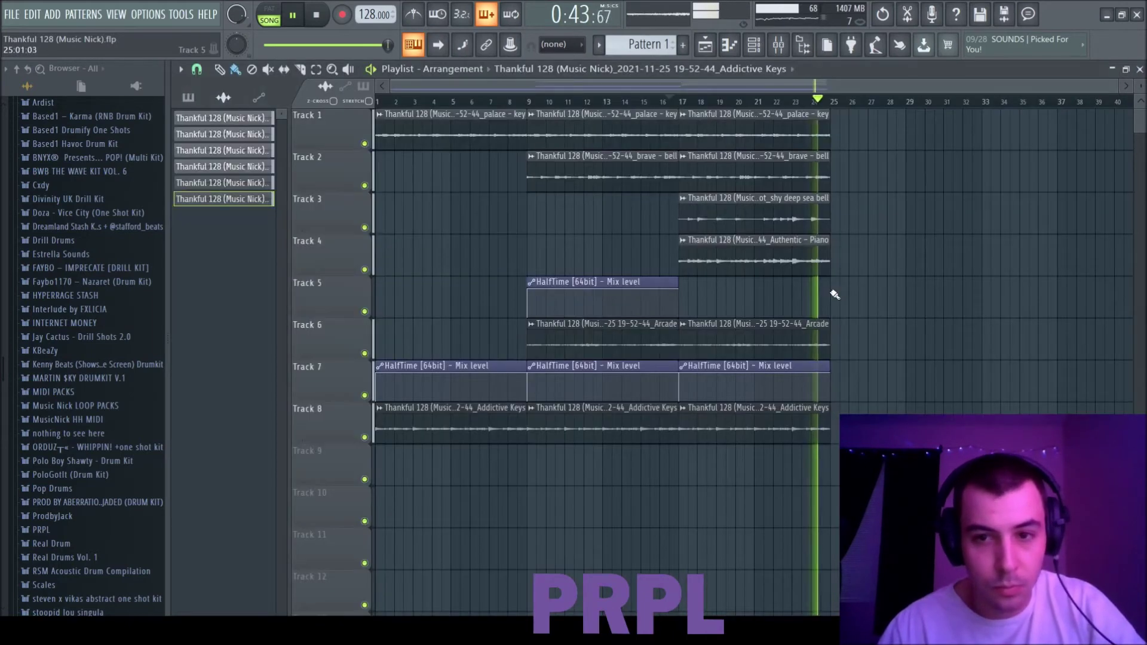
In the brave - bell's Parametric EQ 2, set the low cut to 196 Hz, move the high cut slightly higher and raise the output level.
key(F6)
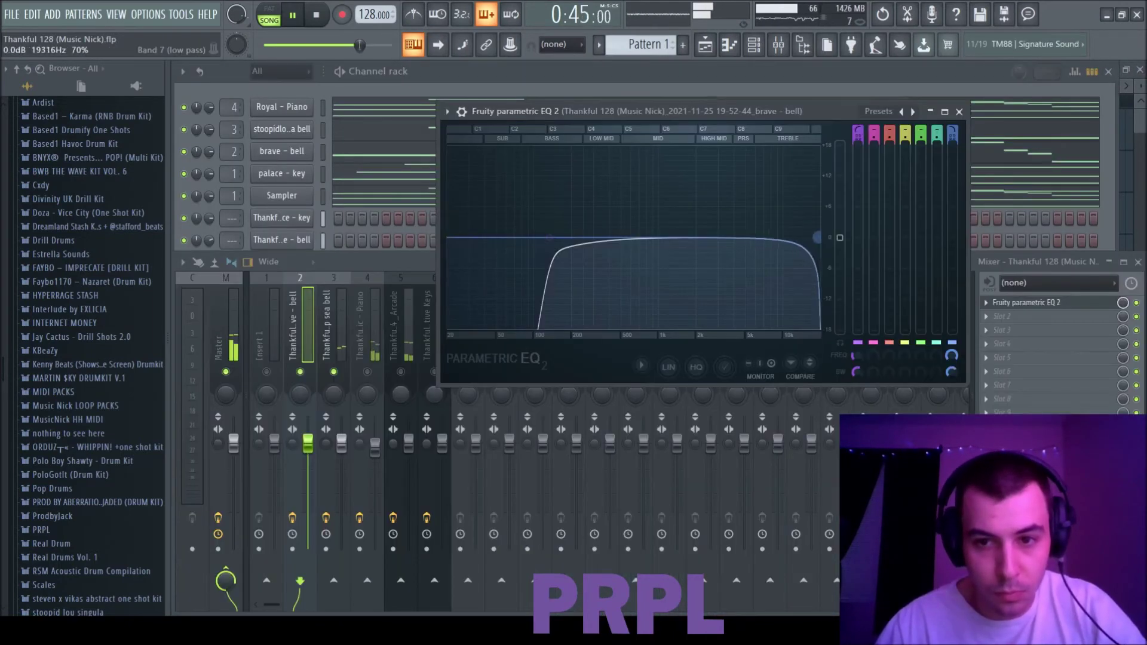
drag(818, 237, 823, 237)
drag(542, 248, 562, 248)
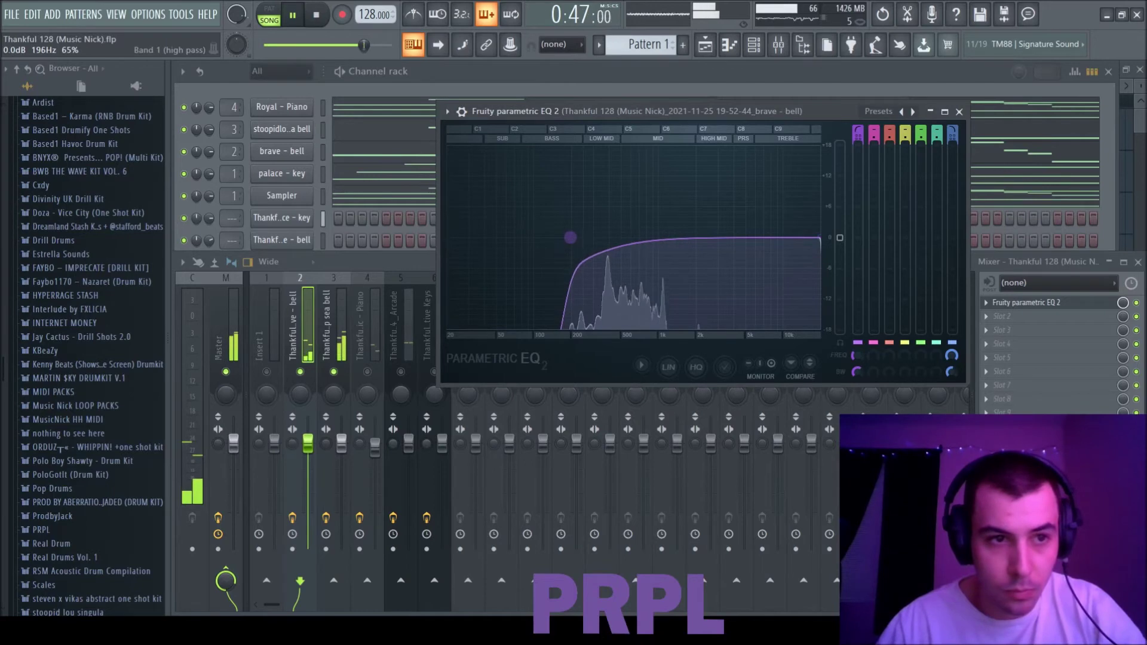
drag(676, 274, 679, 264)
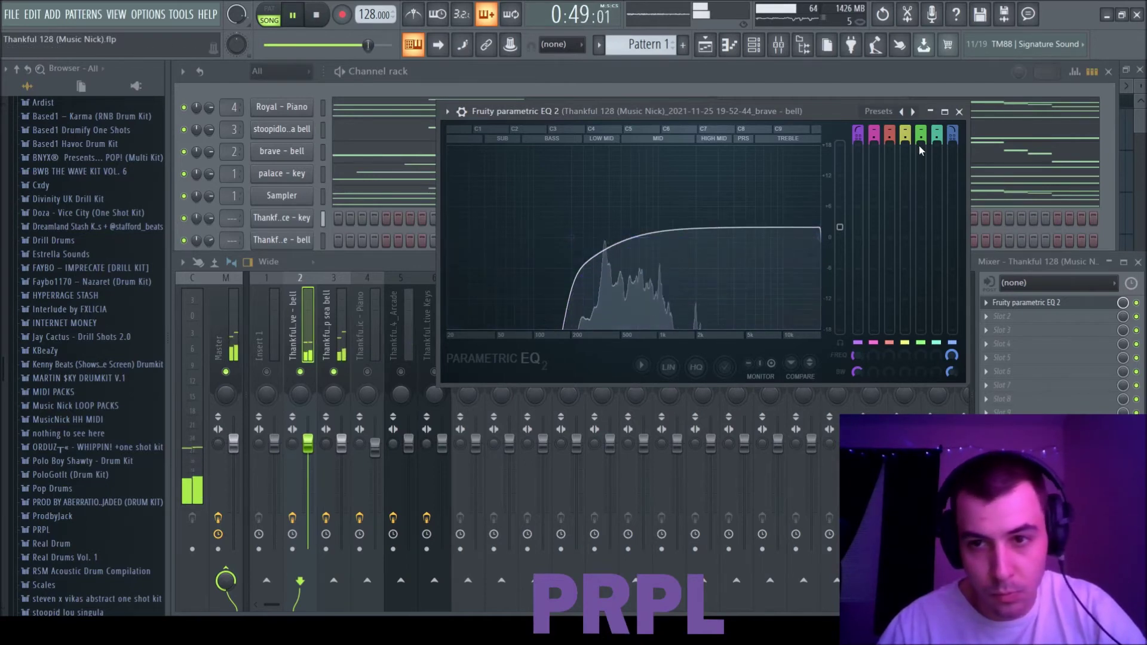
click(959, 114)
key(F5)
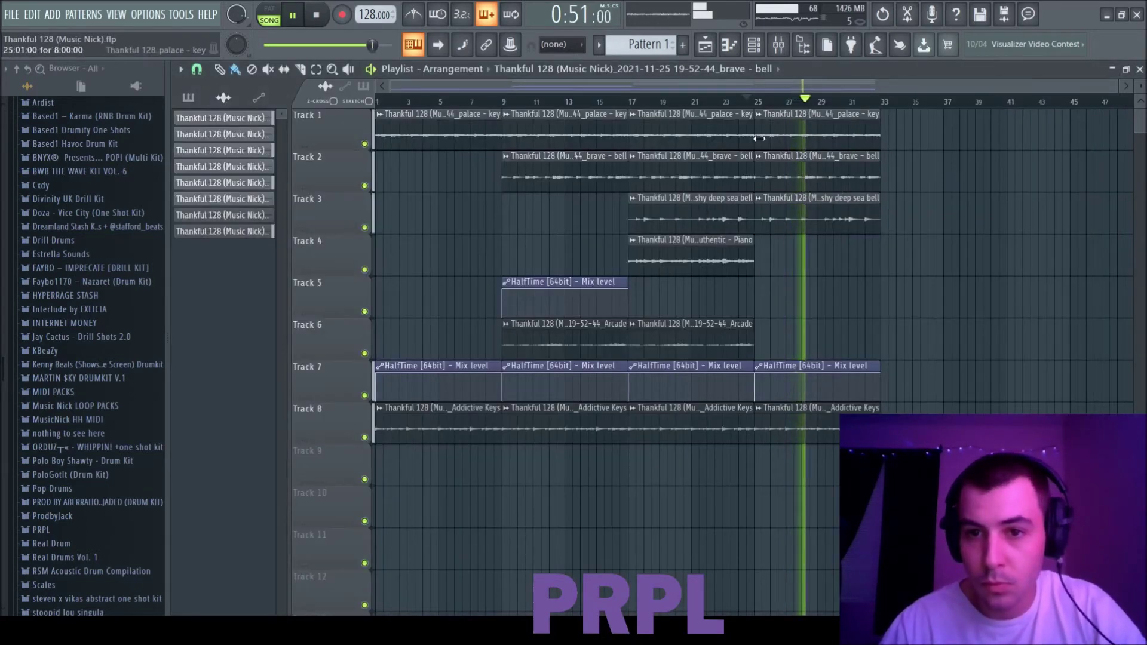
Delete the palace - key clip starting at bar 25 on Track 1 and move playback to about bar 24.
right_click(783, 129)
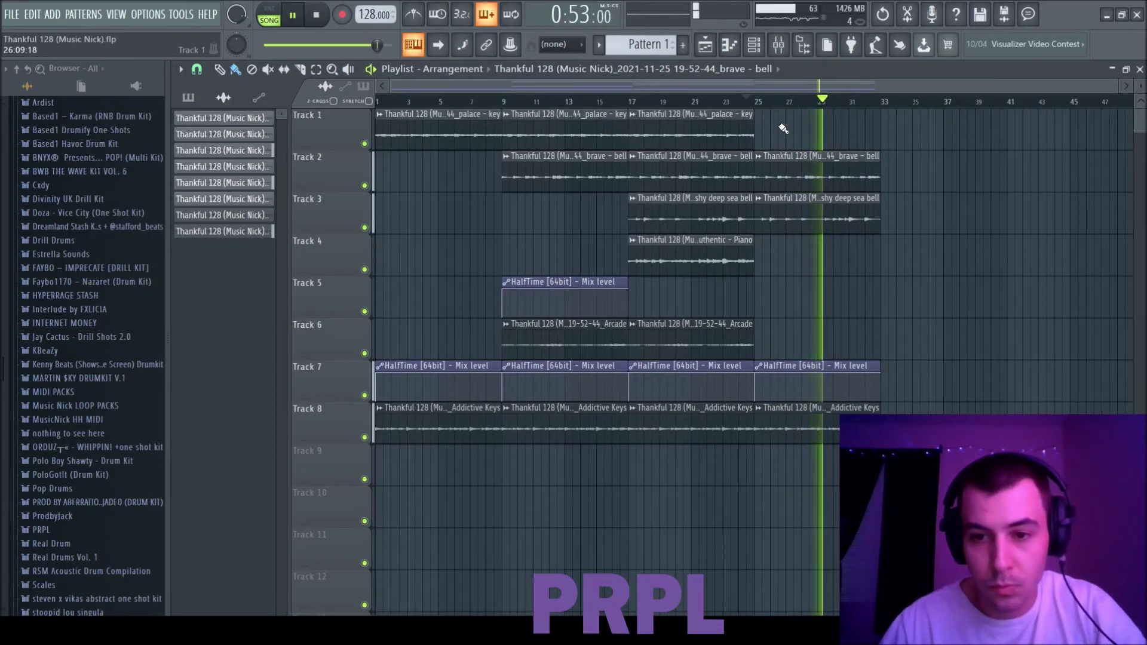
click(743, 100)
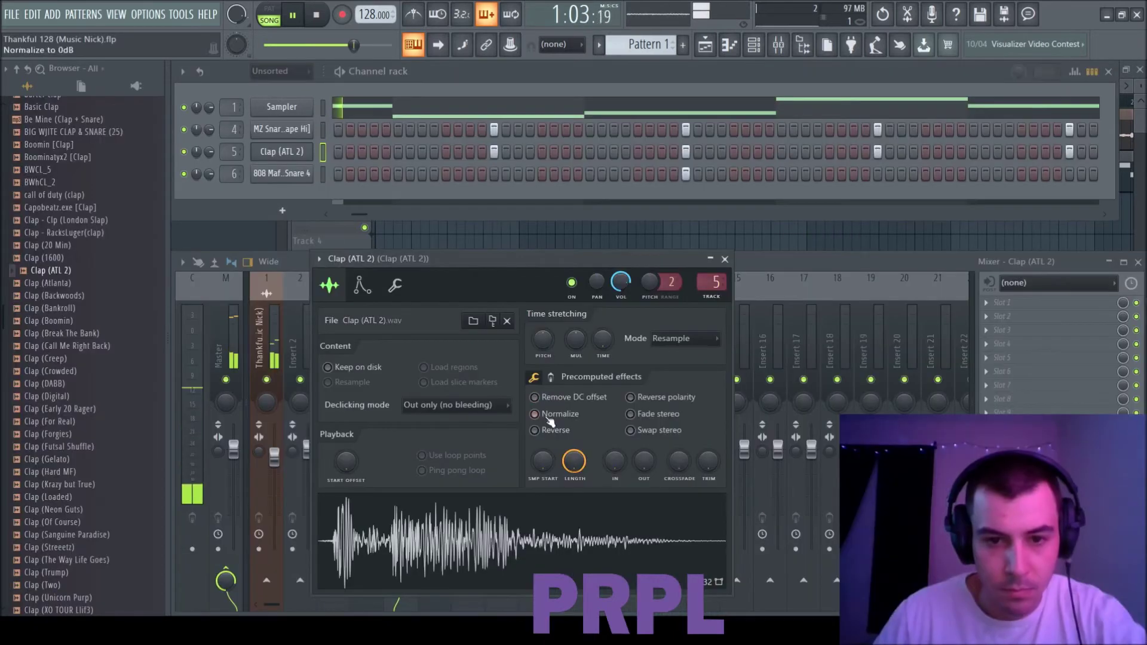
Raise the boost of the Clap (ATL 2) sample slightly in its precomputed effects, and close its channel settings.
click(550, 378)
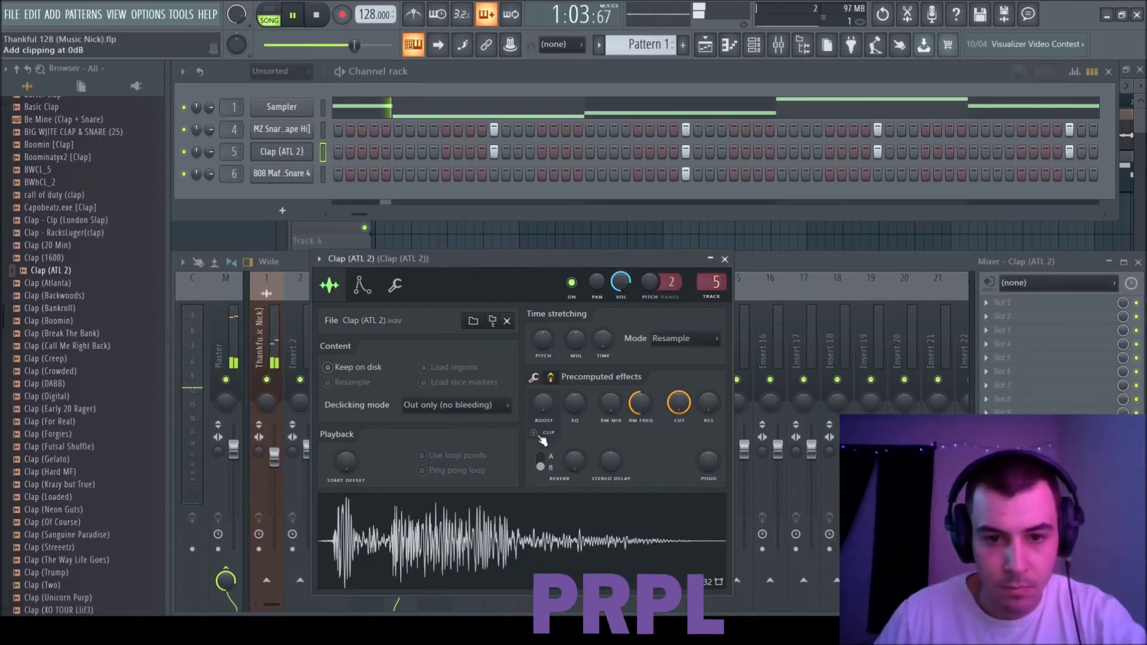
drag(550, 412, 550, 410)
click(724, 259)
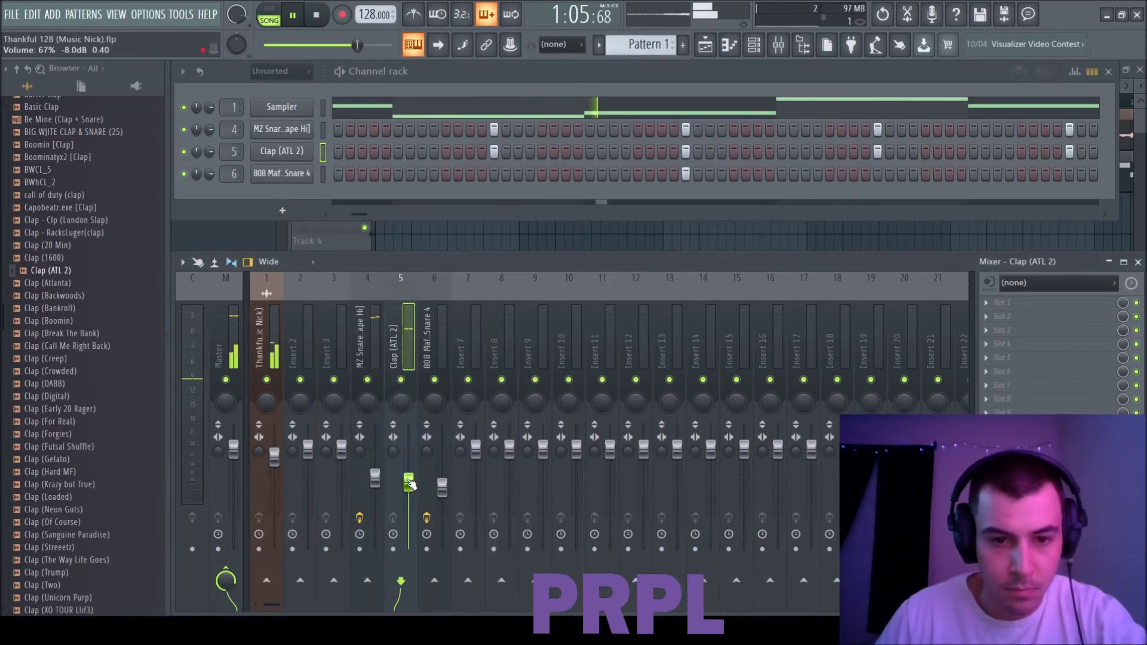
Lower the mixer level of the MZ Snare track slightly.
drag(380, 487, 383, 496)
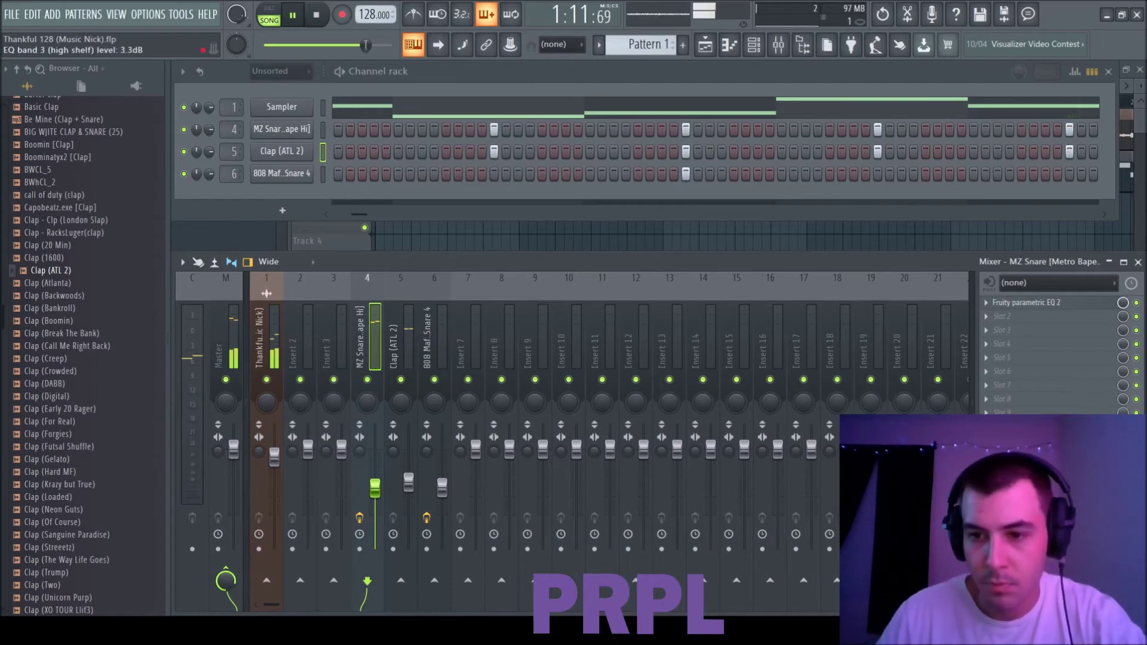
drag(381, 488, 385, 494)
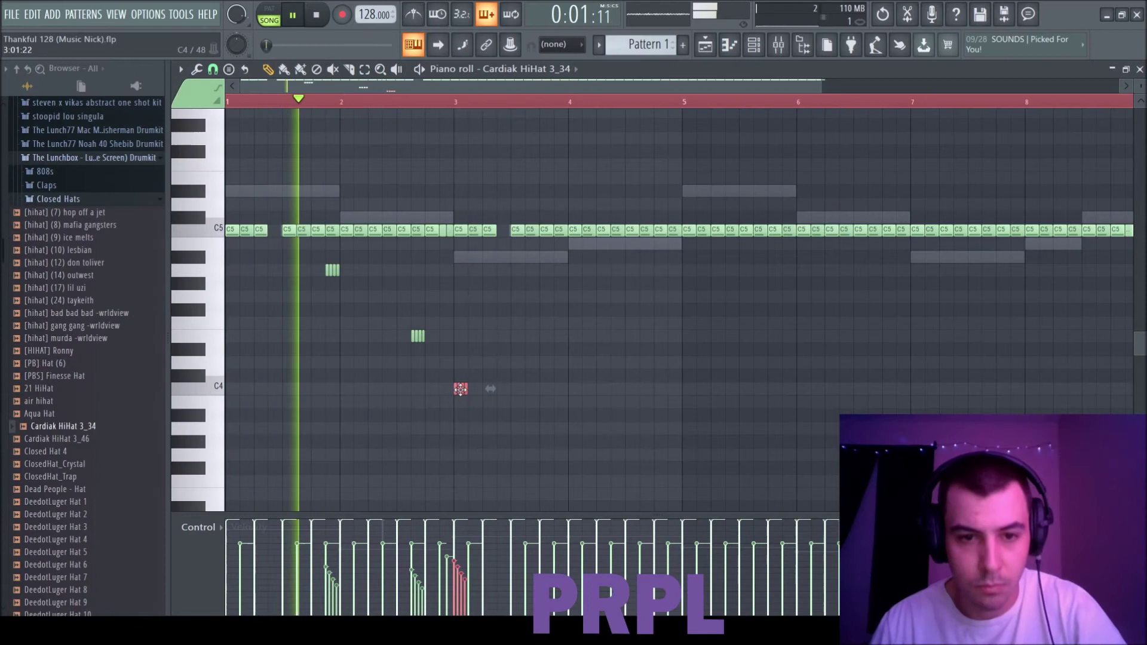
Move the Cardiak HiHat 3_34 roll at the start of bar 3 up to D4 and delete it.
drag(460, 388, 460, 363)
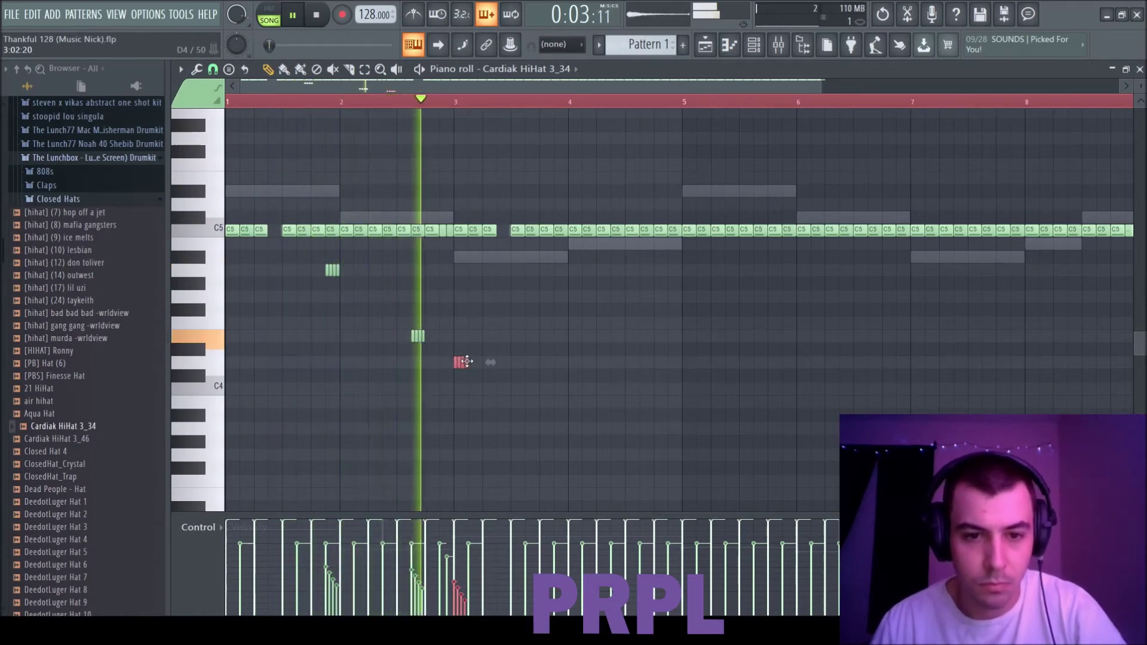
right_click(460, 362)
ctrl+scroll(465, 412, up, 2)
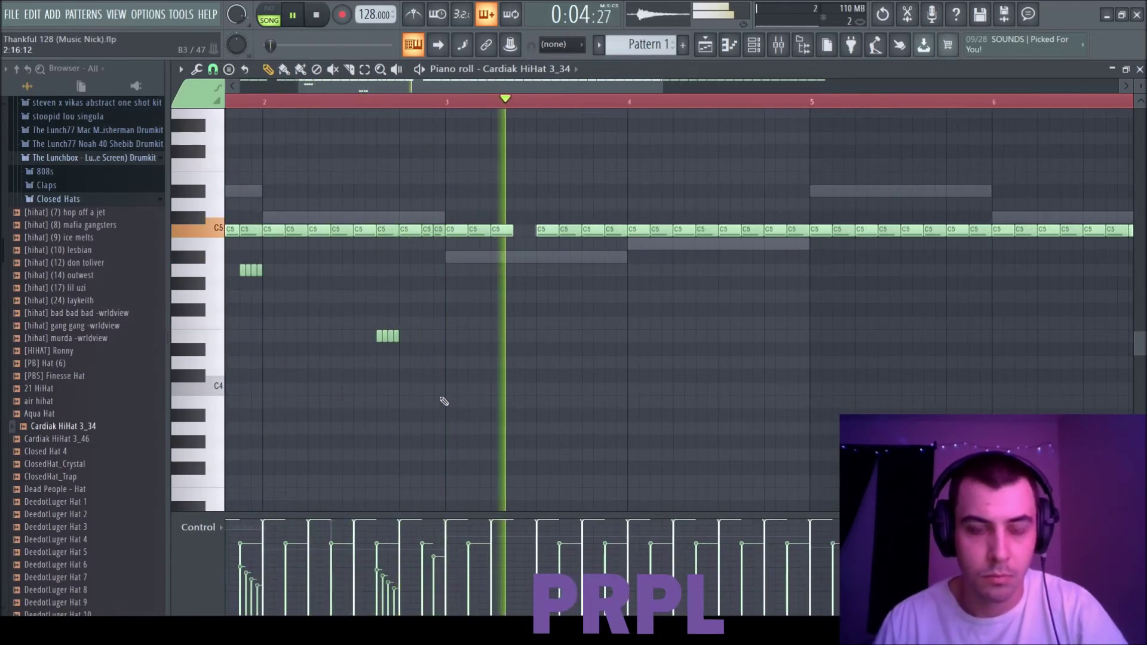
Place two short B3 hi-hat hits at the start of bar 3 with falling velocities, and close the piano roll.
key(space)
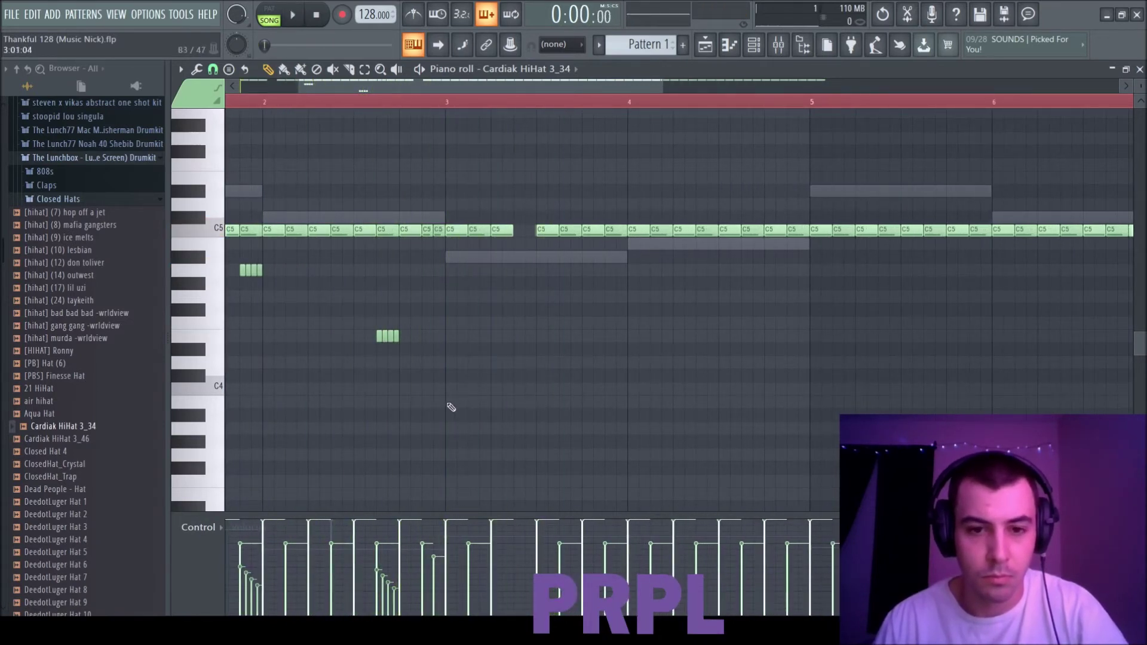
ctrl+drag(506, 464, 435, 385)
mouse_move(444, 571)
mouse_down()
mouse_move(486, 596)
mouse_move(476, 525)
mouse_move(478, 610)
mouse_up()
key(space)
key(space)
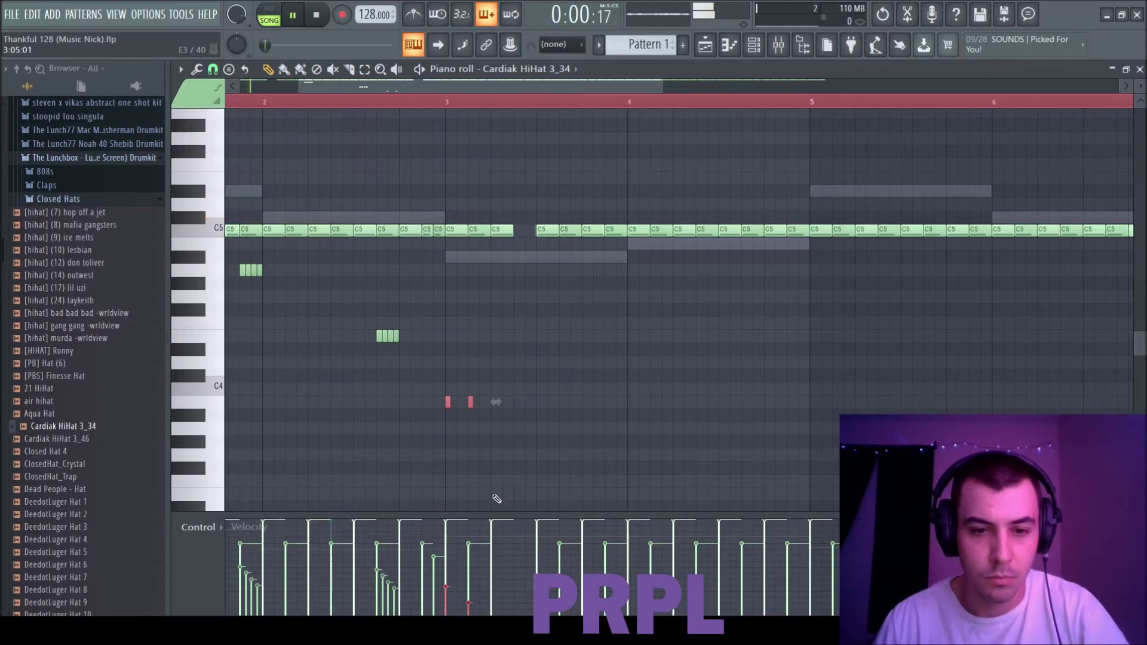
click(1139, 69)
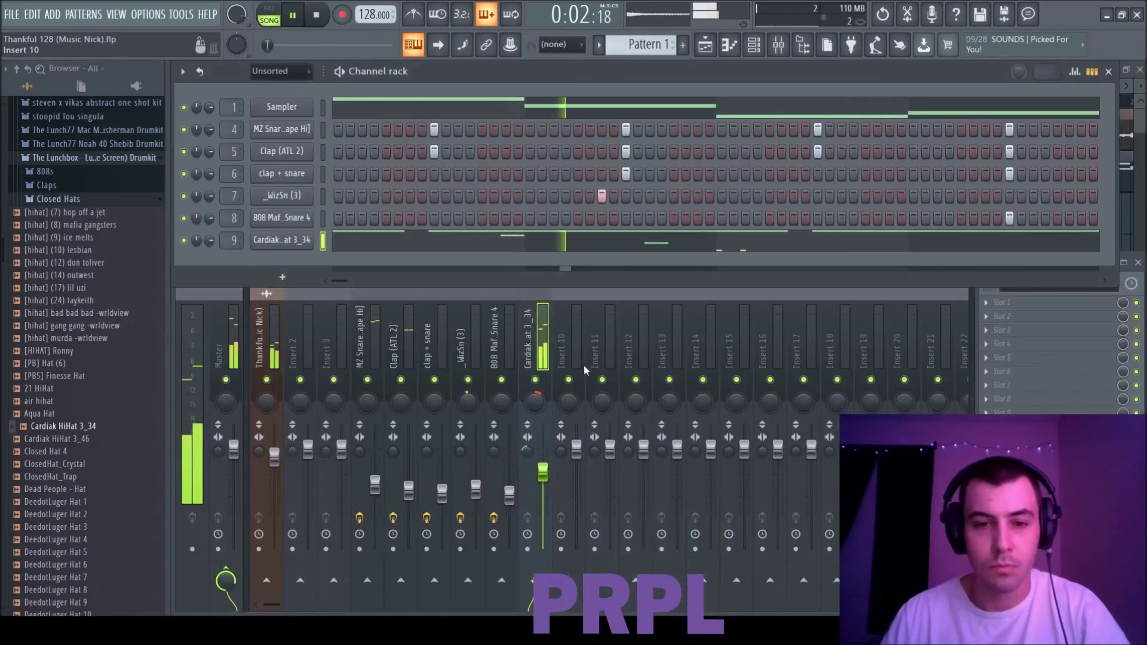
Add Fruity parametric EQ 2 to the Cardiak HiHat 3_34 mixer track and shift its lowest band far towards the treble.
click(1012, 307)
click(698, 138)
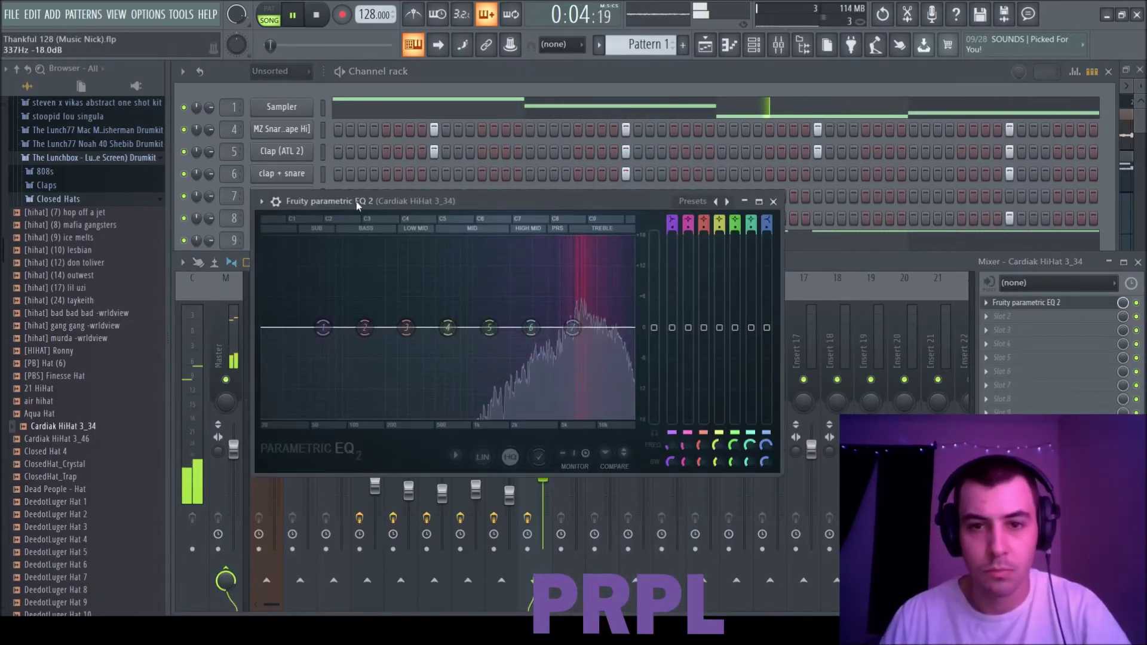
click(261, 201)
drag(323, 327, 635, 328)
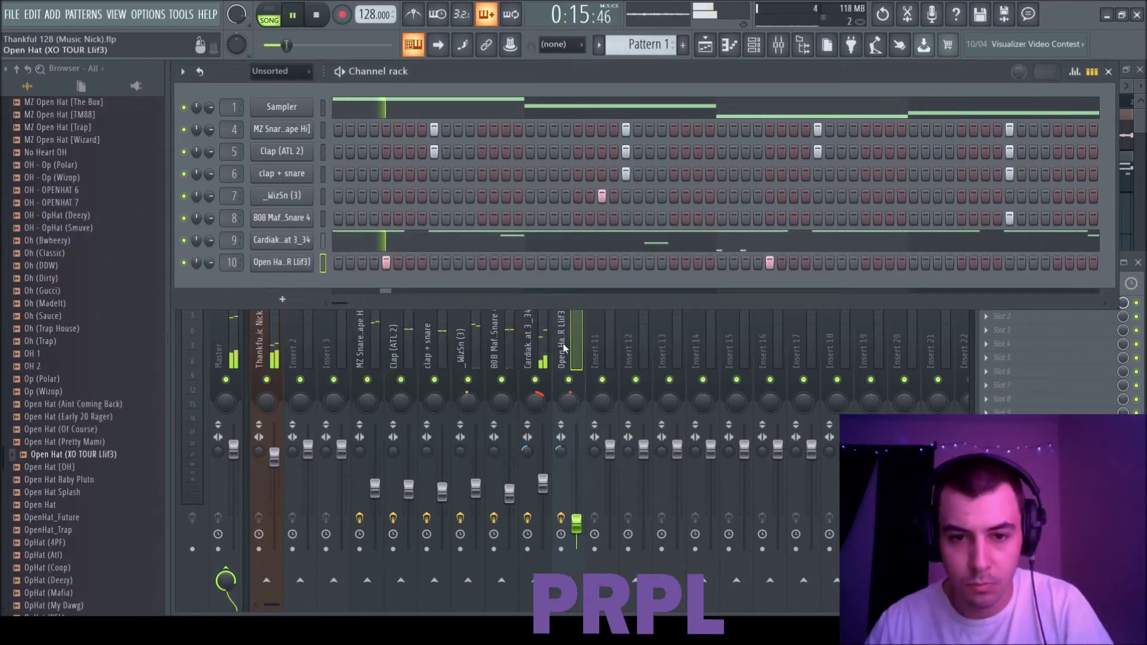
Check the Fruity parametric EQ 2 curve on the Open Hat (XO TOUR Llif3) mixer track and close it.
click(563, 346)
click(1026, 303)
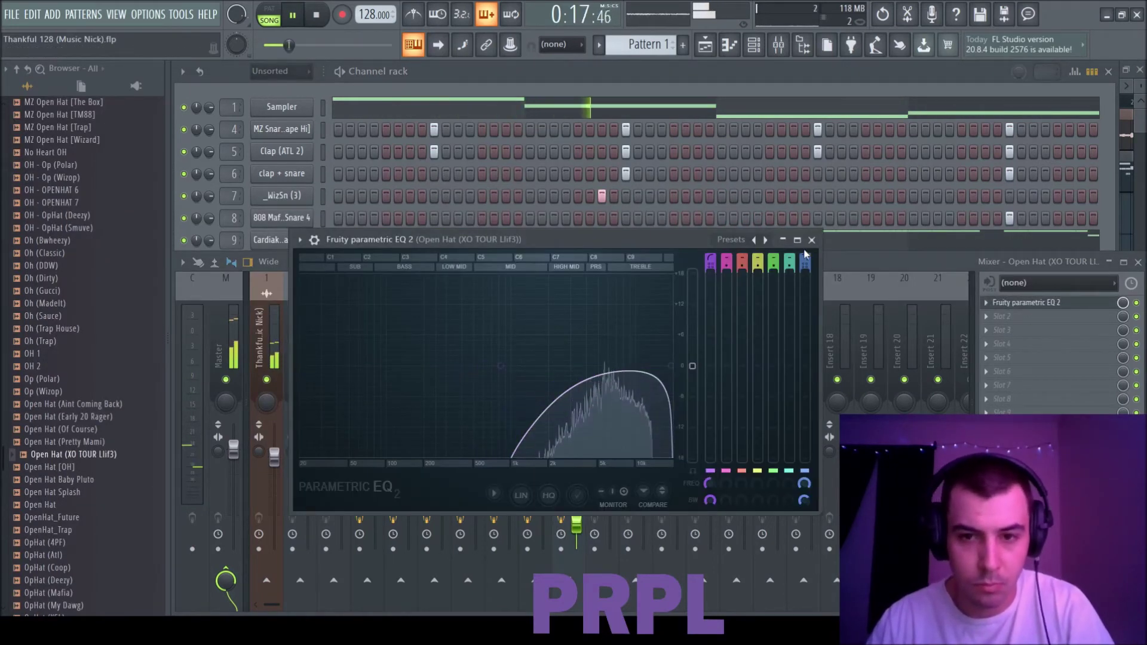
click(811, 240)
Try the whole Cardiak HiHat 3_34 pattern two semitones lower, shift it back to C5, and close the piano roll.
click(341, 240)
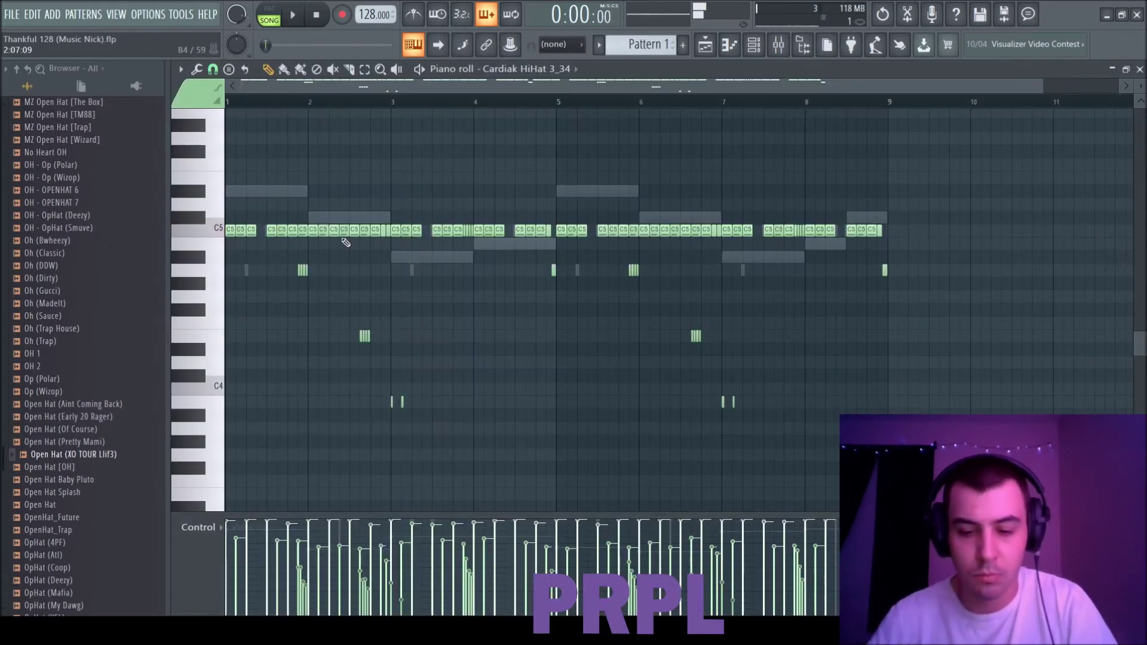
key(shift+Down)
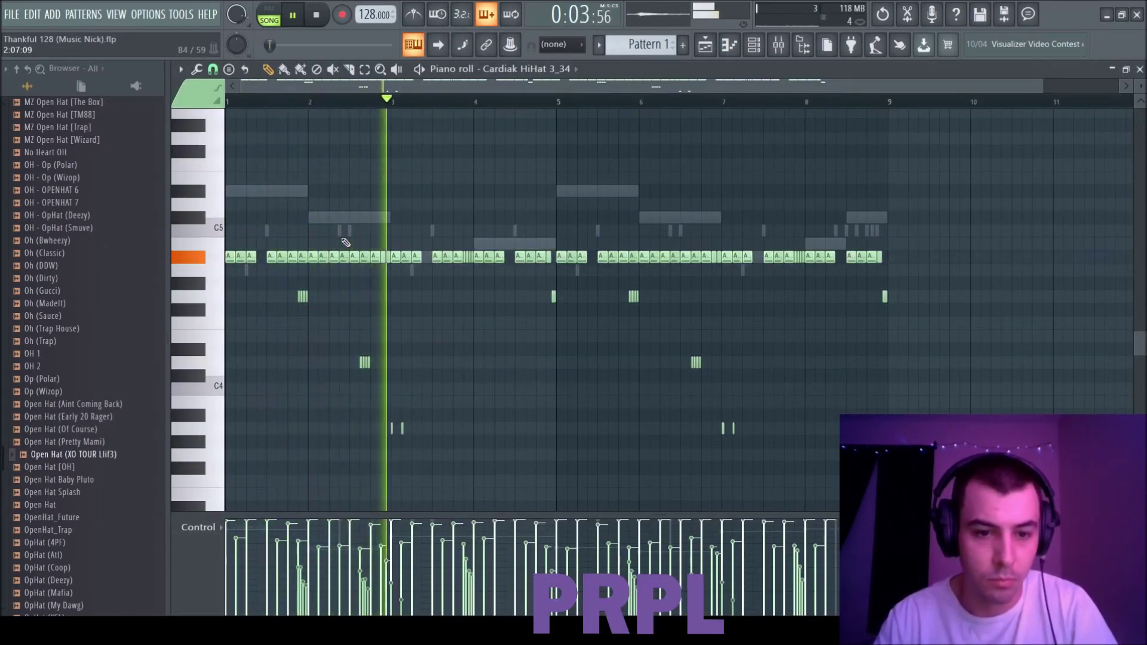
key(shift+Up)
key(shift+Up)
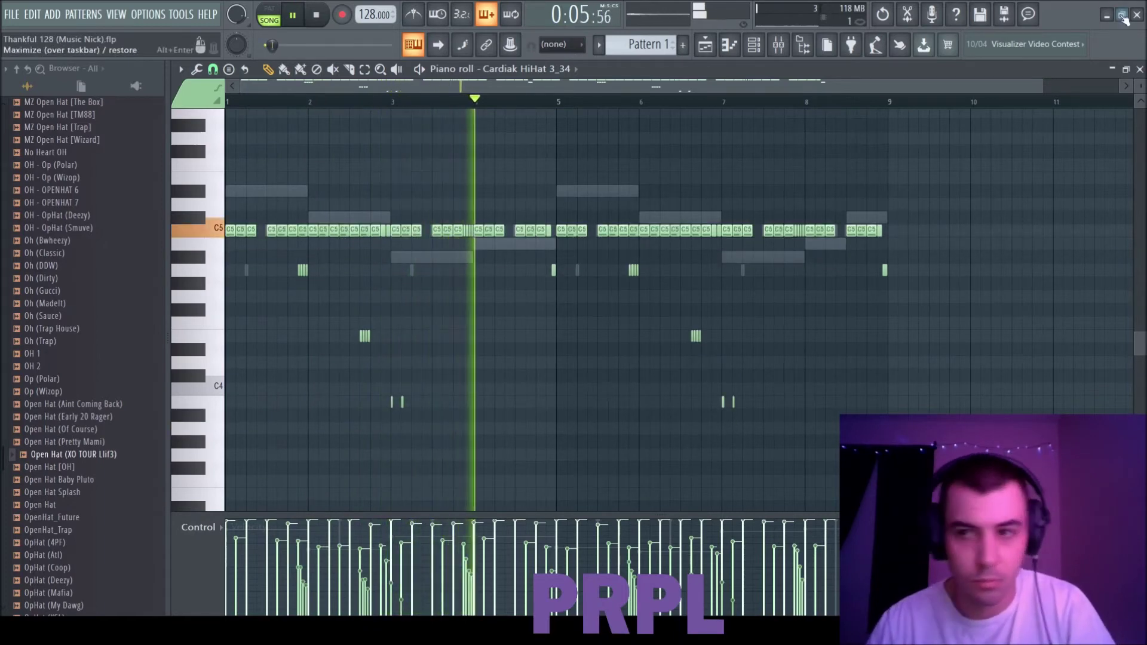
click(1139, 70)
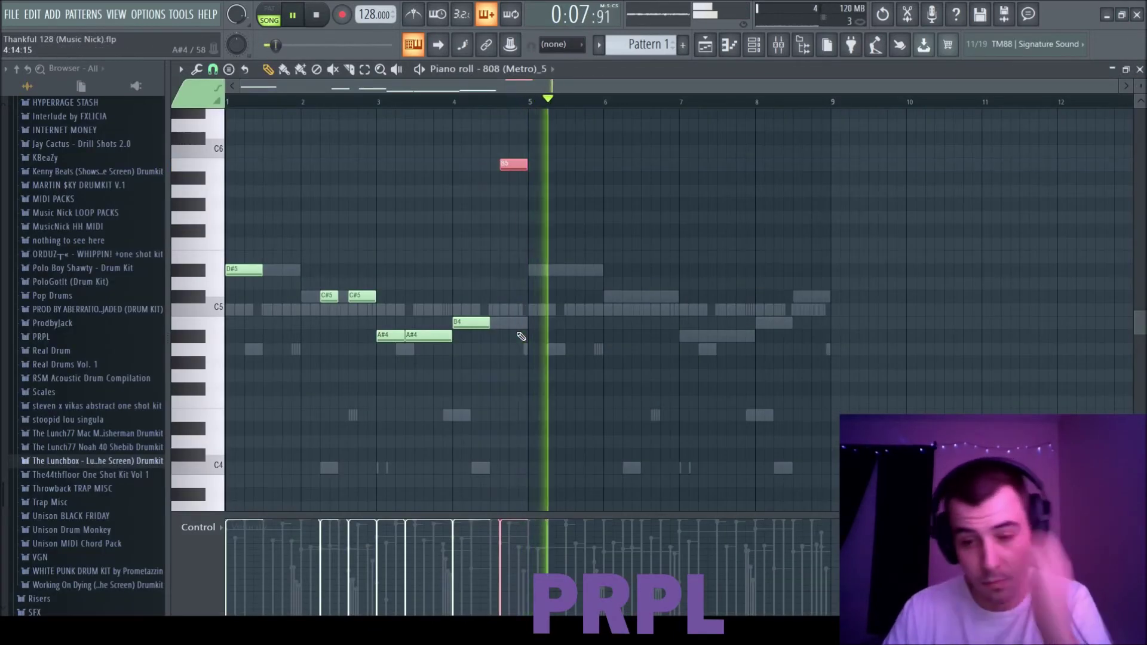
Duplicate the four-bar 808 (Metro)_5 note pattern into bars 5 to 8.
key(KP_Divide)
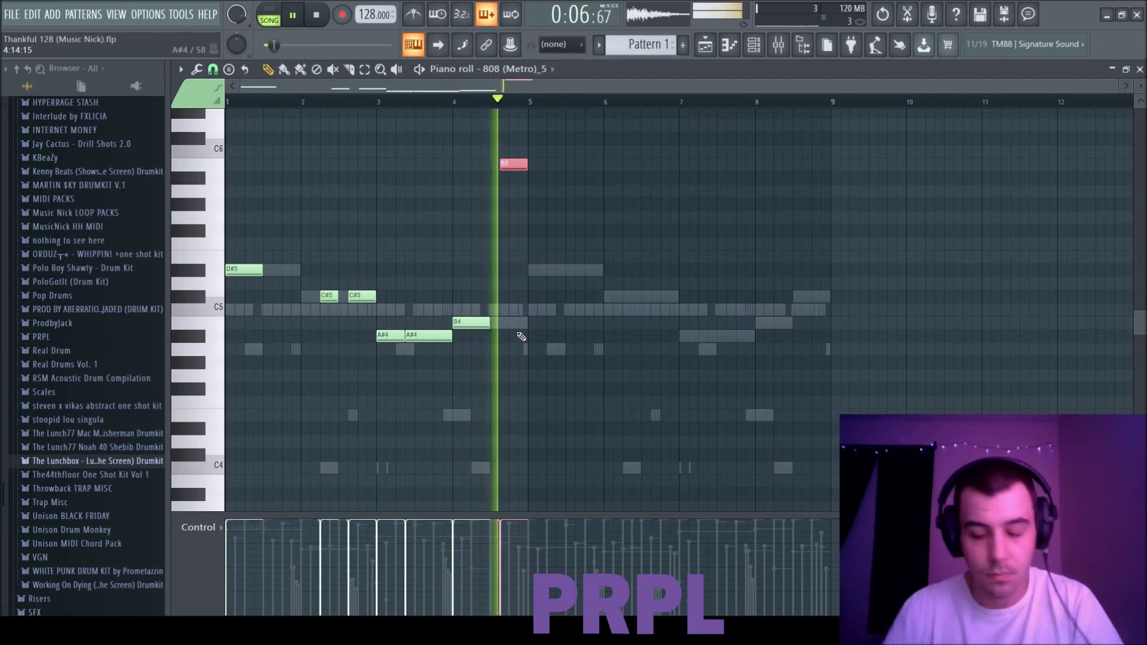
key(KP_Divide)
key(ctrl+a)
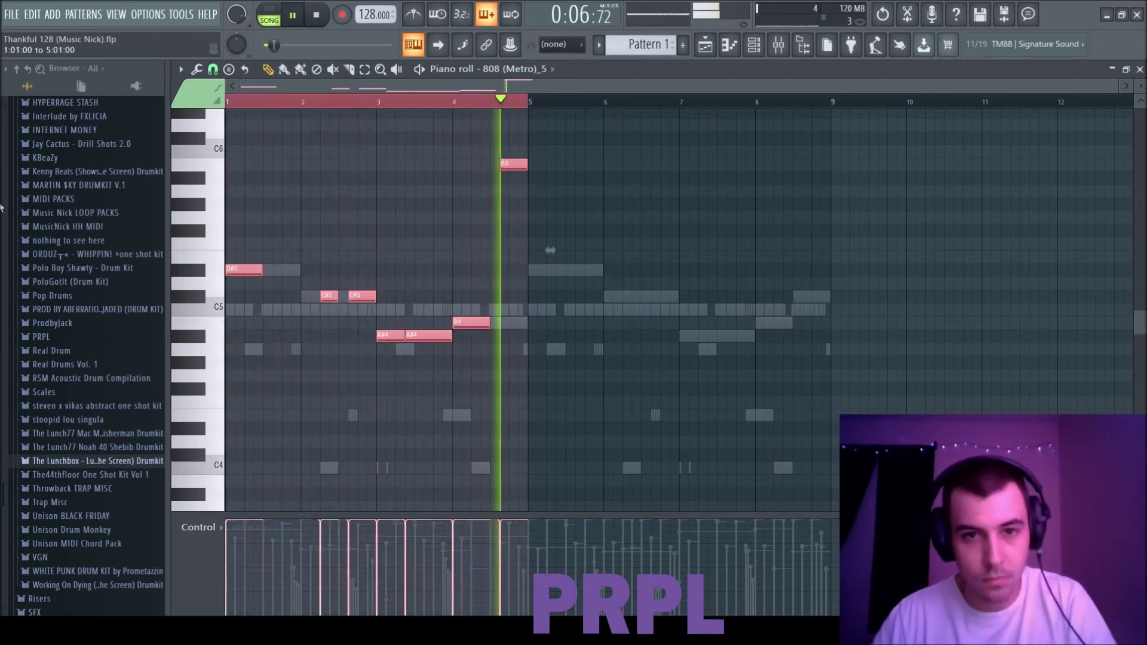
key(ctrl+b)
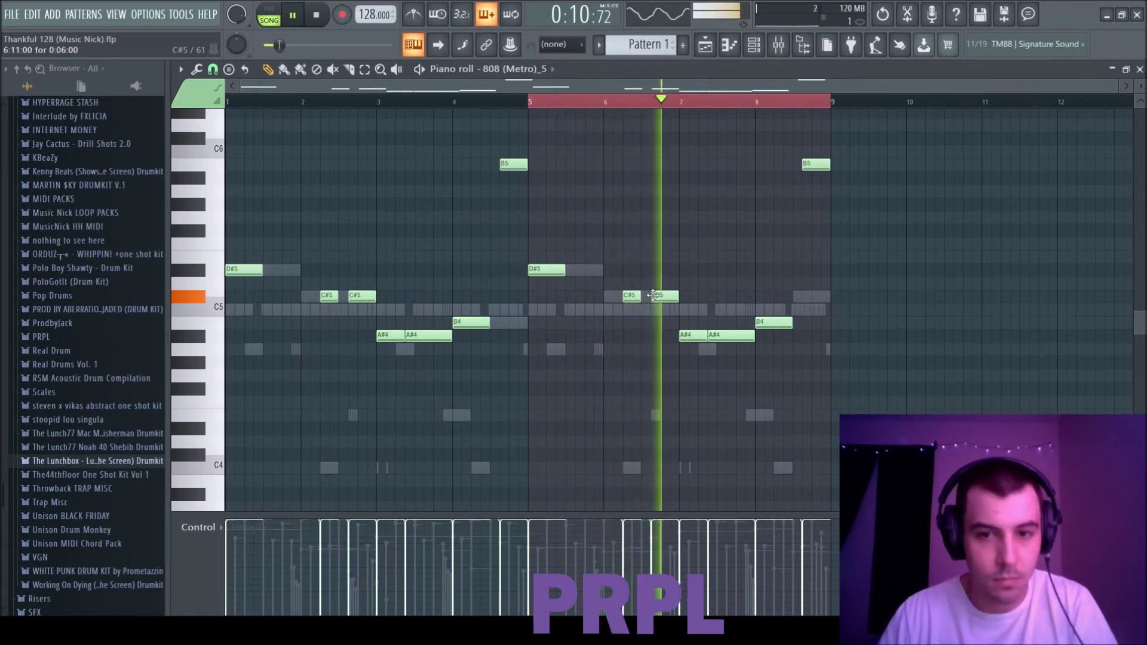
Rework the long A#4 808 note in bar 7 into a shorter A#5 followed by a short A#4.
key(space)
click(603, 105)
key(space)
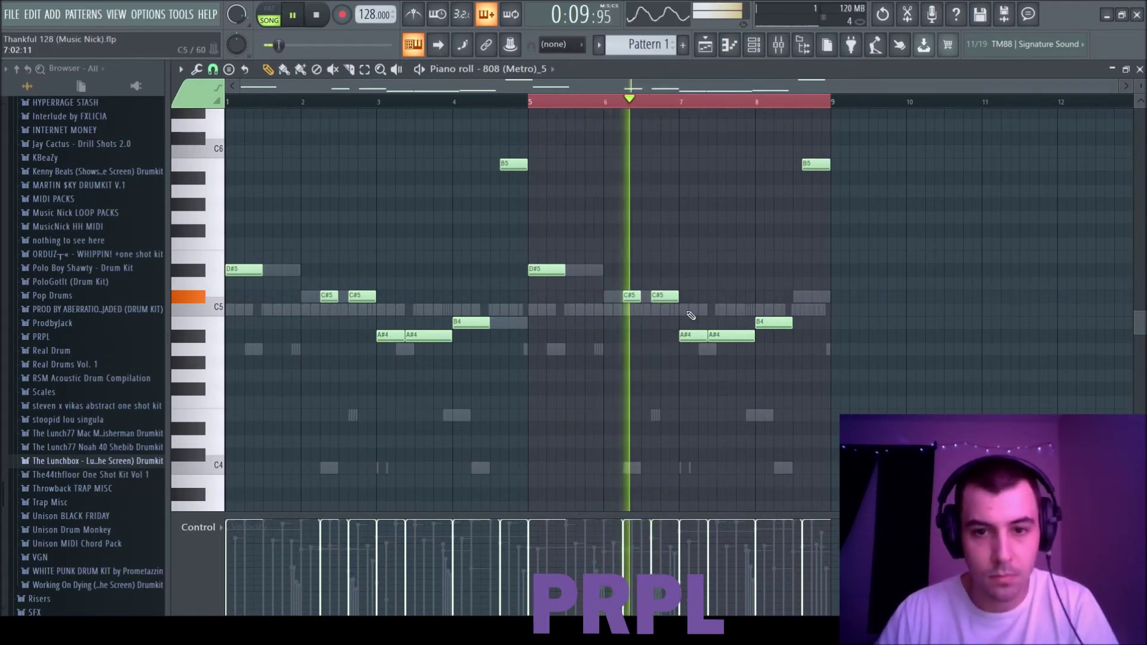
key(space)
key(space)
click(734, 335)
key(ctrl+Up)
ctrl+click(783, 223)
drag(748, 178, 736, 181)
click(742, 335)
key(space)
key(space)
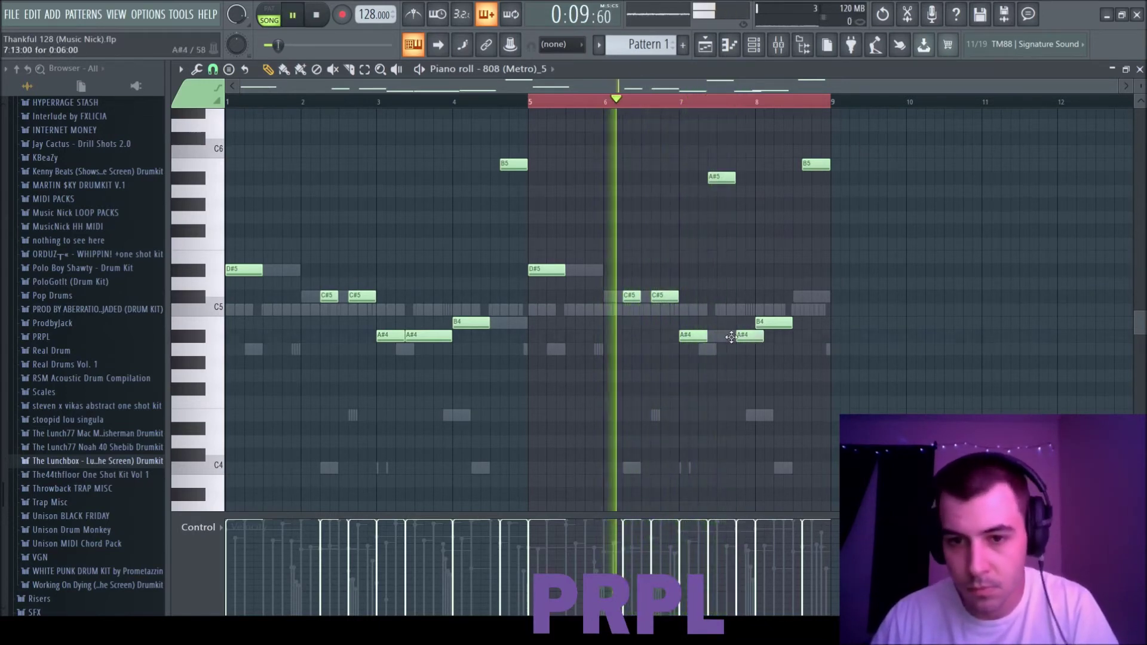
Replace the closing B5 808 note in bar 8 with a C#5 and switch to the playlist.
right_click(815, 165)
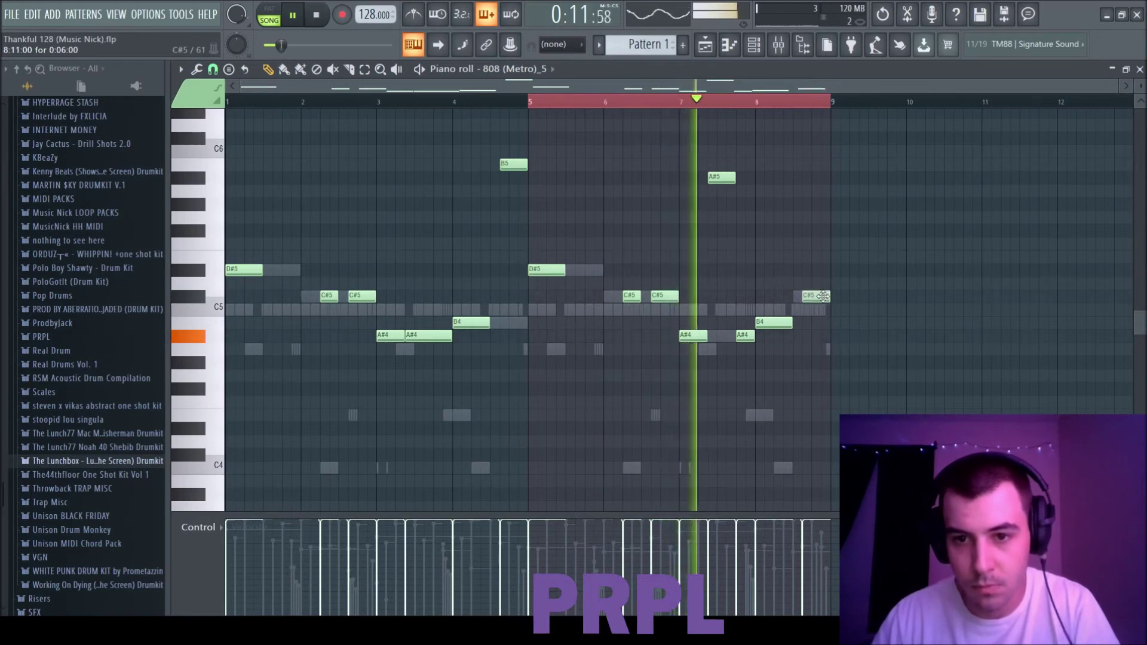
click(808, 297)
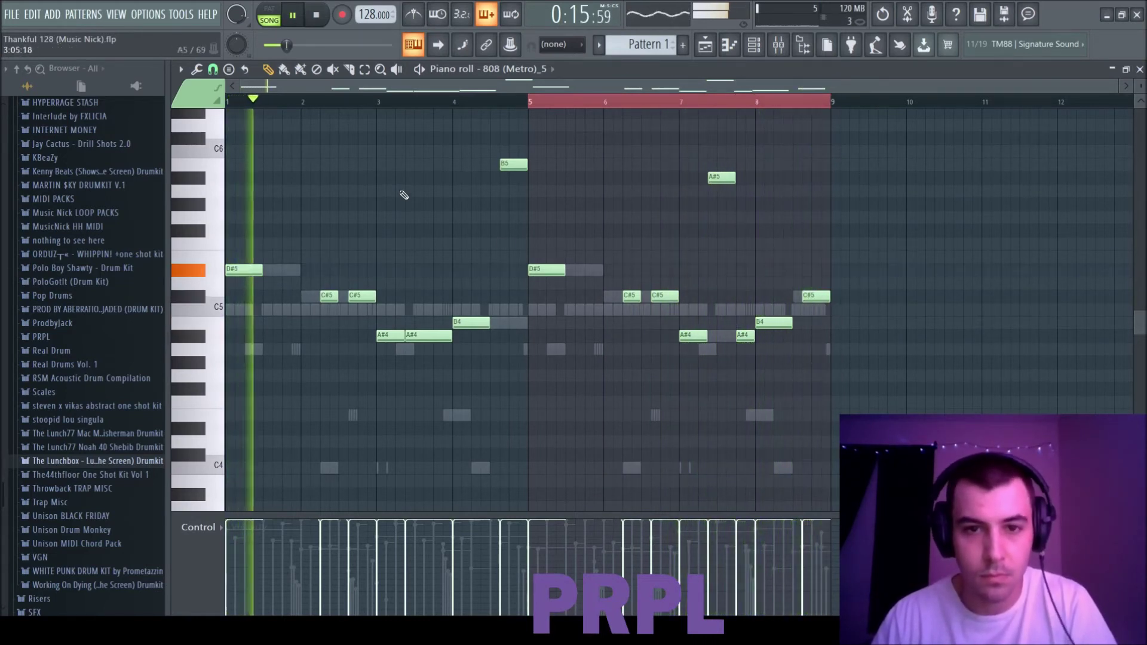
key(F5)
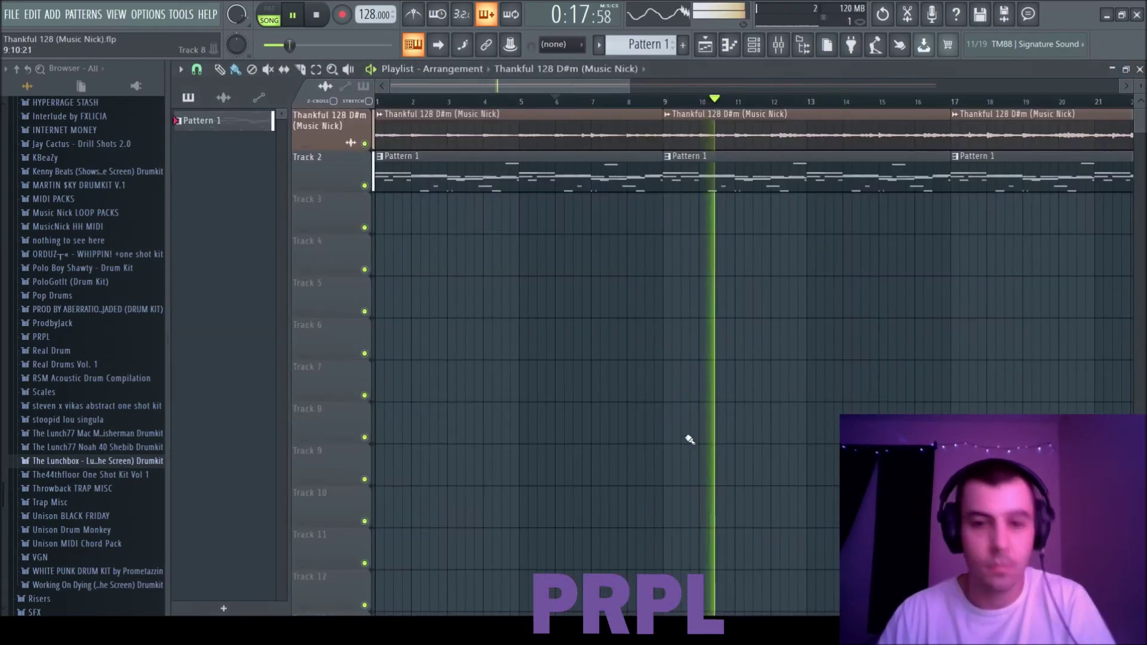
Bring up the channel rack and mixer, keep the channel rack in front, and save the project.
key(F6)
key(F9)
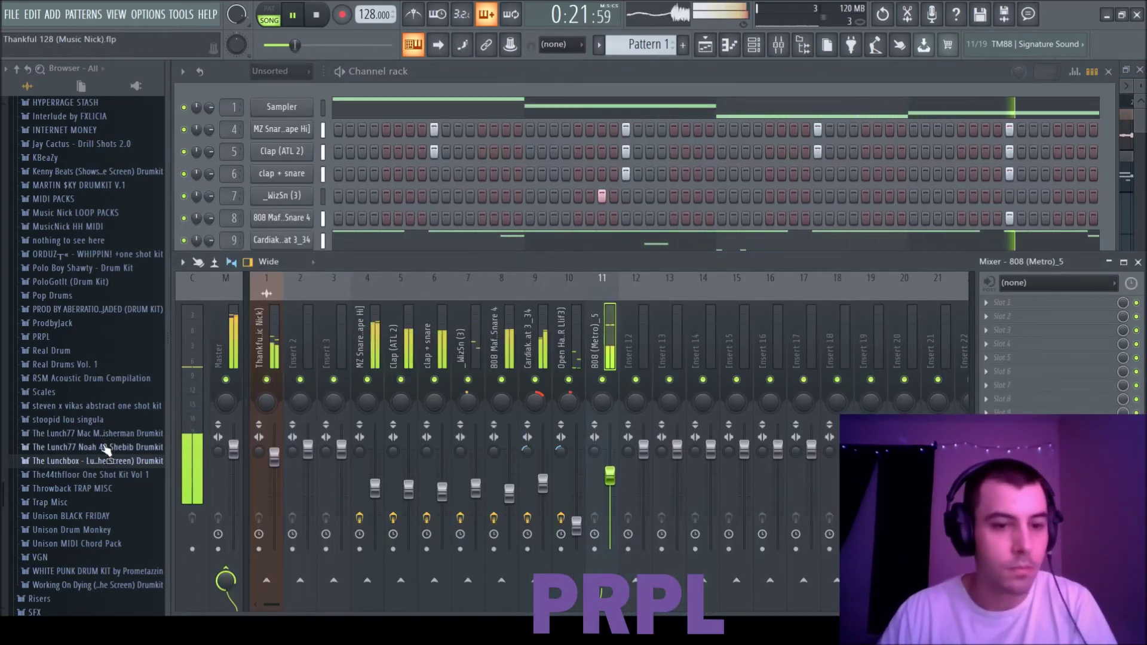
click(429, 82)
key(ctrl+s)
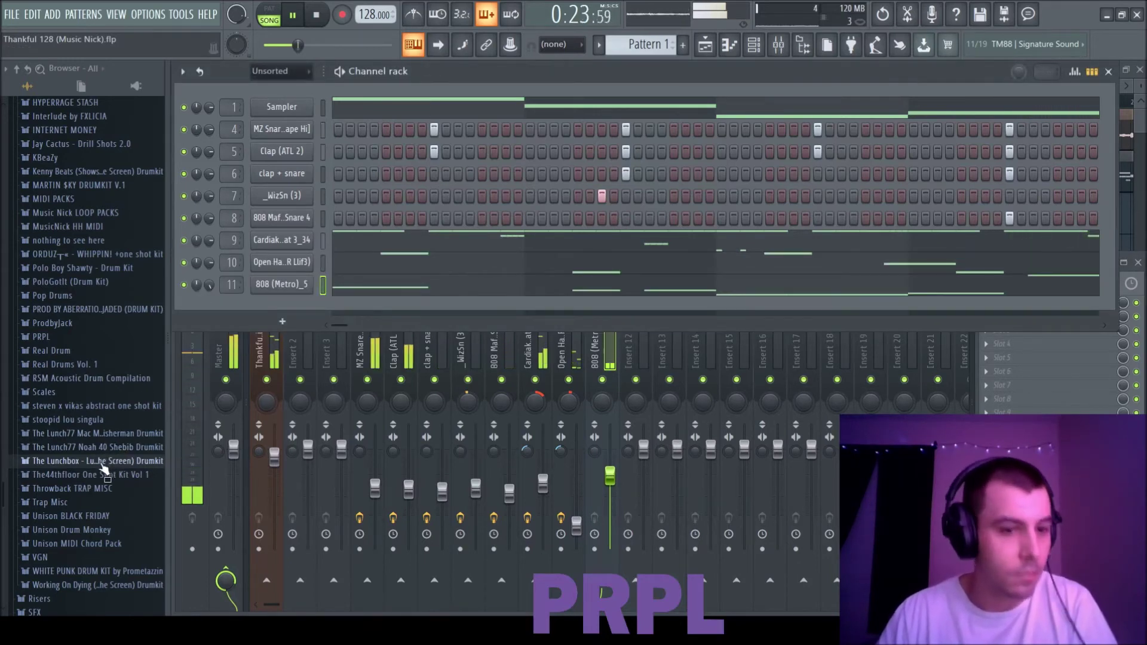
Open the Kicks folder of The Lunchbox drum kit and browse its samples.
click(101, 464)
click(52, 405)
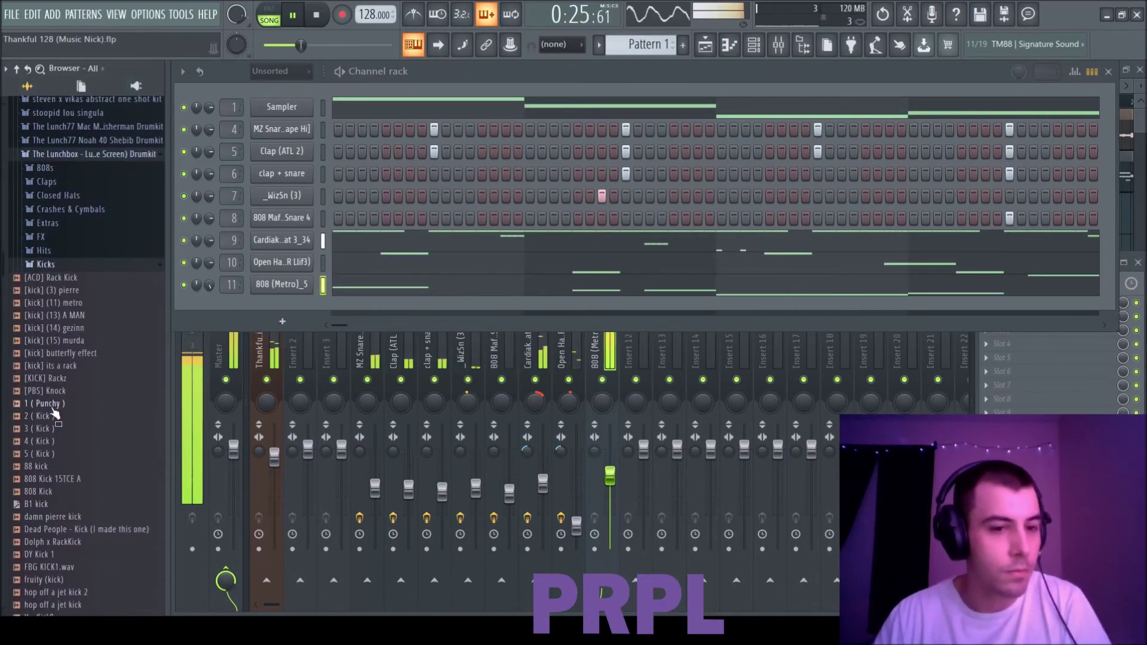
scroll(52, 403, down, 2)
scroll(47, 323, down, 2)
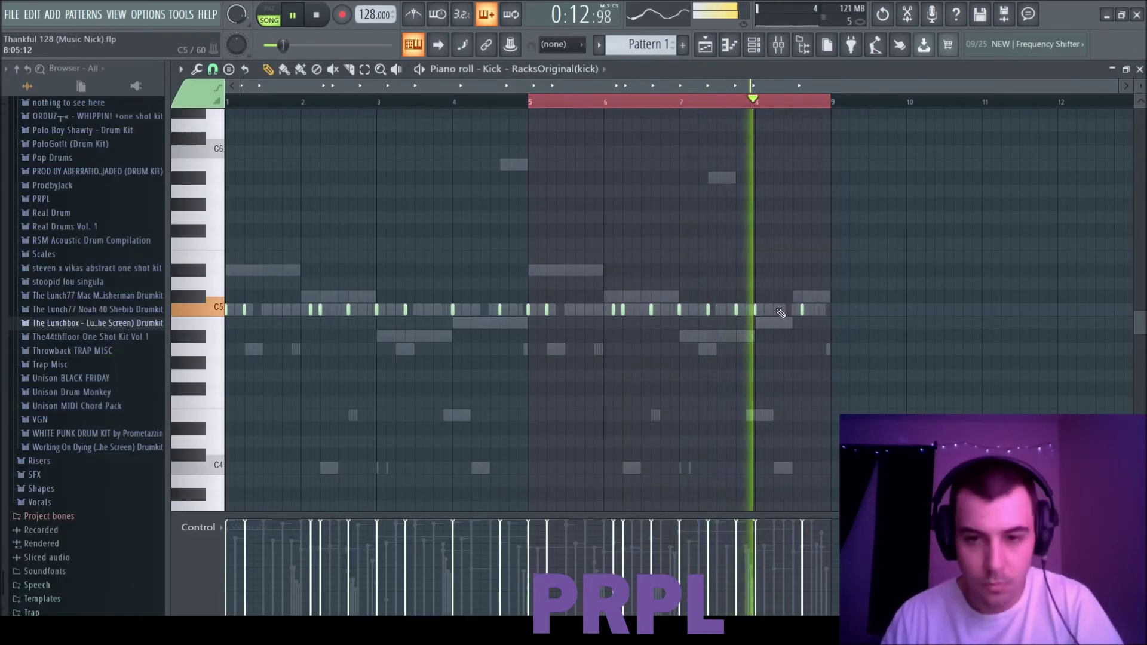
Add a C5 hit near the end of bar 8 to the Kick - RacksOriginal(kick) pattern, close the piano roll and save the project.
key(space)
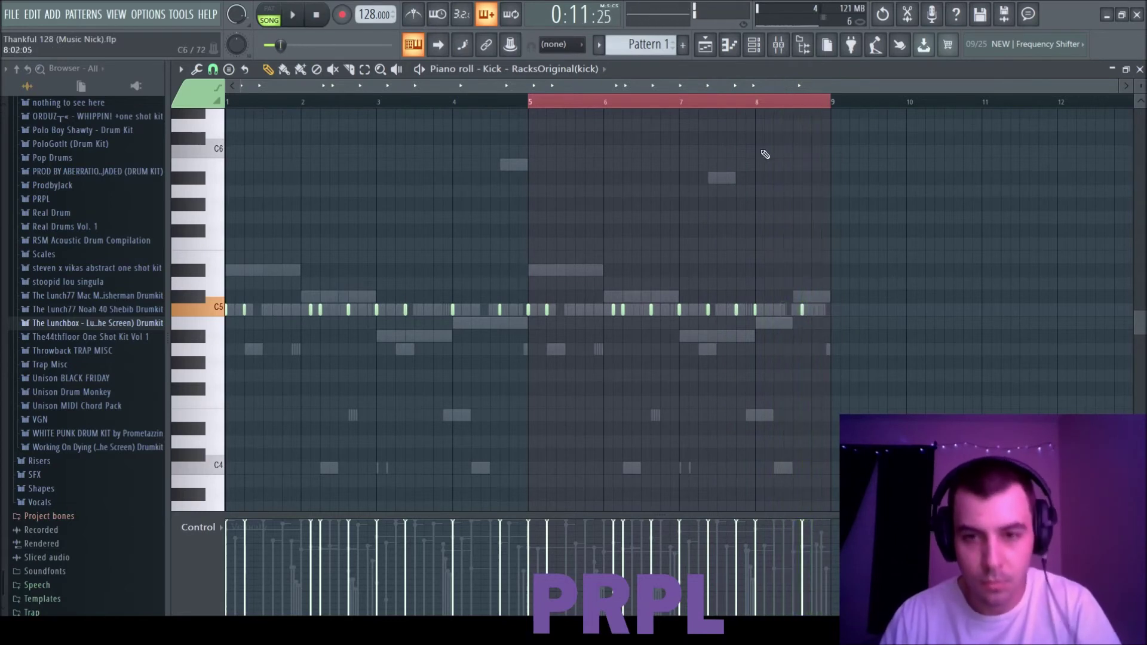
click(811, 308)
key(space)
key(space)
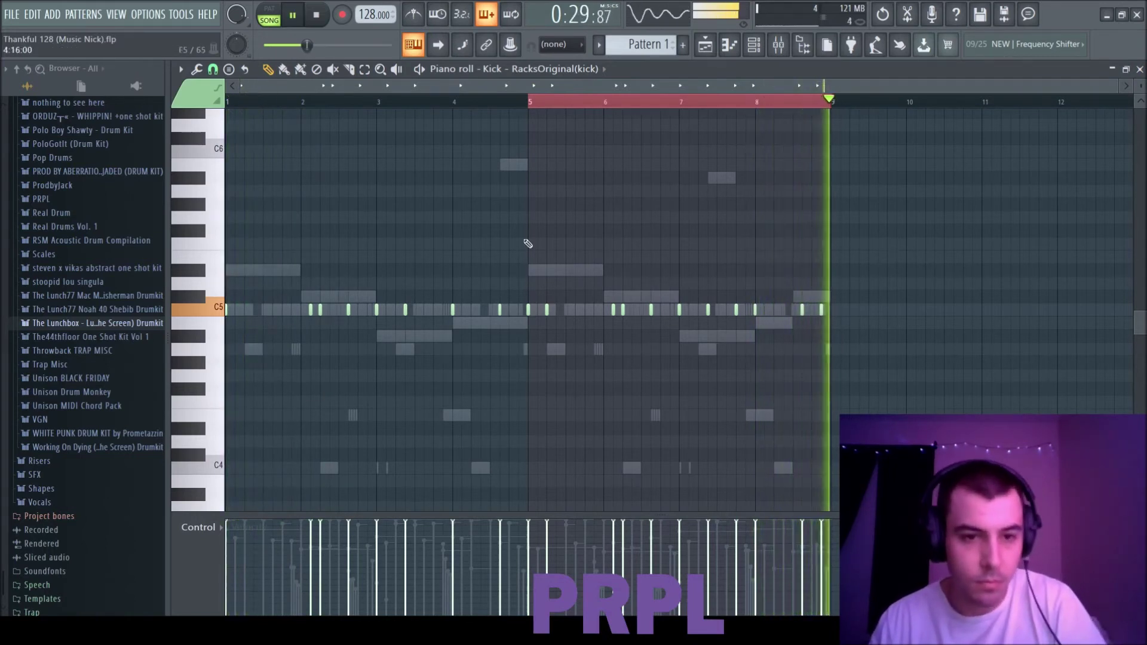
click(1140, 69)
key(ctrl+s)
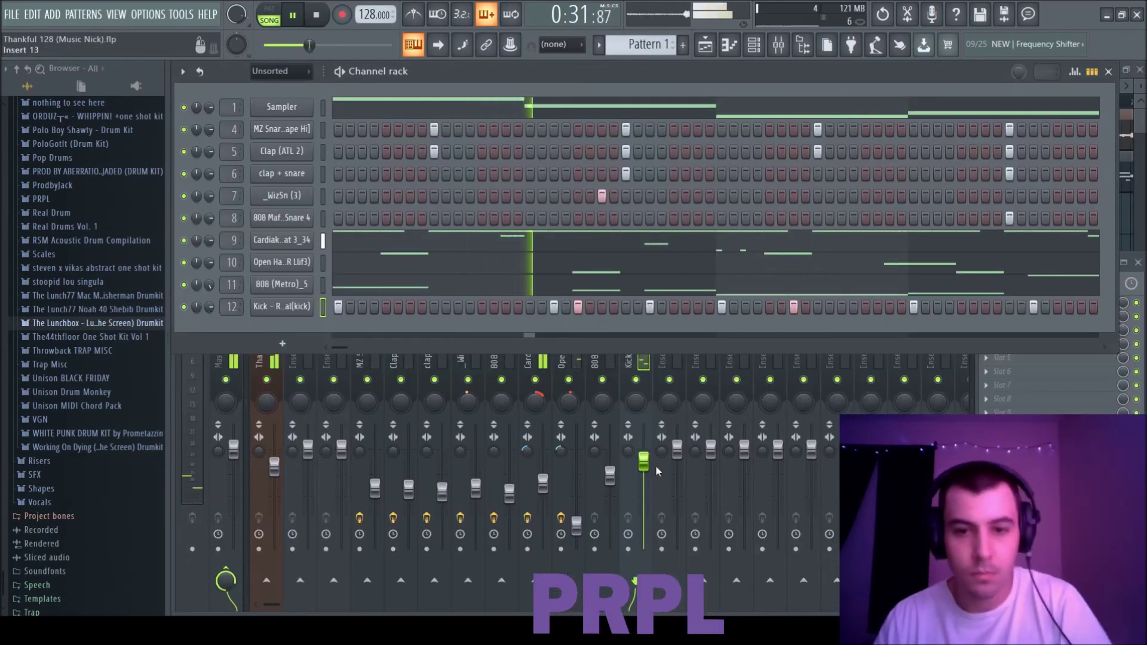
Review the Cardiak HiHat 3_34 notes in the piano roll and return to the channel rack.
click(430, 239)
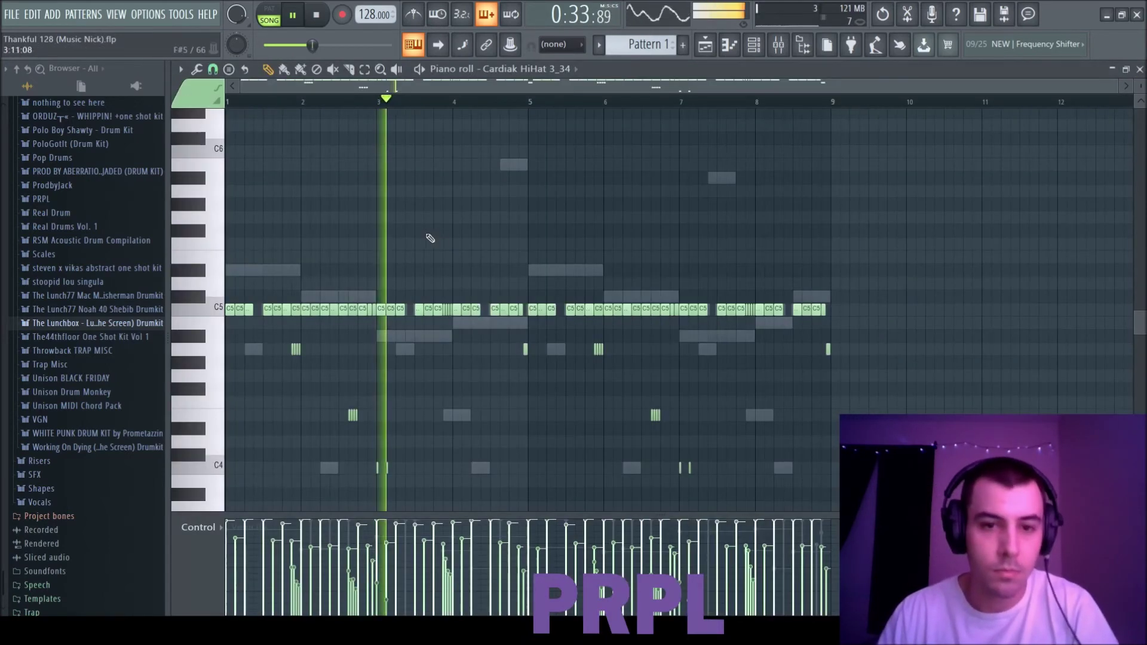
click(1139, 70)
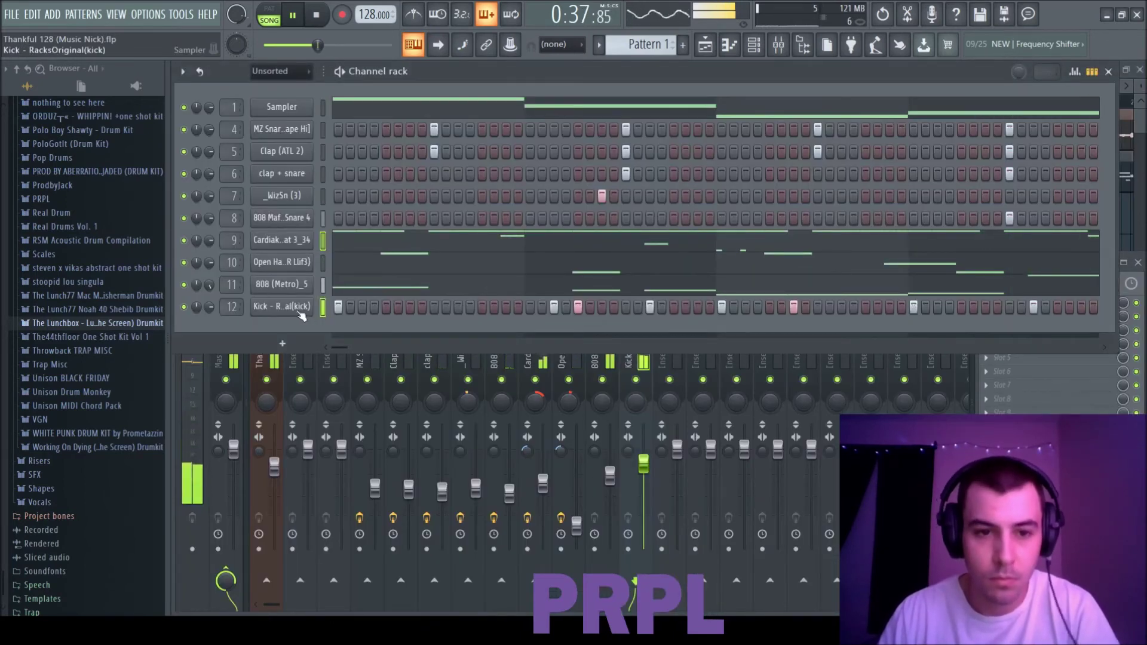
Review the Kick - RacksOriginal(kick) notes in the piano roll and return to the channel rack.
click(300, 314)
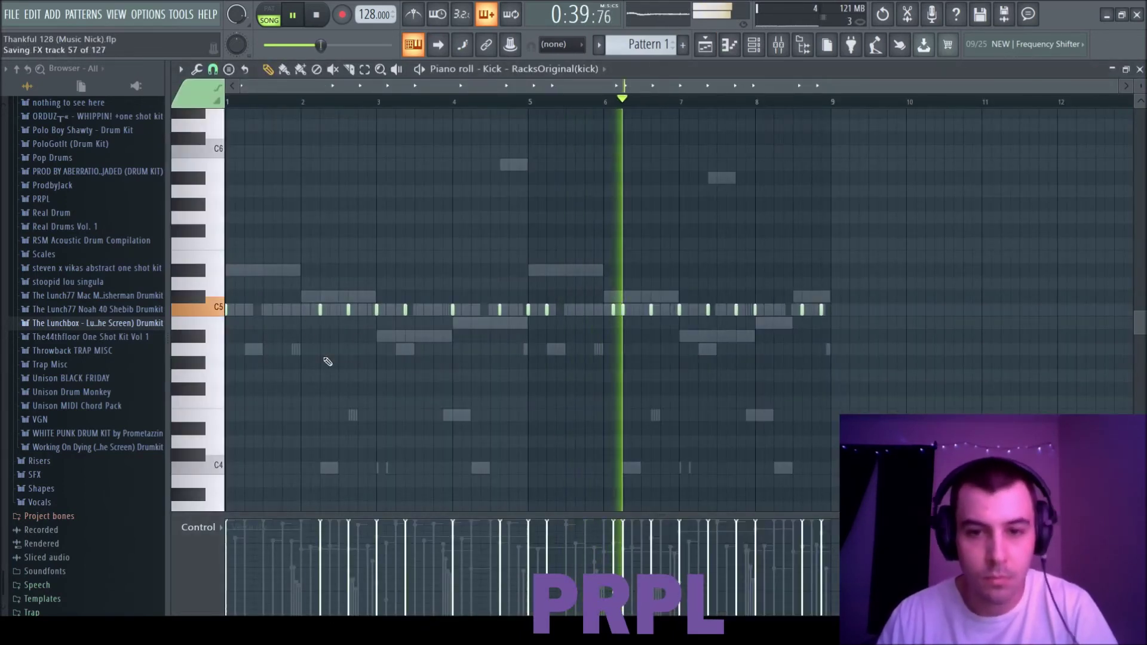
click(1140, 69)
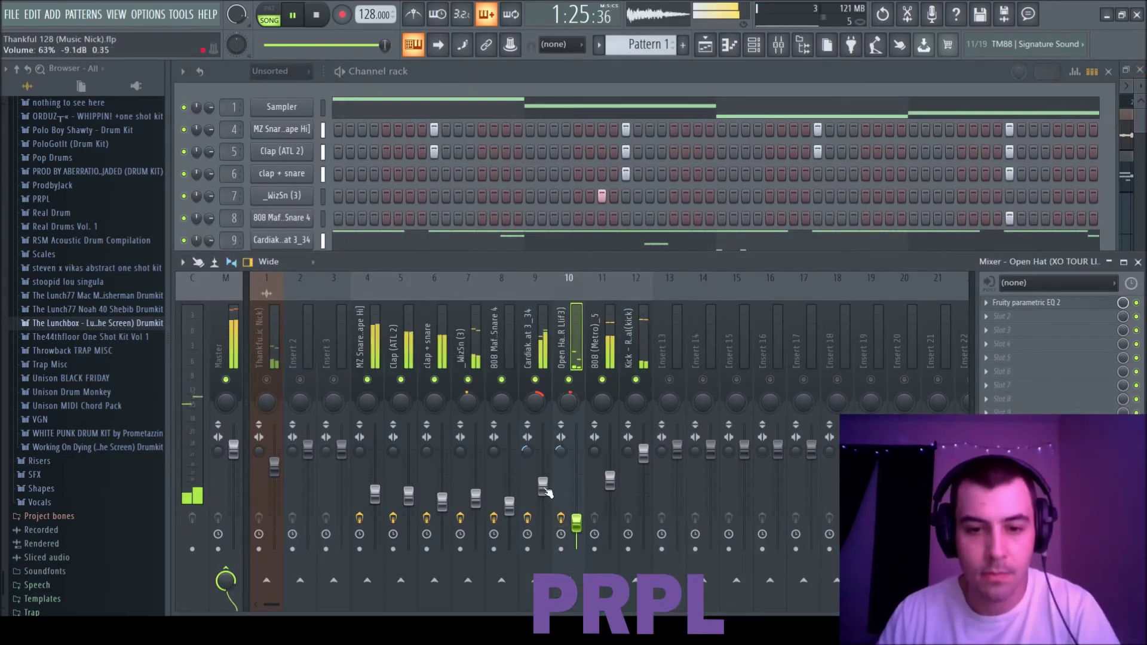
Lower the mixer levels of Cardiak HiHat to -12.0 dB, Clap (ATL 2) to -13.5 dB and the melody loop to -5.3 dB.
drag(542, 486, 546, 501)
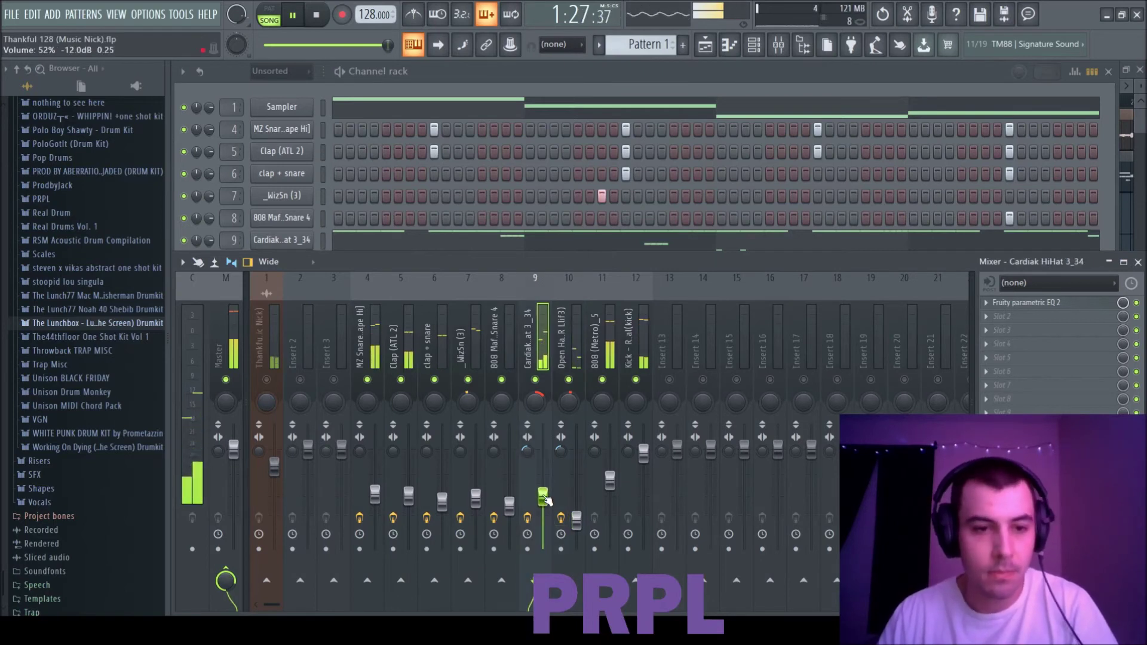
click(370, 367)
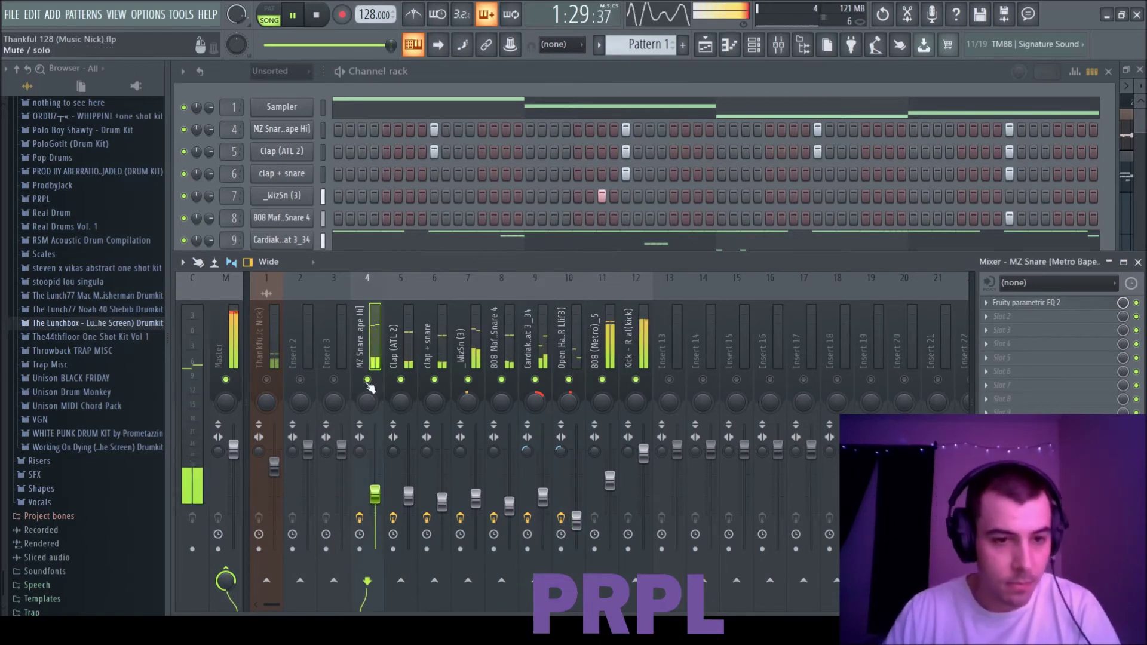
mouse_move(408, 497)
mouse_down()
mouse_move(375, 502)
mouse_move(409, 502)
mouse_up()
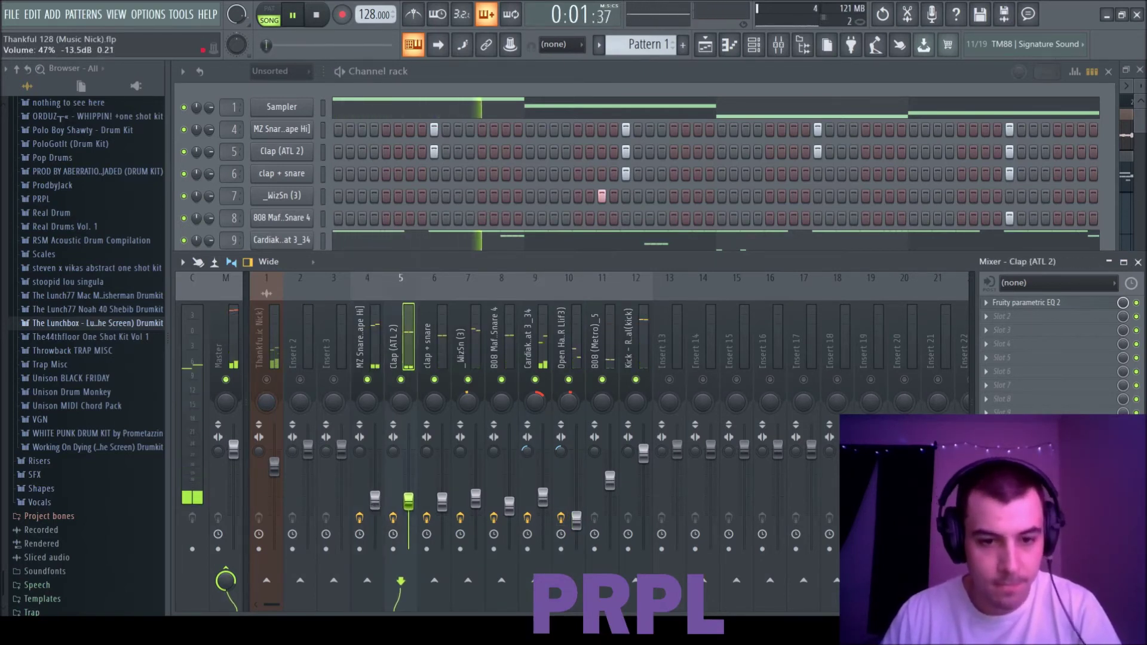
drag(274, 467, 274, 472)
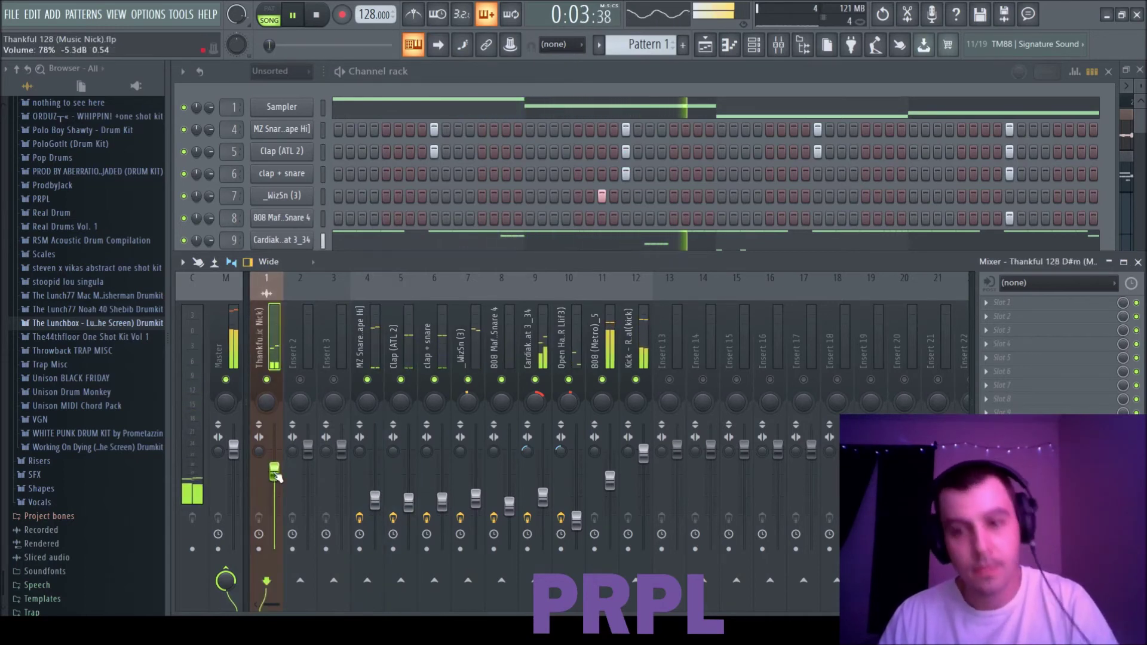
Load TRS Classic Clipper on the Master track with 5.0 dB gain and -4.1 slope, and close its window.
click(241, 368)
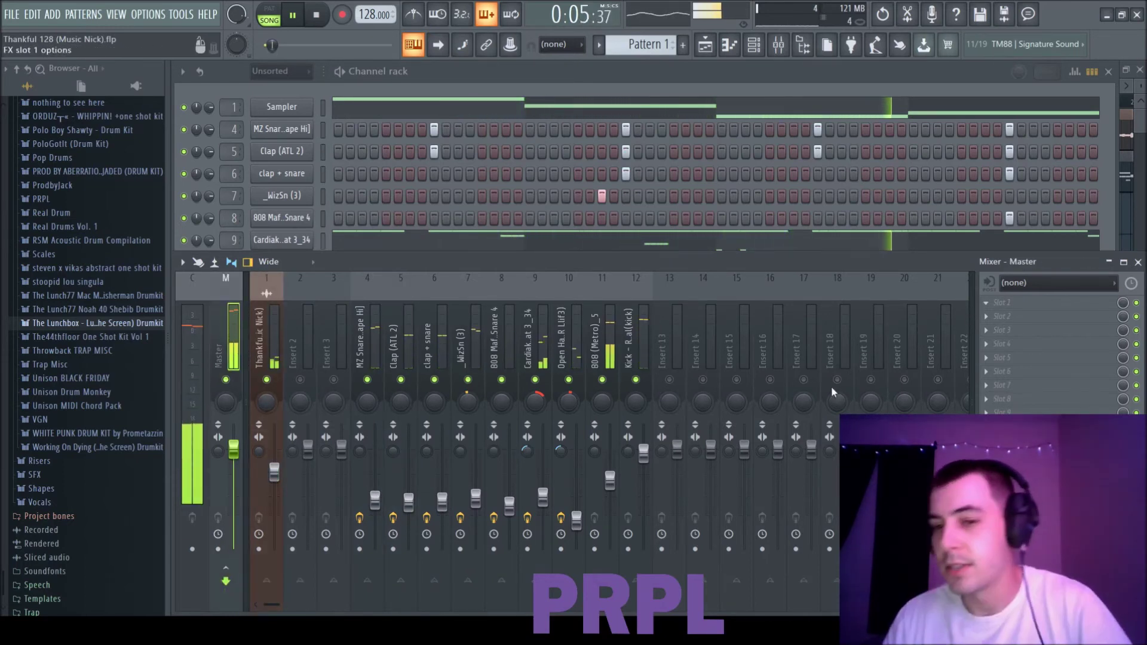
click(568, 277)
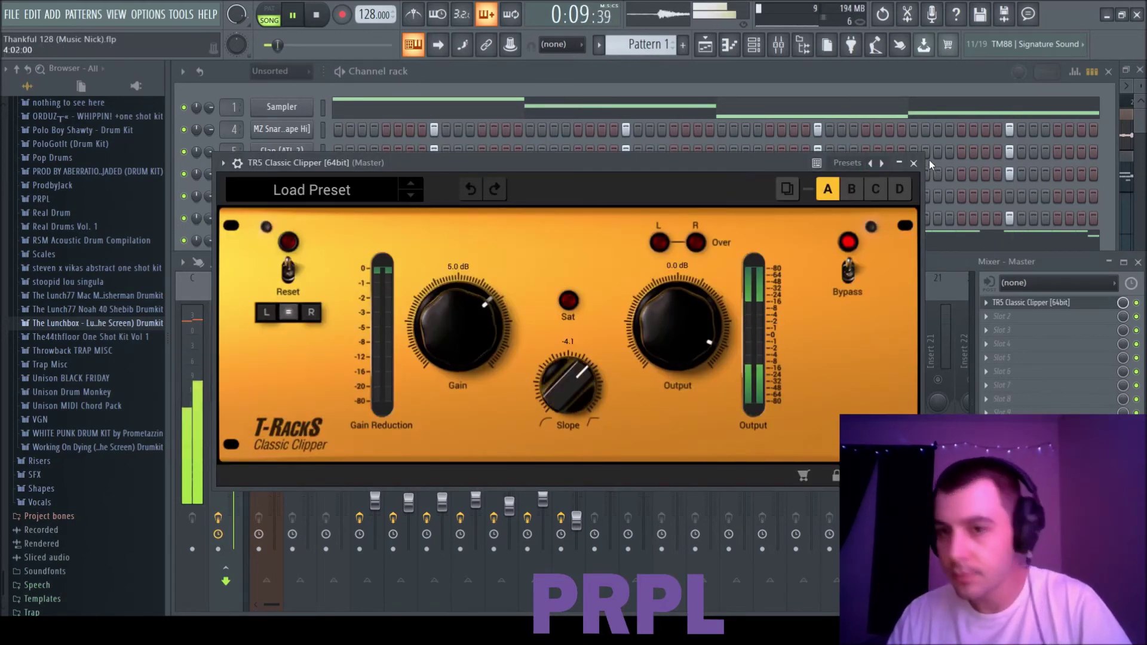
click(913, 163)
Lower the melody loop to -7.0 dB and slightly reduce the MZ Snare, Clap (ATL 2) and clap + snare levels.
drag(274, 472, 285, 481)
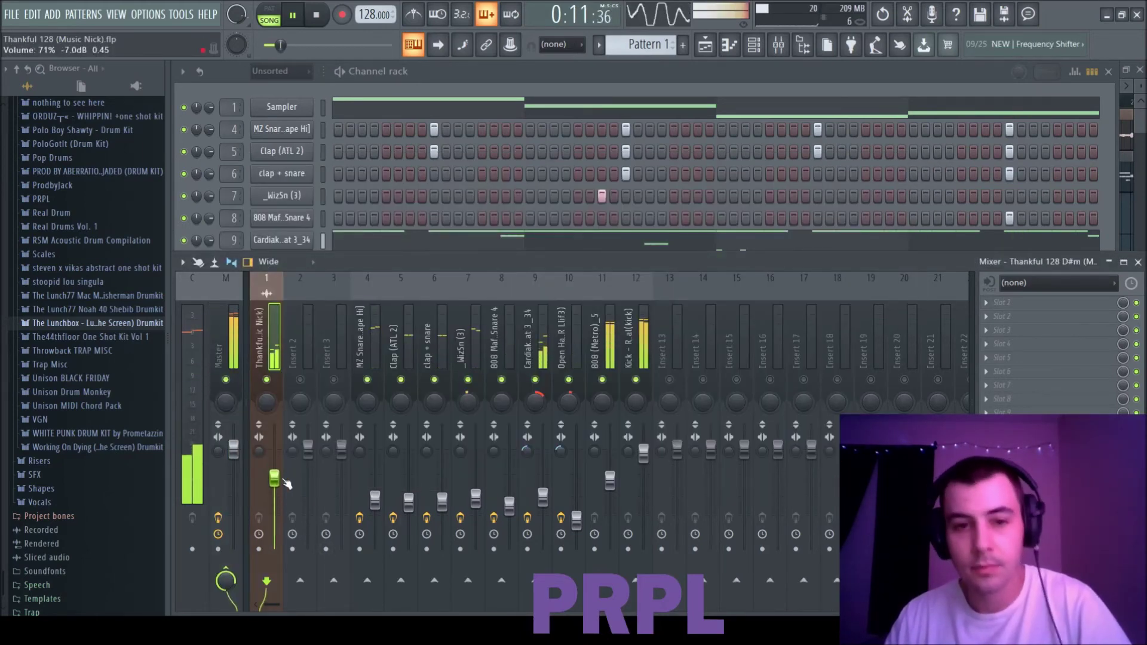
drag(375, 501, 375, 505)
drag(408, 503, 408, 508)
drag(375, 504, 442, 508)
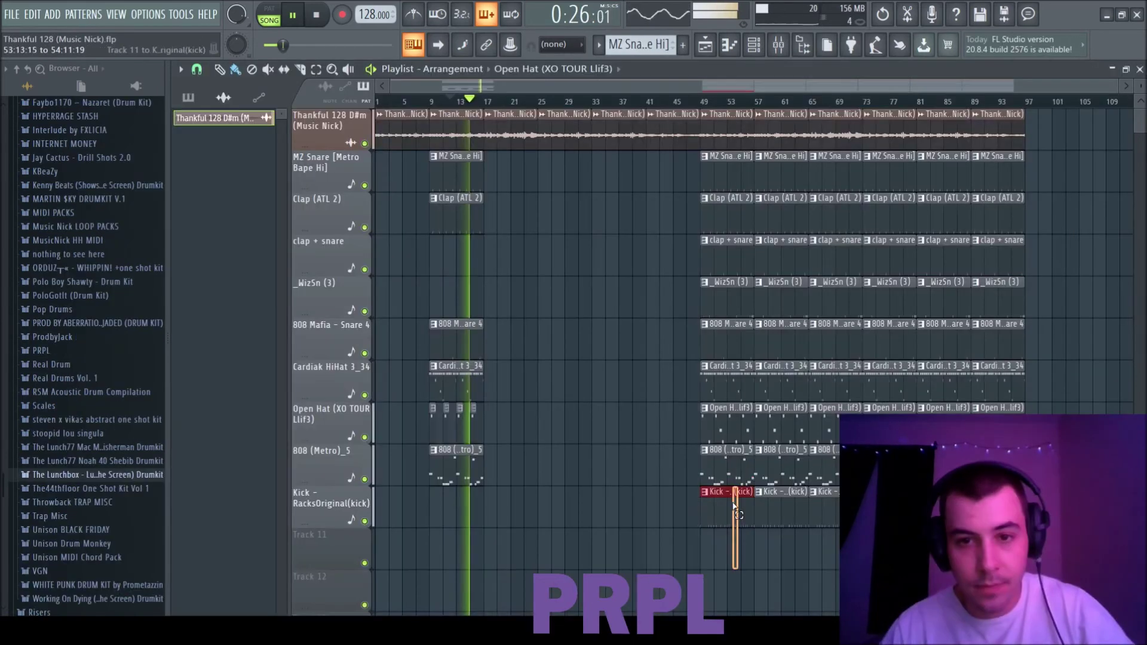
Copy the full eight-bar set of drum clips from bar 49 to bar 17 and play the result.
drag(698, 180, 510, 179)
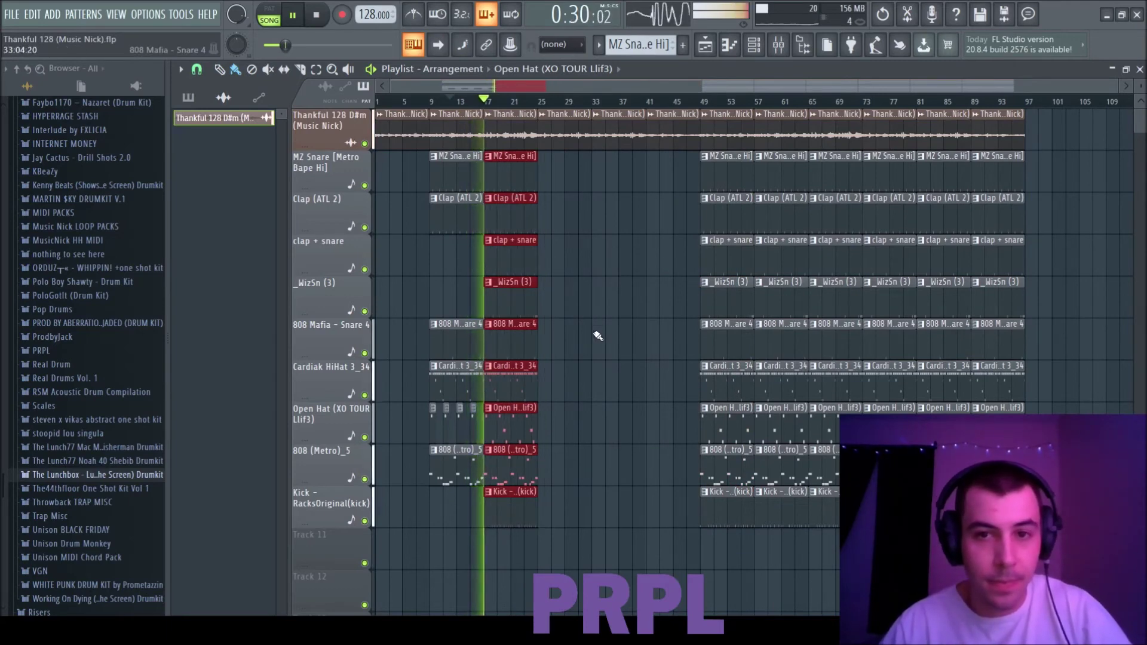
key(space)
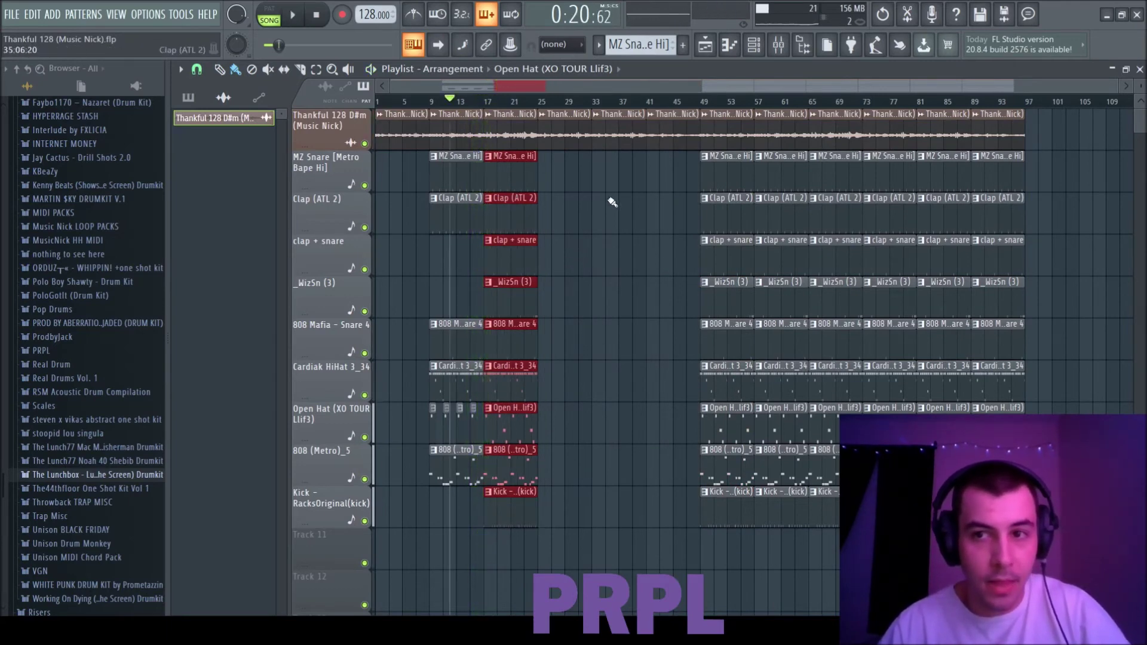
scroll(472, 111, up, 3)
key(space)
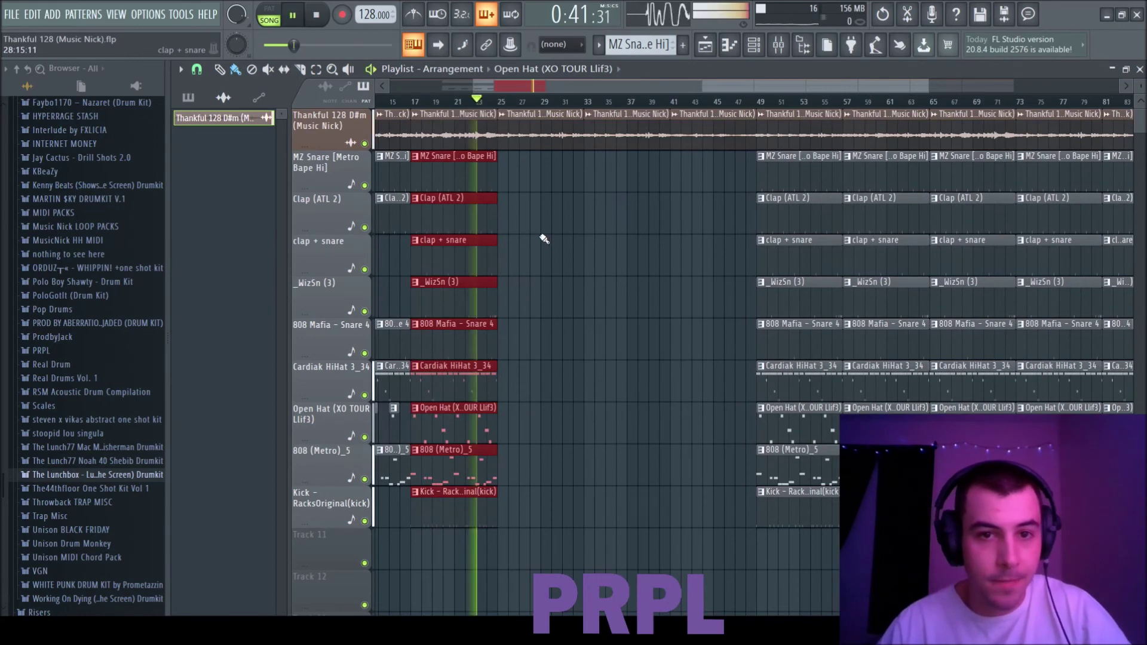
Select all drum clips in bars 9 to 24 and duplicate them into bars 25 to 40.
scroll(541, 358, down, 2)
drag(633, 614, 398, 140)
key(ctrl+b)
key(space)
scroll(561, 257, up, 4)
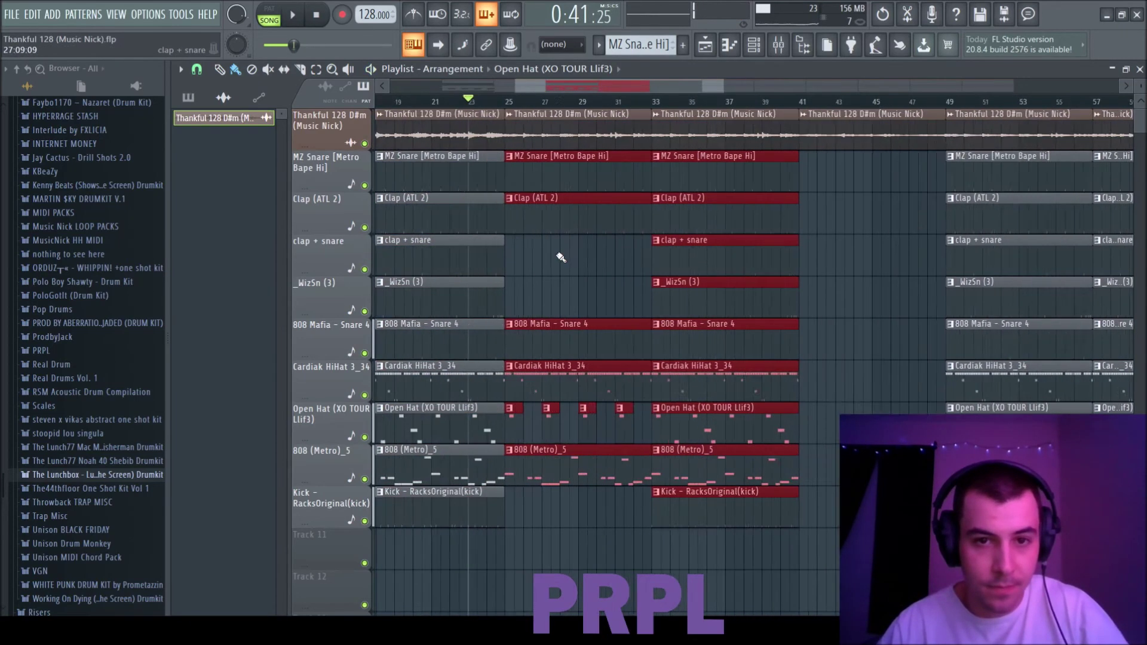
Trim the end of the Cardiak HiHat clip at bar 17 to a length of 7:08:00 and replay the transition.
key(space)
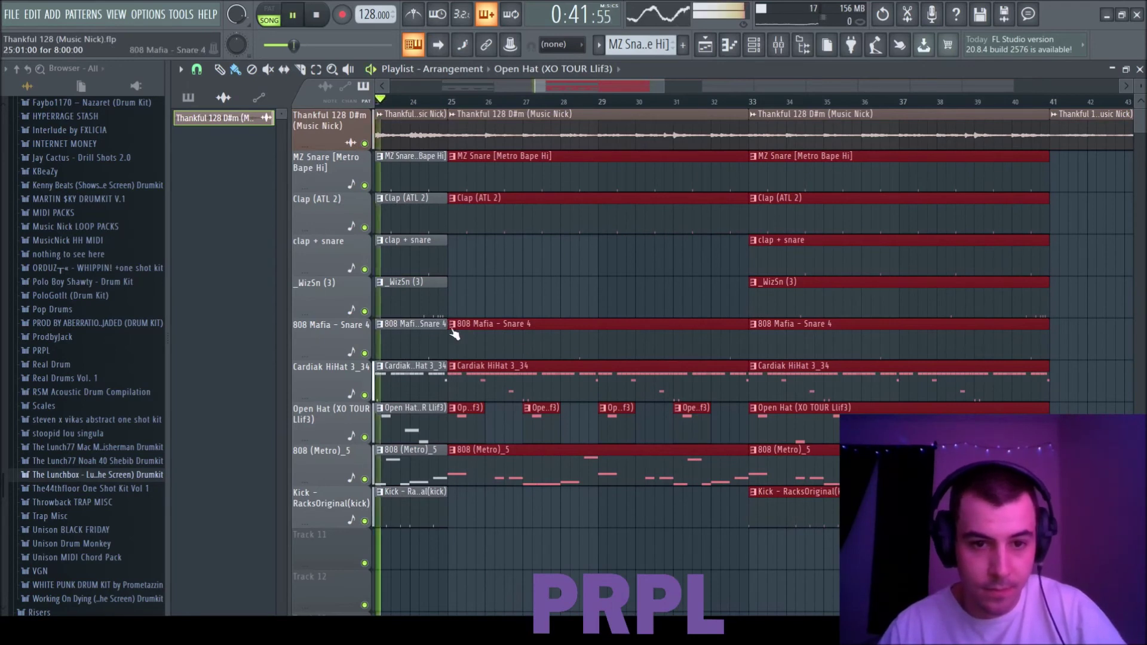
drag(447, 385, 424, 395)
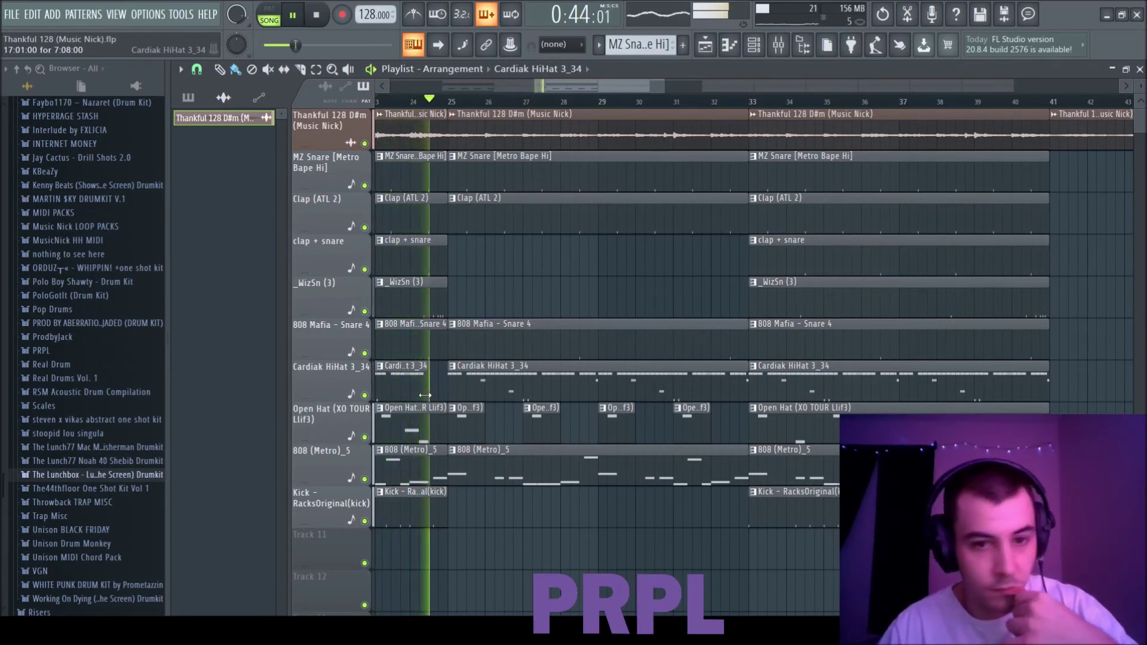
key(space)
key(space)
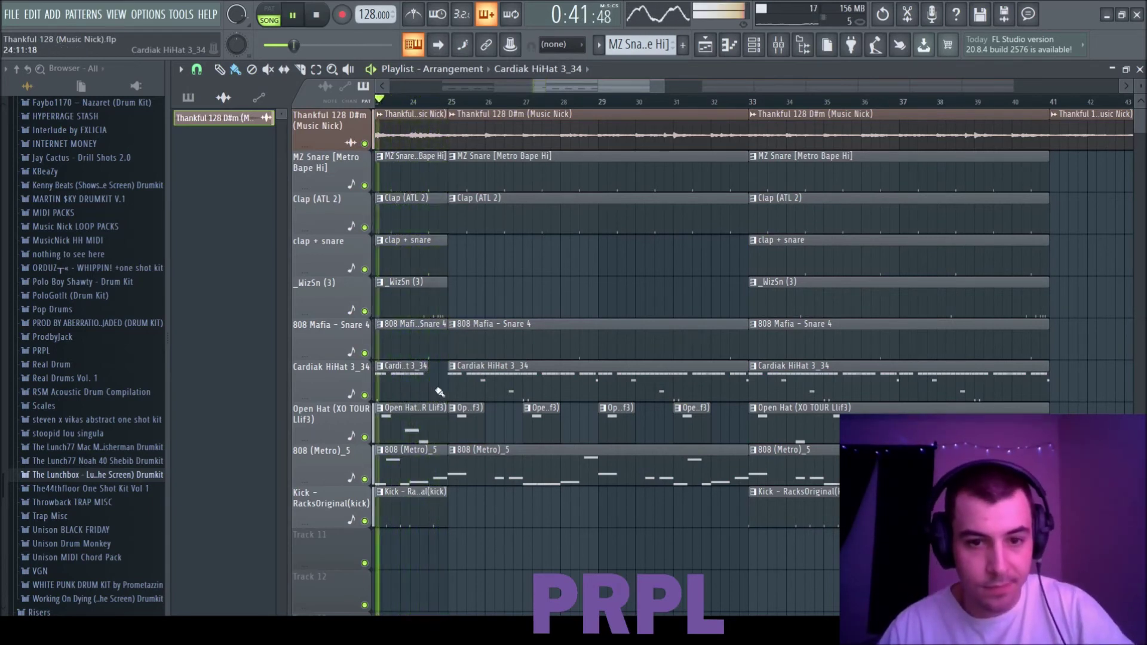
Delete the Open Hat clip at bar 25 and trim the starts of the other drum clips there to bar 27.
right_click(458, 429)
drag(472, 472, 509, 187)
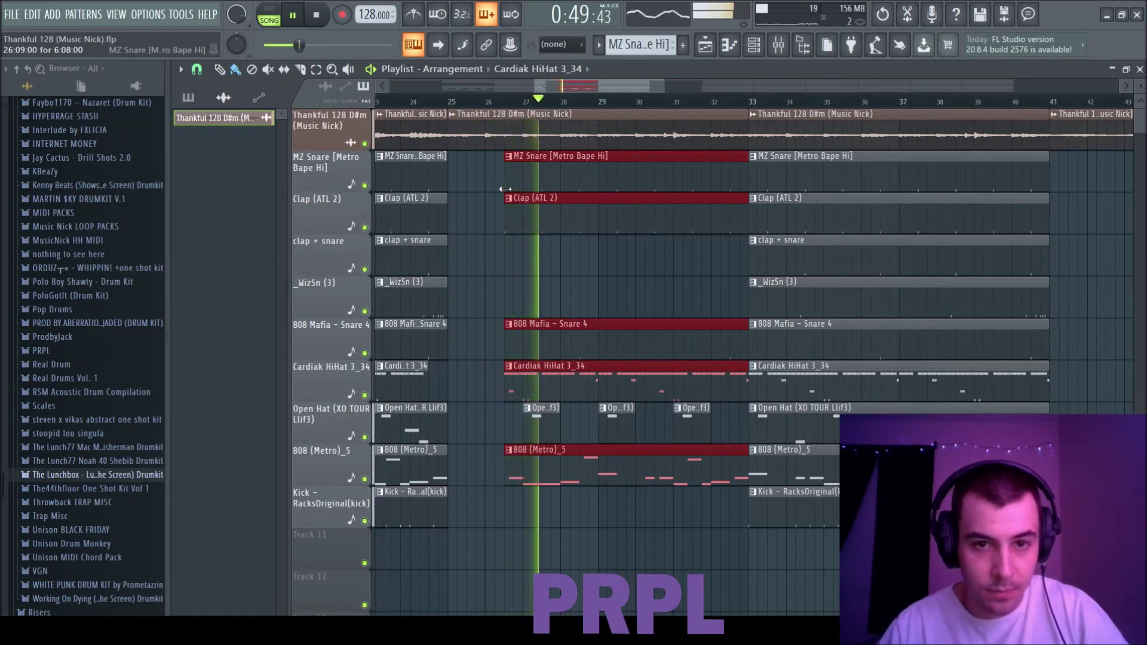
drag(504, 189, 486, 190)
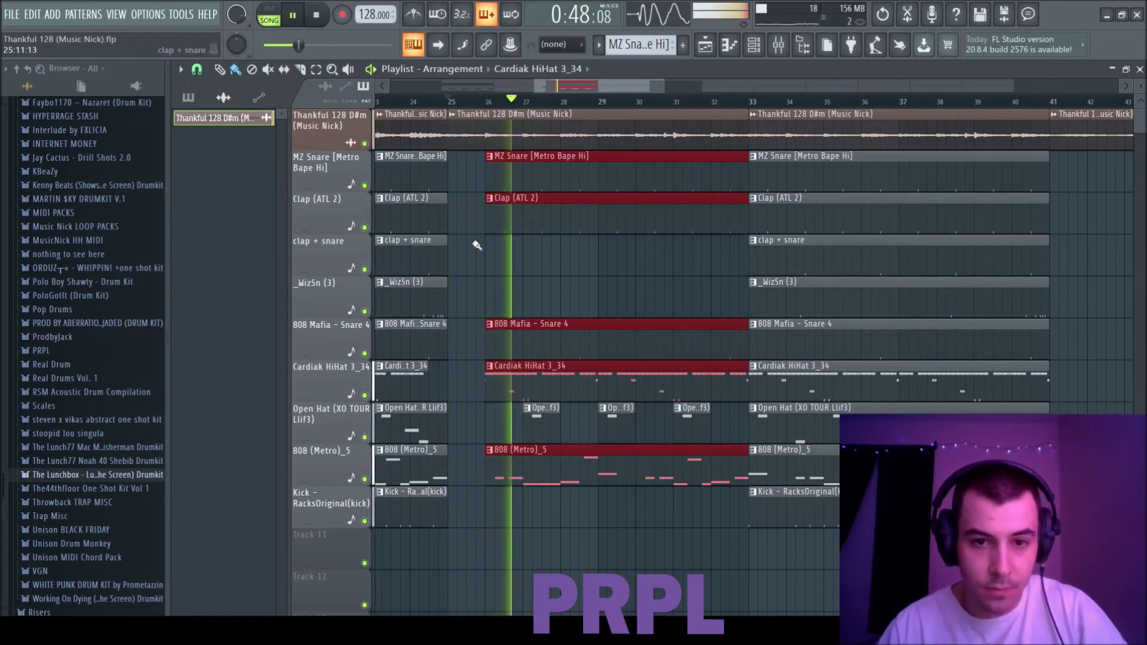
drag(487, 182, 520, 182)
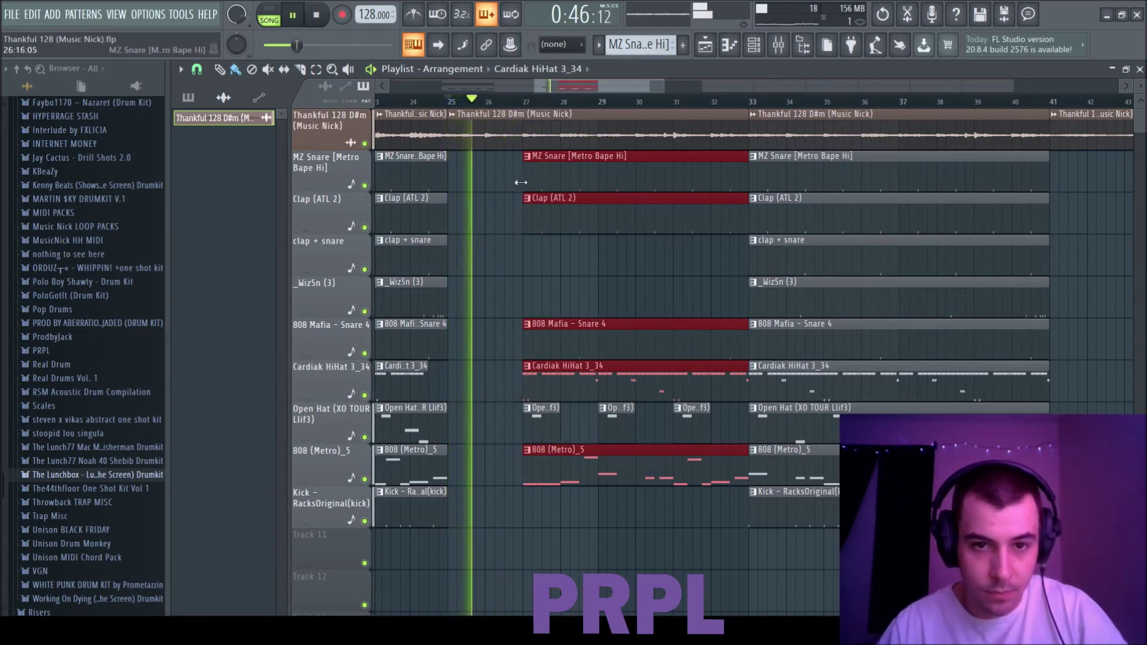
ctrl+click(516, 285)
Activate the Slice tool and select the drum clips running from bar 27 to bar 33.
scroll(515, 285, down, 4)
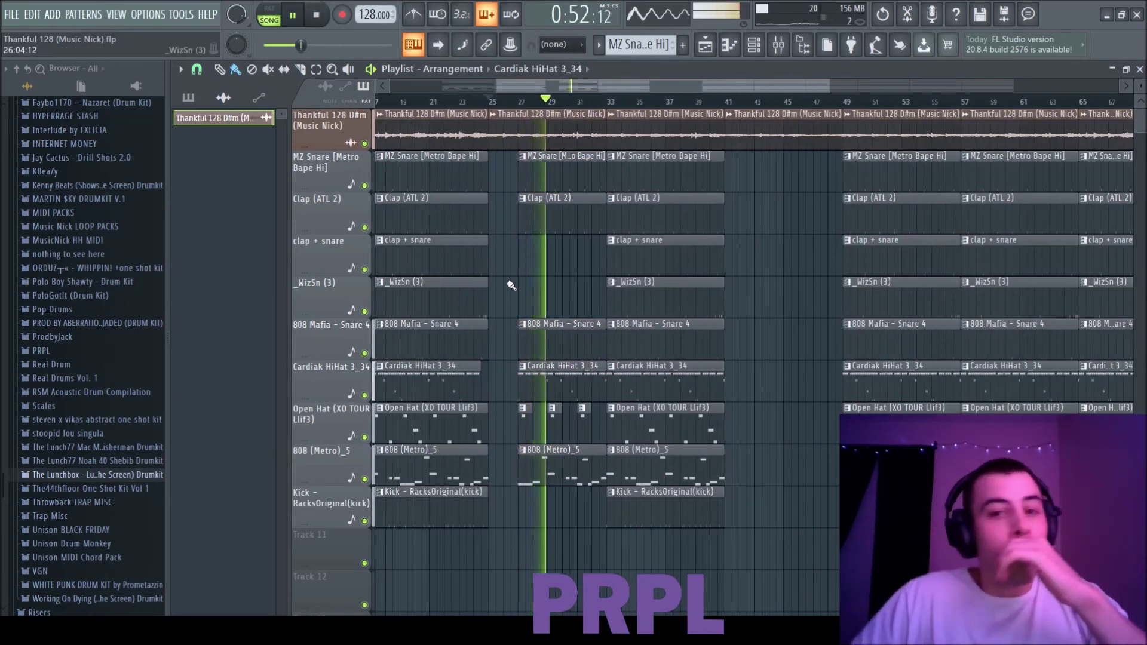
click(300, 69)
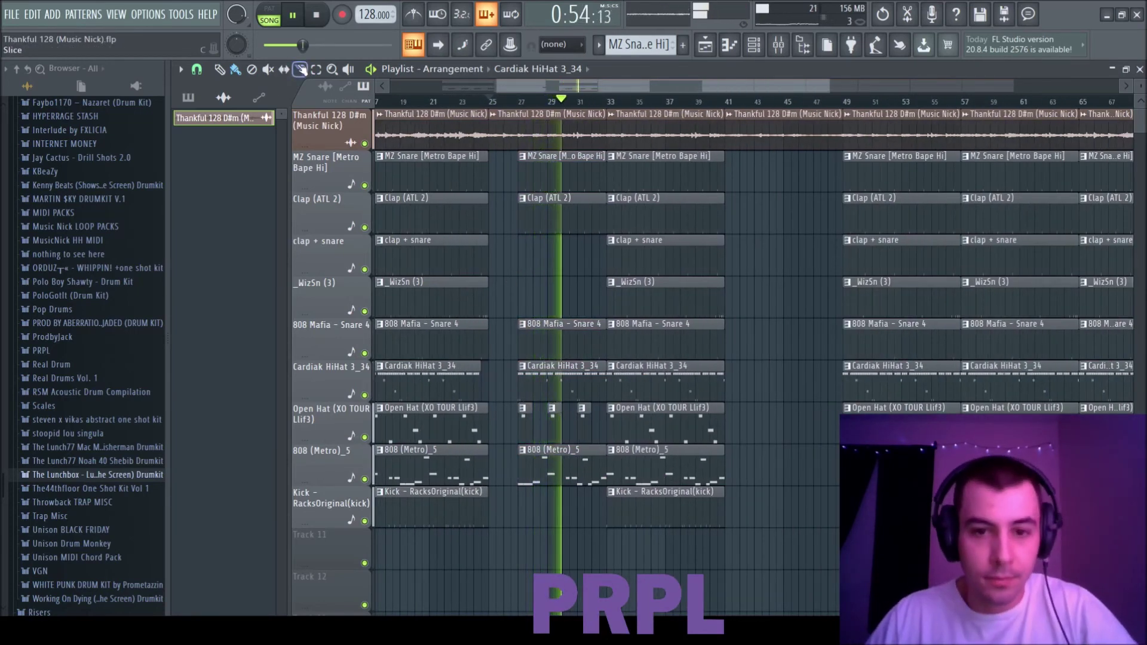
scroll(622, 328, up, 4)
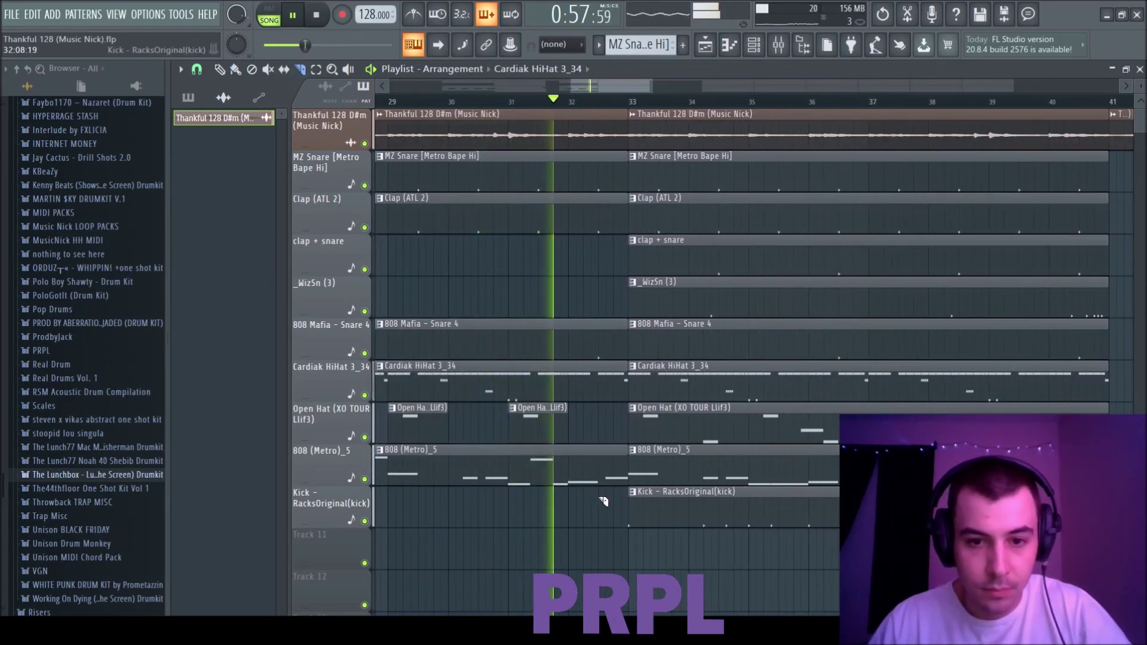
ctrl+right_click(620, 181)
ctrl+click(589, 279)
scroll(703, 254, down, 5)
Play the arrangement from around bar 28 to examine how the thinned-out section leads into bar 33.
key(space)
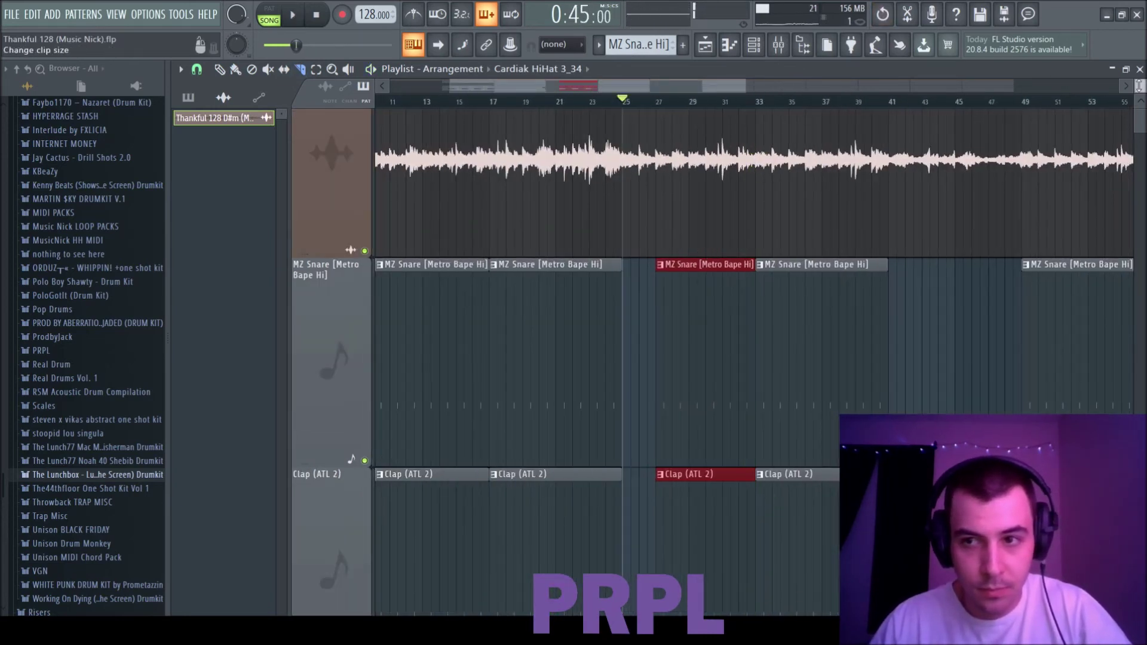
scroll(717, 359, down, 6)
scroll(894, 217, down, 1)
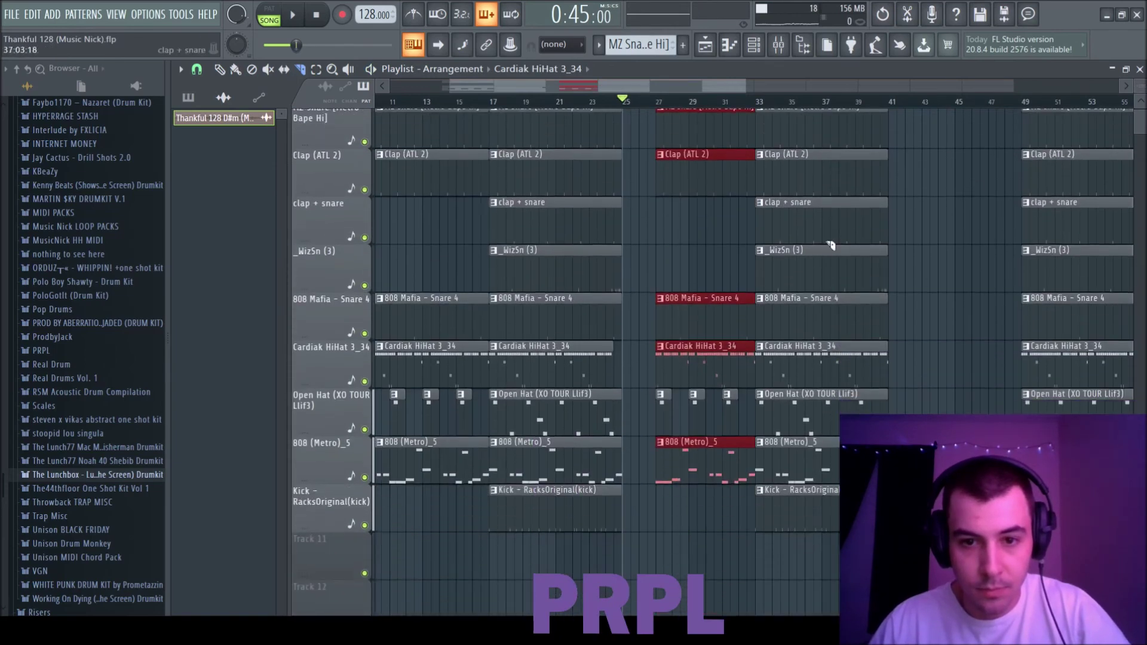
scroll(878, 222, down, 4)
key(space)
scroll(735, 239, up, 3)
click(615, 100)
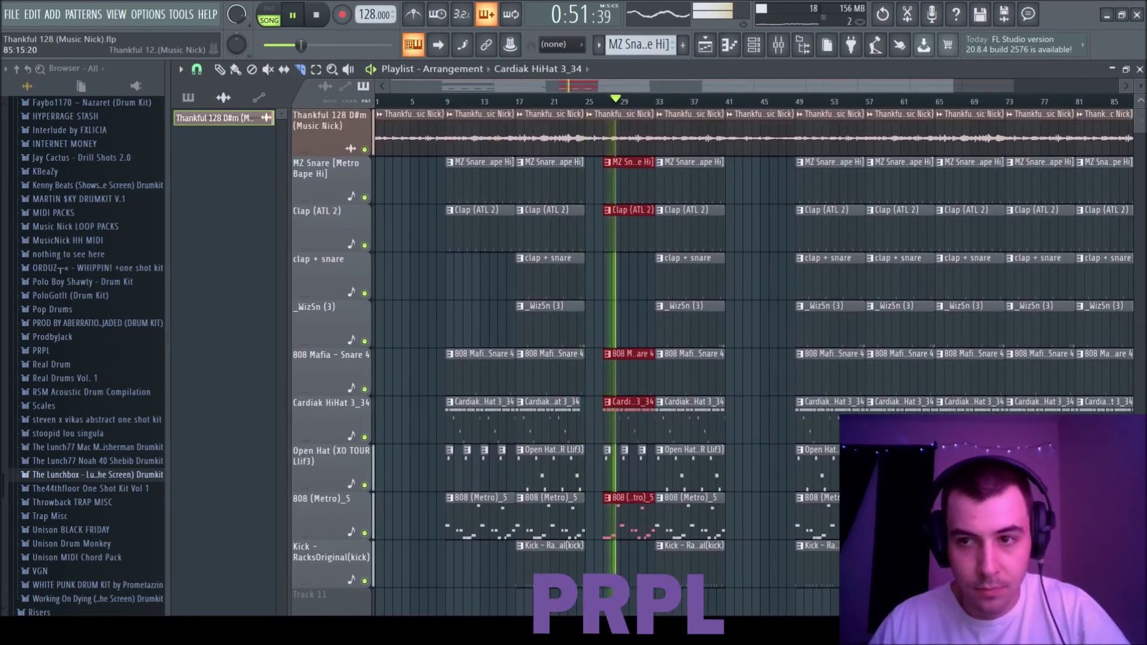
Clear the clip selection, then slice the drum clips halfway through bar 32 and remove the pieces before bar 33.
scroll(635, 257, down, 1)
ctrl+click(645, 296)
scroll(645, 300, up, 3)
scroll(646, 301, up, 2)
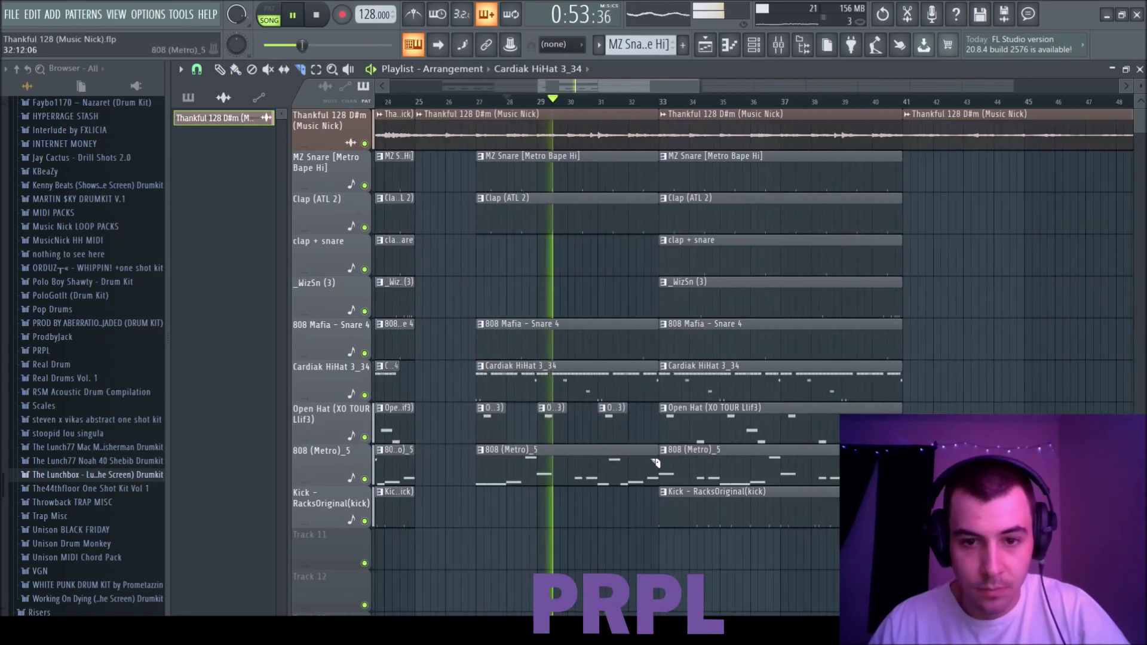
scroll(648, 508, up, 2)
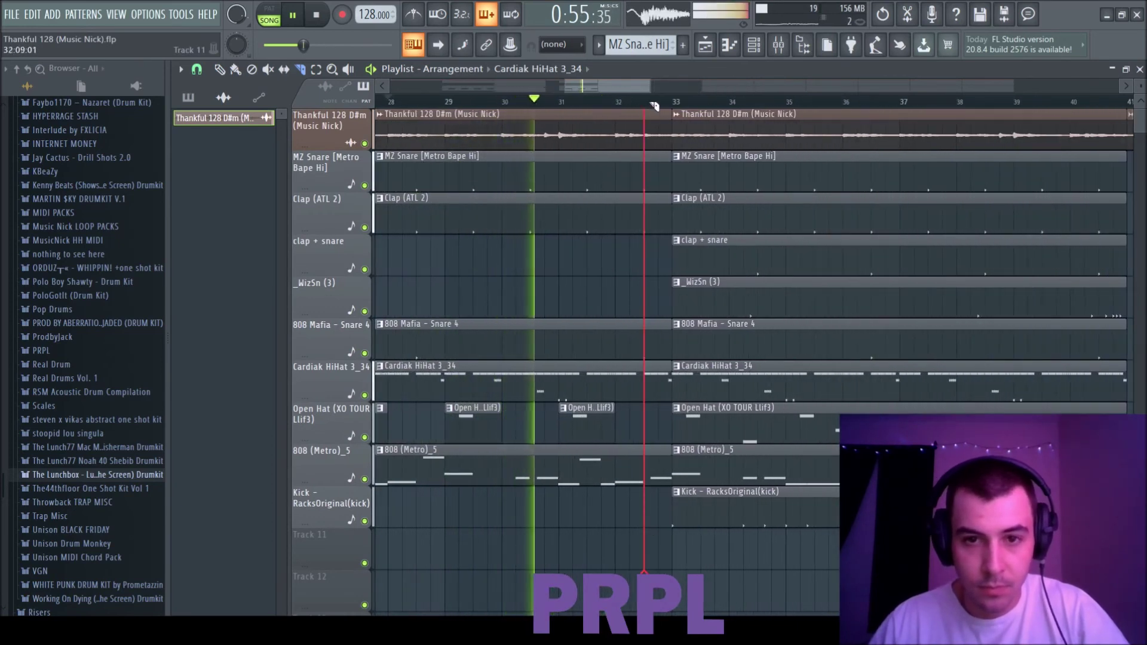
drag(653, 165, 647, 491)
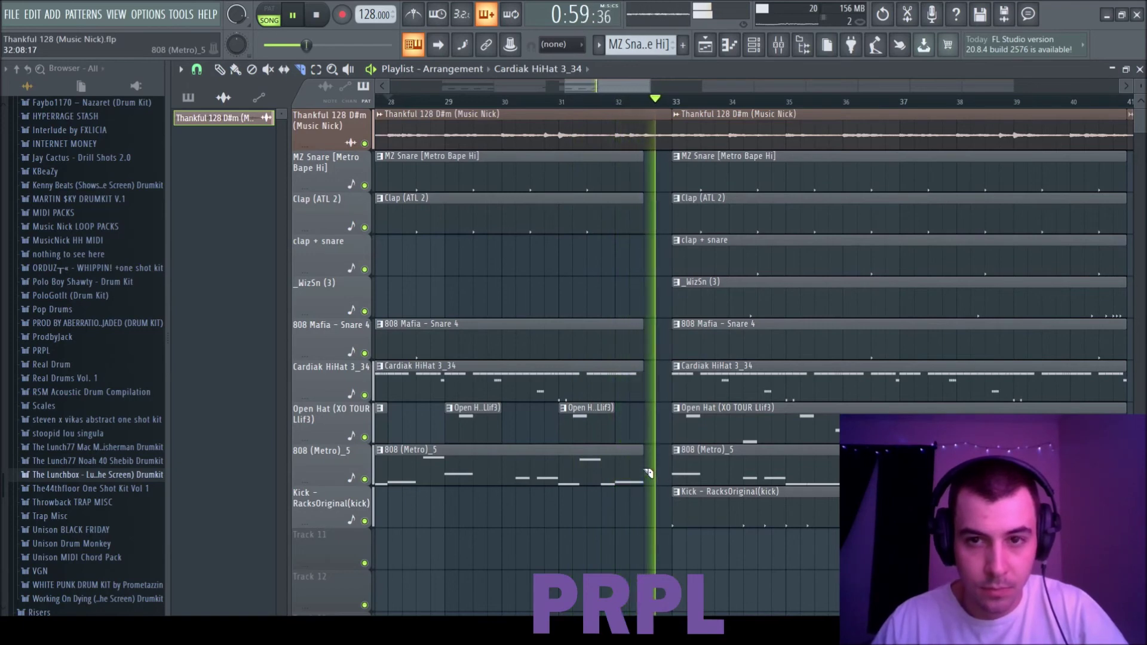
Return to the Paint tool, then solo the melody loop's mixer track for a listen and restore the full mix.
scroll(612, 418, down, 4)
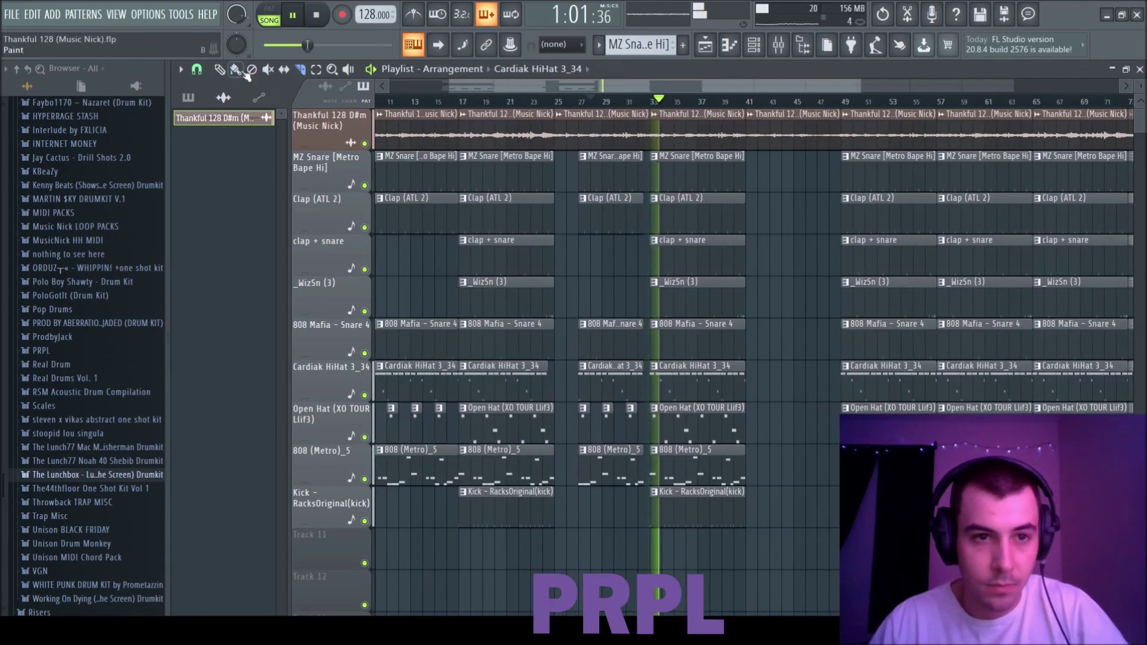
scroll(663, 318, down, 2)
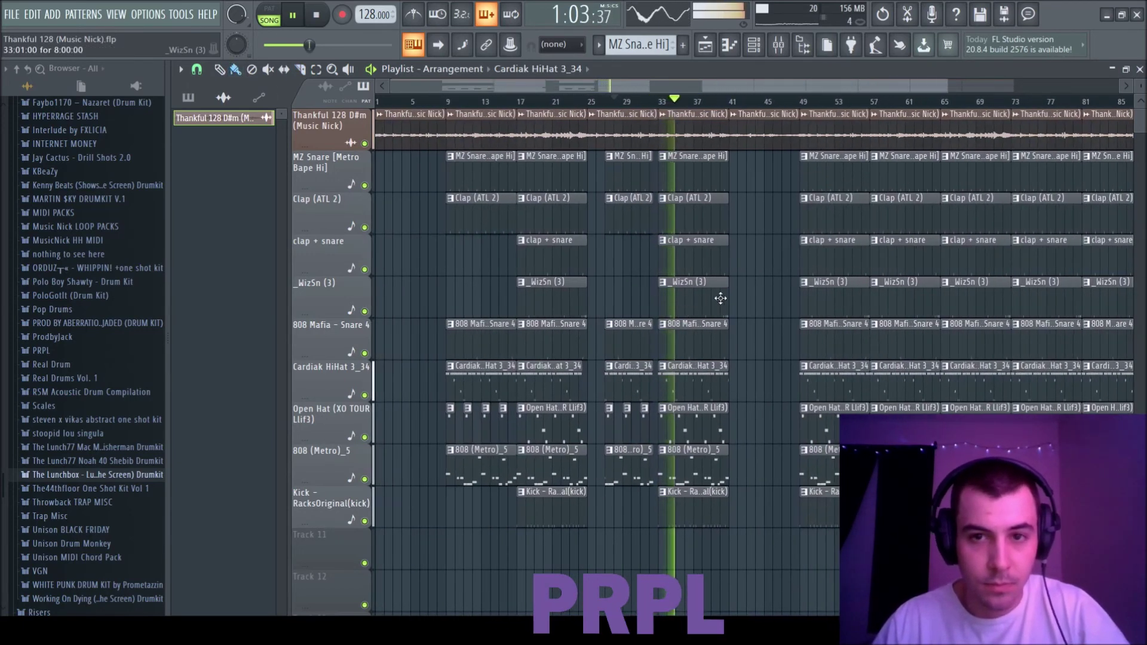
key(F9)
right_click(267, 381)
right_click(267, 380)
Finish the arrangement with varied drum sections through bar 104 and a vocal tag on Track 11 before bar 9, and stop playback.
right_click(768, 195)
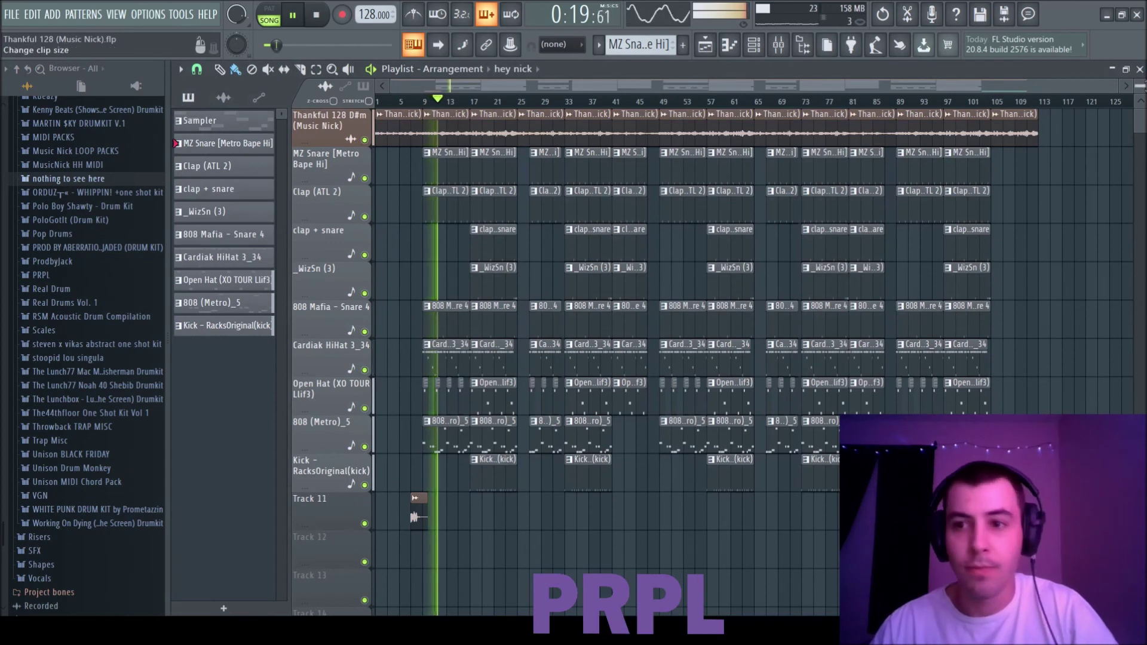
scroll(400, 253, down, 1)
click(319, 17)
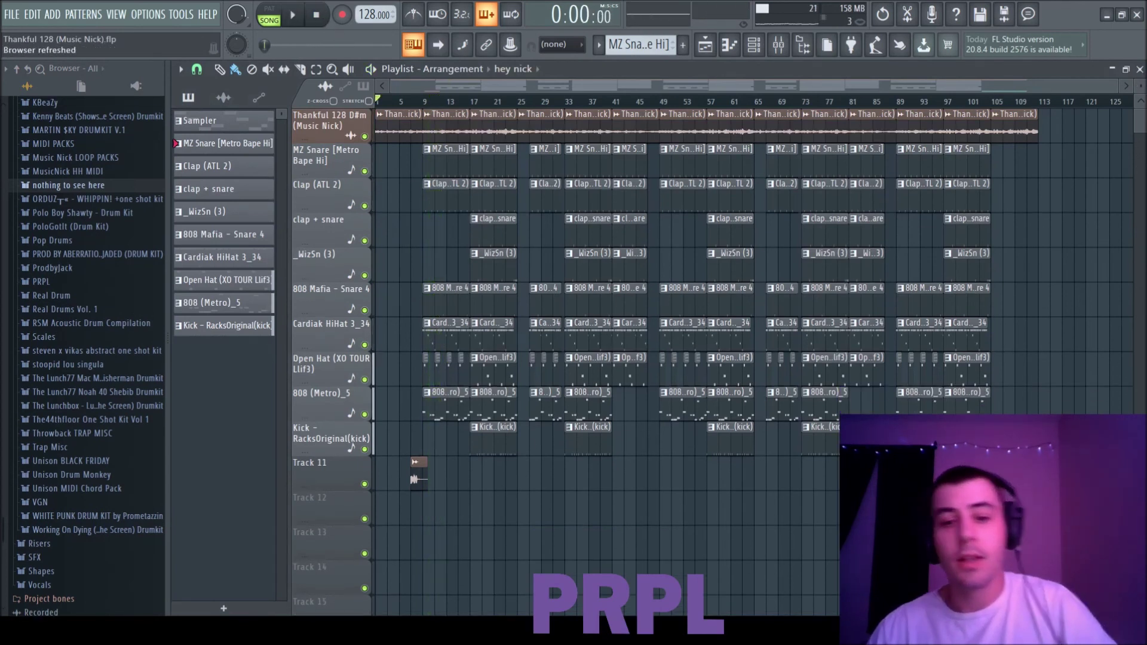